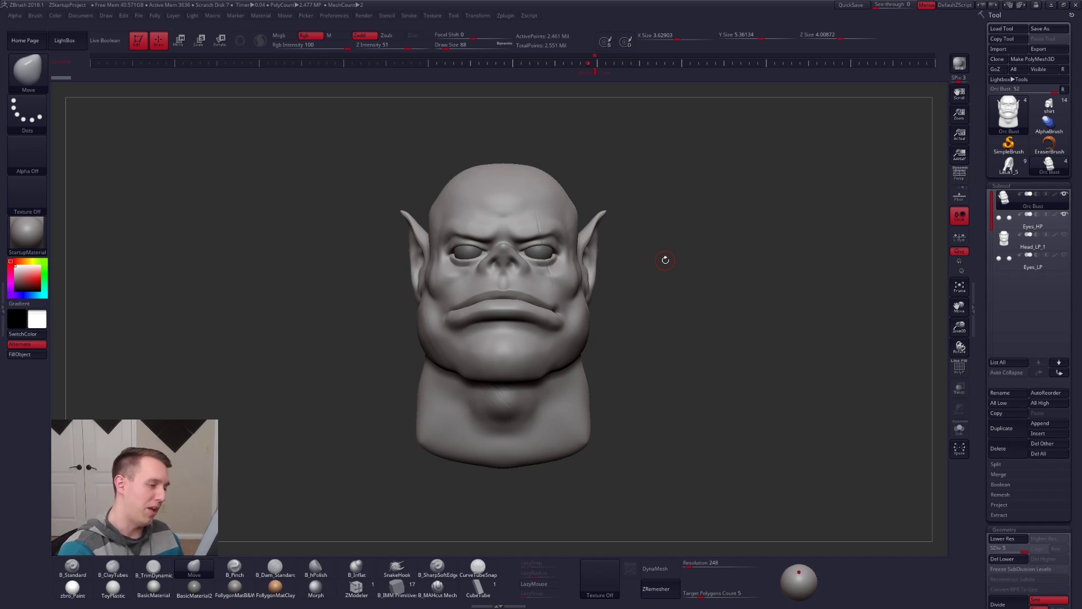
Set the Move brush's draw size to 265
{"action": "key", "text": "space"}
{"action": "key", "text": "ctrl+shift+space"}
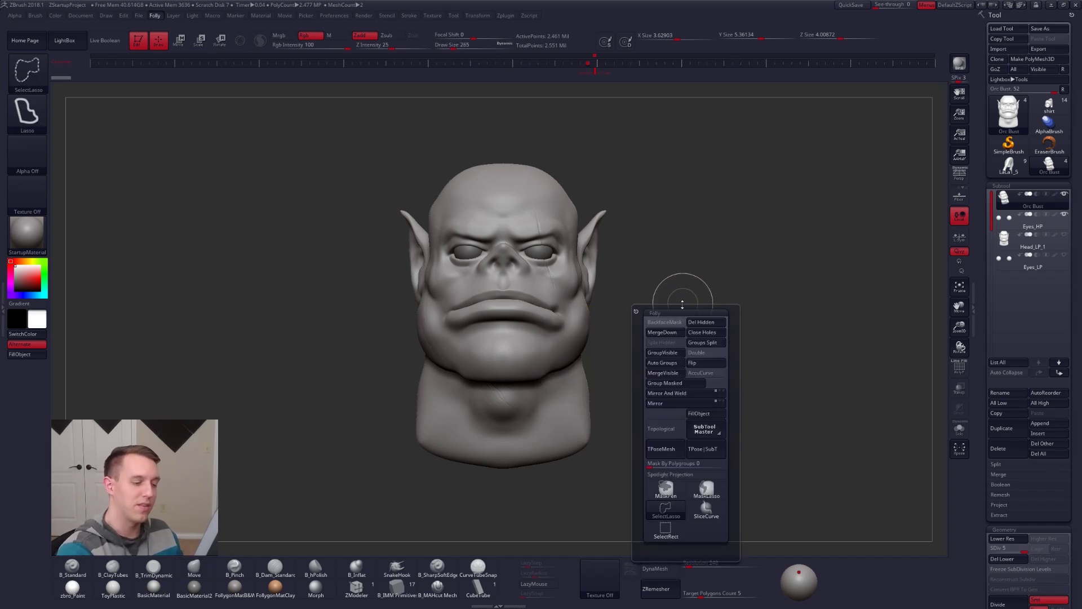
{"action": "mouse_move", "coordinate": [620, 313]}
{"action": "left_mouse_down", "text": "alt"}
{"action": "mouse_move", "coordinate": [661, 309]}
{"action": "mouse_move", "coordinate": [656, 319]}
{"action": "left_mouse_up", "text": "alt"}
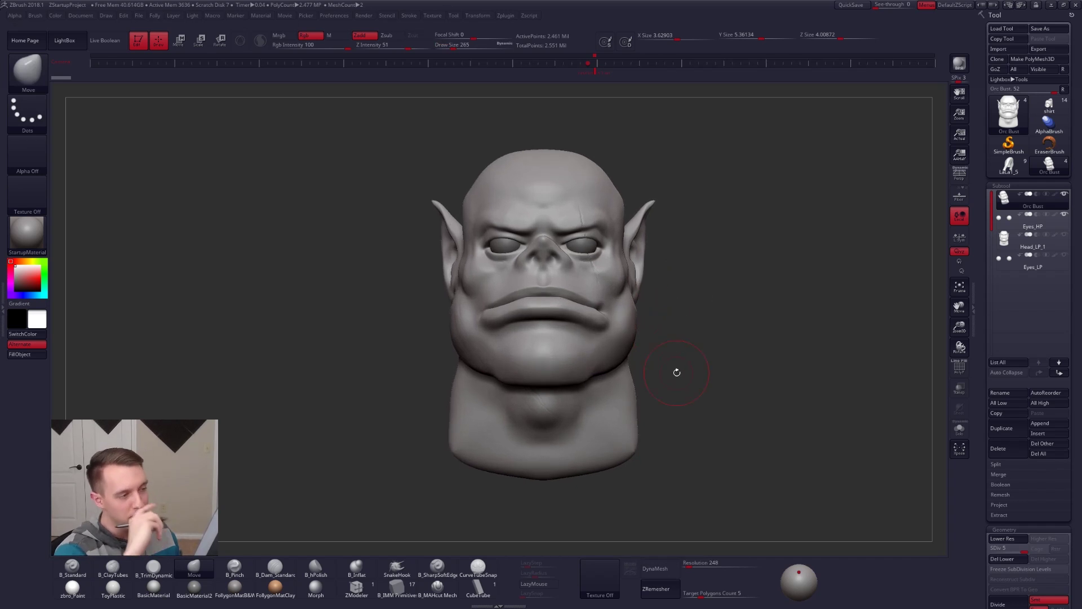
{"action": "left_click_drag", "start_coordinate": [771, 467], "coordinate": [761, 471], "text": "alt"}
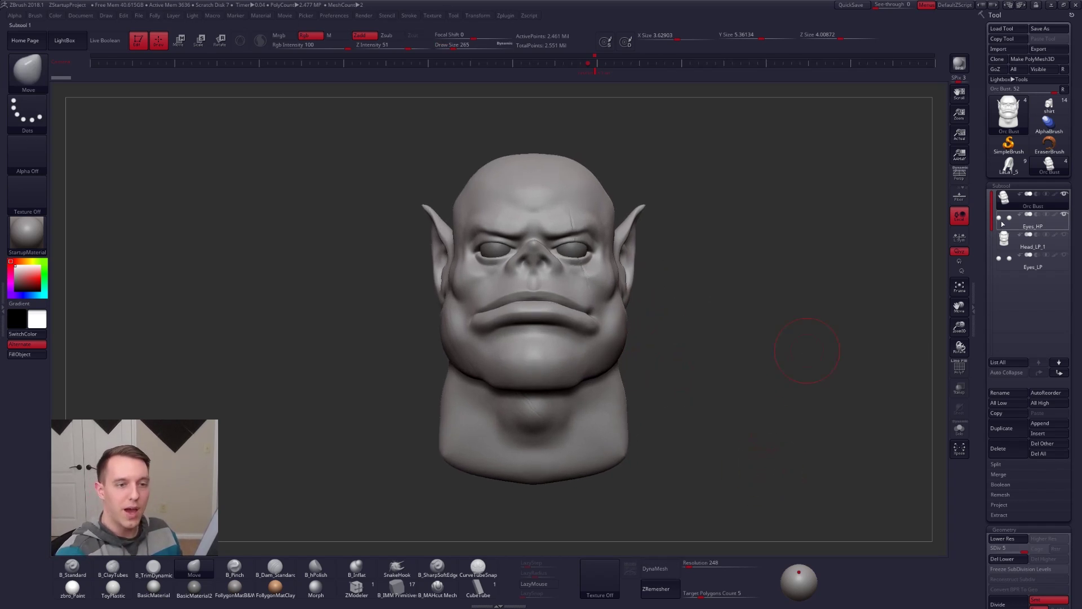
Delete the Head_LP_1 and Eyes_LP subtools and make the Orc Bust subtool active
{"action": "left_click", "coordinate": [1008, 252]}
{"action": "left_click", "coordinate": [998, 448]}
{"action": "left_click", "coordinate": [946, 469]}
{"action": "left_click", "coordinate": [997, 448]}
{"action": "left_click", "coordinate": [945, 469]}
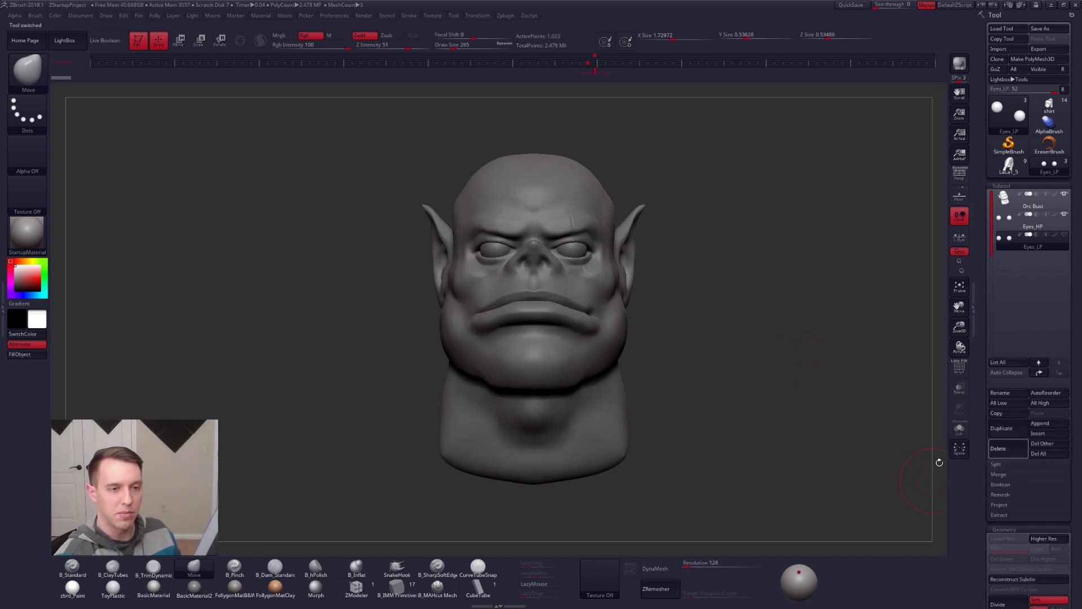
{"action": "left_click", "coordinate": [1005, 207]}
Show the wireframe on the Orc Bust, lower it to subdivision level 1 and hide the wireframe
{"action": "right_click_drag", "start_coordinate": [604, 366], "coordinate": [712, 380]}
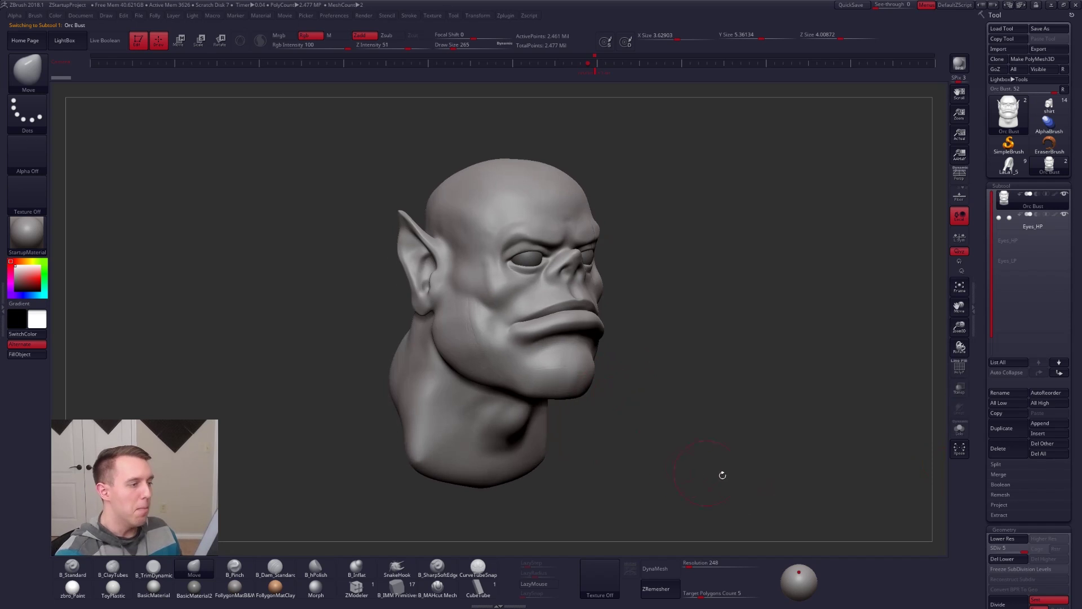
{"action": "right_click_drag", "start_coordinate": [787, 493], "coordinate": [755, 507]}
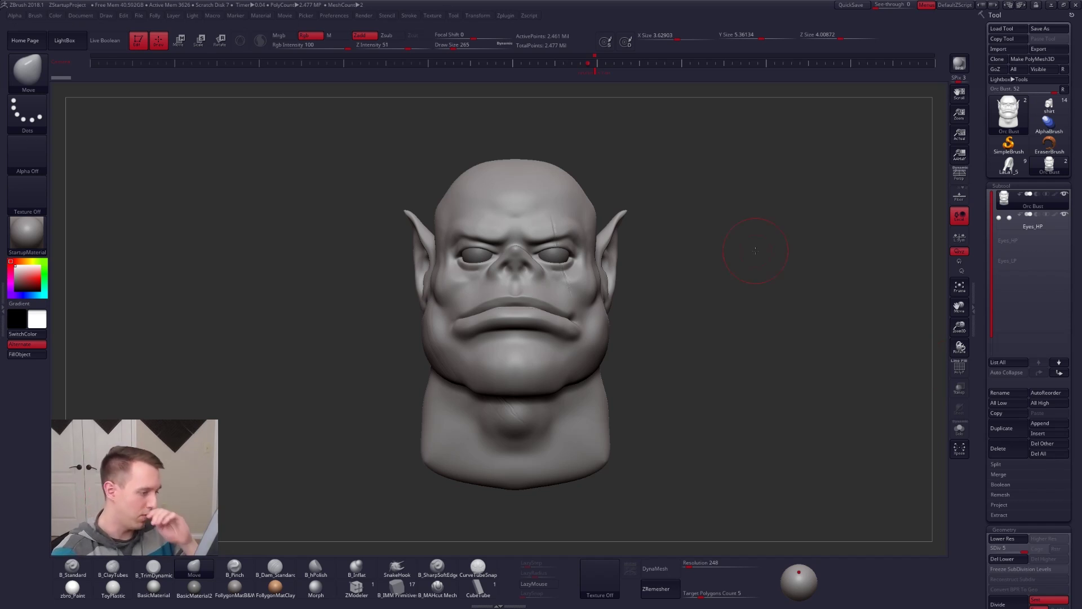
{"action": "key", "text": "shift+f"}
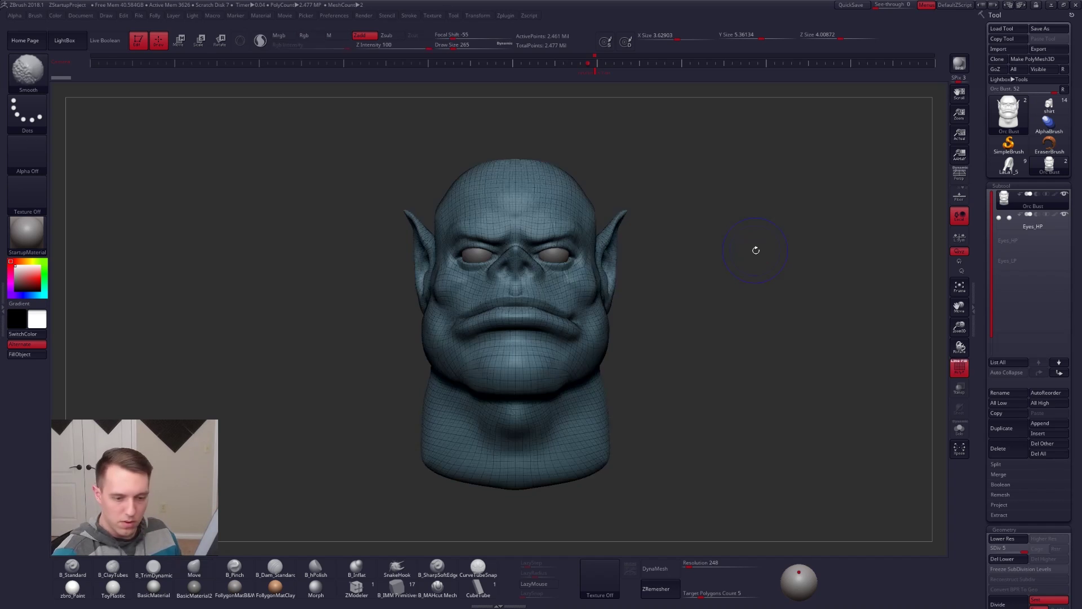
{"action": "key", "text": "shift+d"}
{"action": "key", "text": "shift+d"}
{"action": "key", "text": "shift+d"}
{"action": "key", "text": "shift+d"}
{"action": "key", "text": "shift+f"}
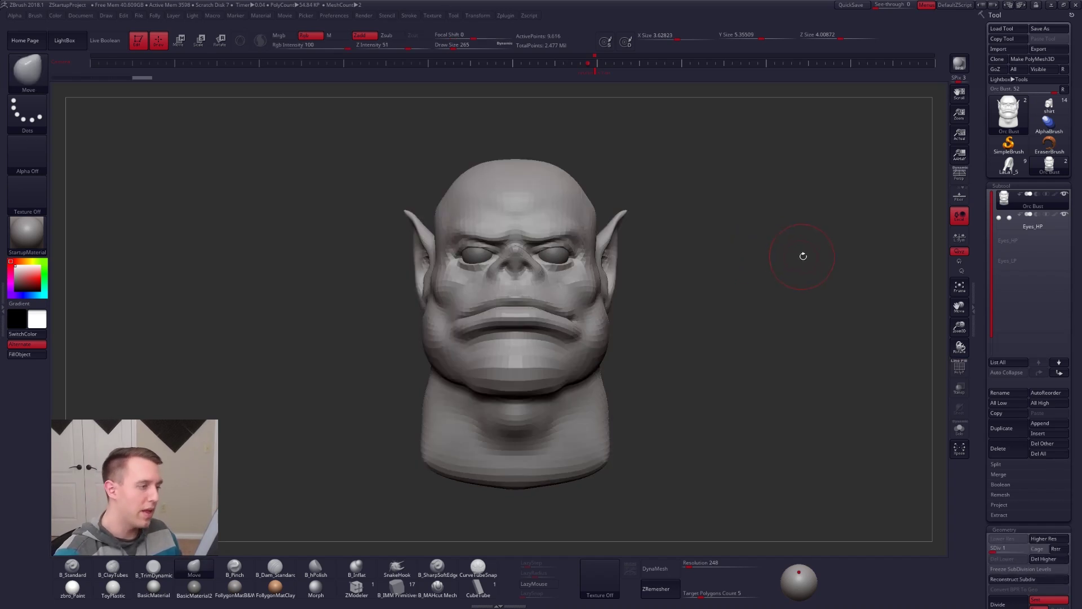
Raise the Orc Bust to subdivision level 4 and turn on perspective
{"action": "key", "text": "d"}
{"action": "key", "text": "d"}
{"action": "key", "text": "d"}
{"action": "left_click_drag", "start_coordinate": [723, 486], "coordinate": [772, 416], "text": "shift"}
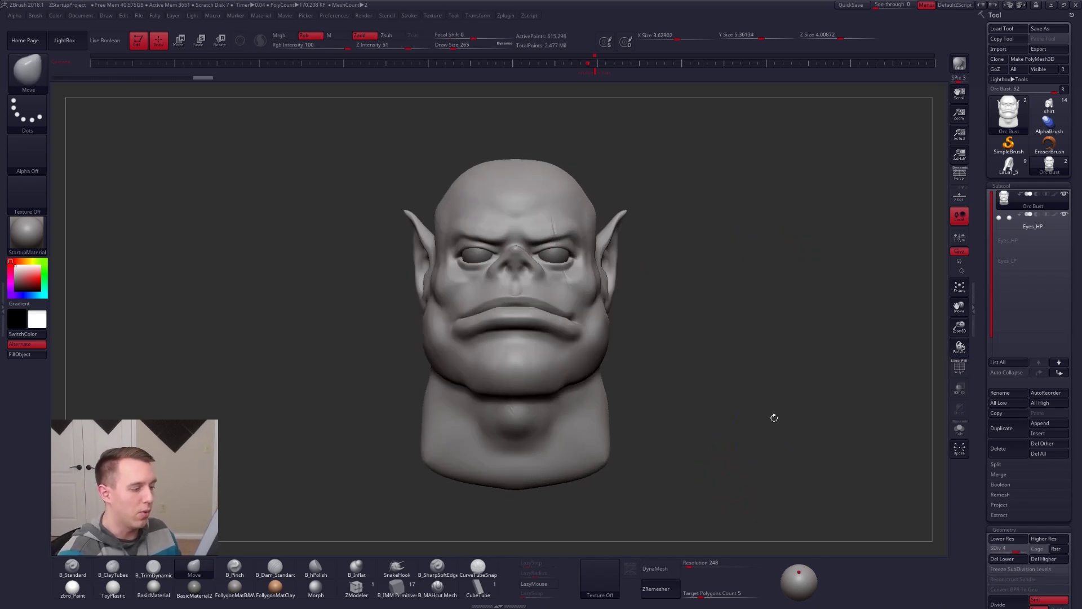
{"action": "left_click", "coordinate": [960, 178]}
{"action": "mouse_move", "coordinate": [677, 454]}
{"action": "left_mouse_down"}
{"action": "mouse_move", "coordinate": [715, 456]}
{"action": "mouse_move", "coordinate": [693, 466]}
{"action": "left_mouse_up"}
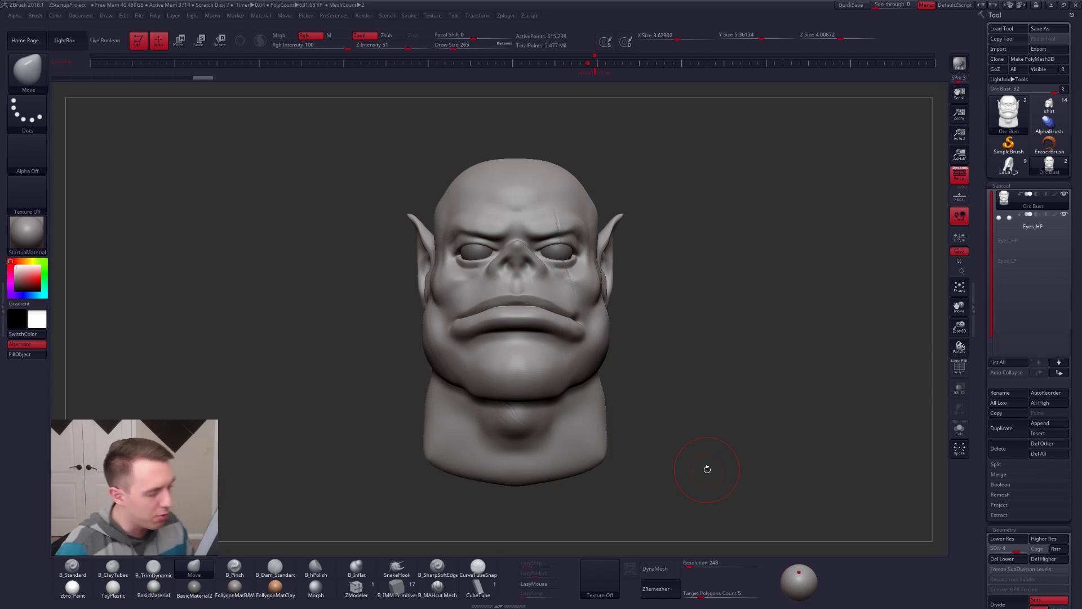
Reshape the sides of the jaw and upper neck with the Move brush
{"action": "left_click_drag", "start_coordinate": [610, 378], "coordinate": [610, 356]}
{"action": "right_click_drag", "start_coordinate": [609, 356], "coordinate": [618, 361]}
{"action": "key", "text": "space"}
{"action": "left_click_drag", "start_coordinate": [620, 369], "coordinate": [617, 369]}
{"action": "mouse_move", "coordinate": [607, 408]}
{"action": "right_mouse_down"}
{"action": "mouse_move", "coordinate": [618, 418]}
{"action": "mouse_move", "coordinate": [599, 399]}
{"action": "right_mouse_up"}
{"action": "key", "text": "space"}
{"action": "left_click_drag", "start_coordinate": [602, 399], "coordinate": [611, 399]}
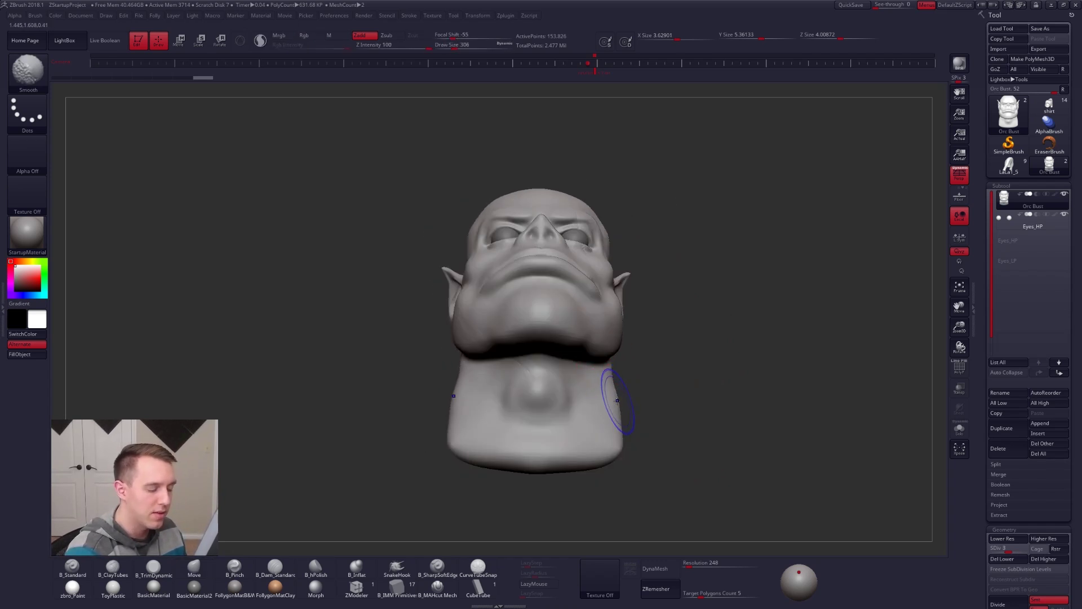
Adjust the neck's sides at a lower subdivision level and return the head to level 5
{"action": "key", "text": "shift+d"}
{"action": "key", "text": "shift+d"}
{"action": "key", "text": "shift+d"}
{"action": "mouse_move", "coordinate": [615, 397]}
{"action": "right_mouse_down"}
{"action": "mouse_move", "coordinate": [623, 406]}
{"action": "mouse_move", "coordinate": [540, 371]}
{"action": "mouse_move", "coordinate": [586, 403]}
{"action": "right_mouse_up"}
{"action": "key", "text": "d"}
{"action": "key", "text": "d"}
{"action": "key", "text": "d"}
{"action": "key", "text": "d"}
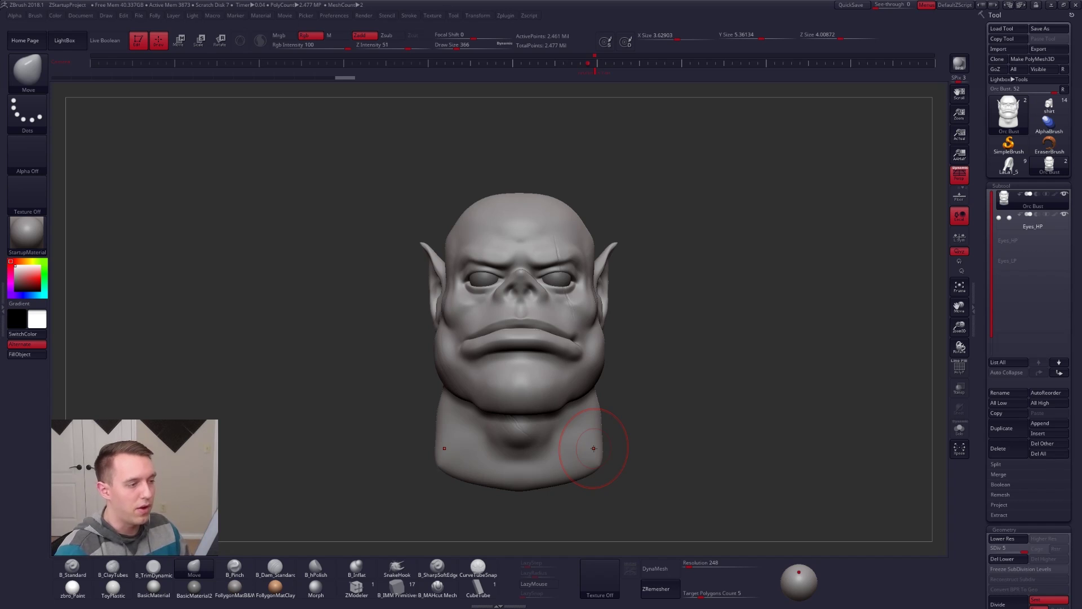
Examine the head's side and three-quarter profiles with the Move brush at draw size 252
{"action": "mouse_move", "coordinate": [545, 374]}
{"action": "right_mouse_down"}
{"action": "mouse_move", "coordinate": [565, 388]}
{"action": "mouse_move", "coordinate": [595, 386]}
{"action": "right_mouse_up"}
{"action": "key", "text": "shift"}
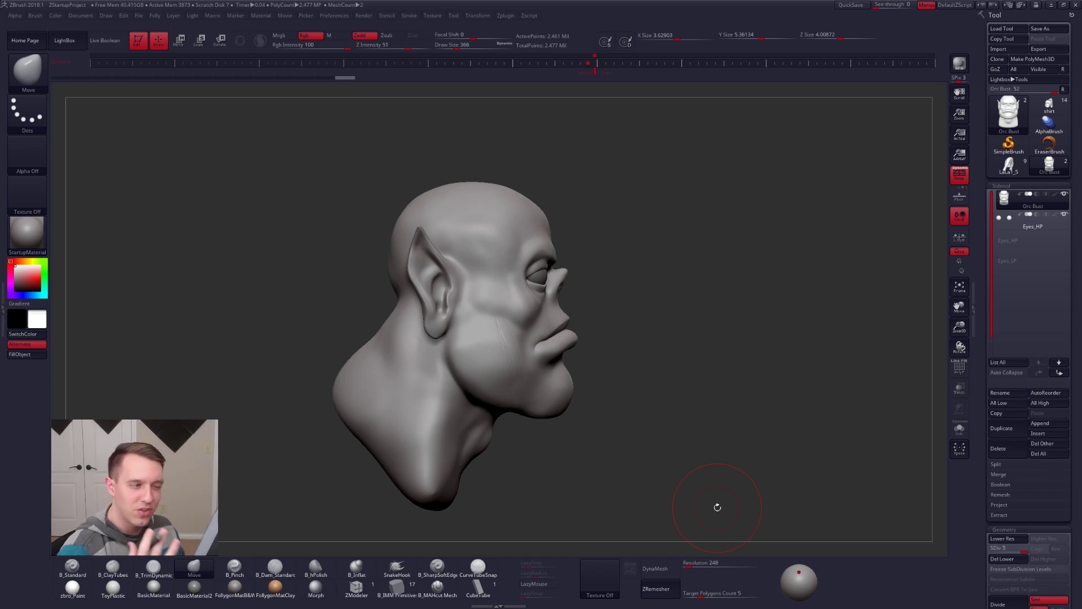
{"action": "left_click_drag", "start_coordinate": [717, 507], "coordinate": [617, 355], "text": "alt"}
{"action": "key", "text": "bracketleft"}
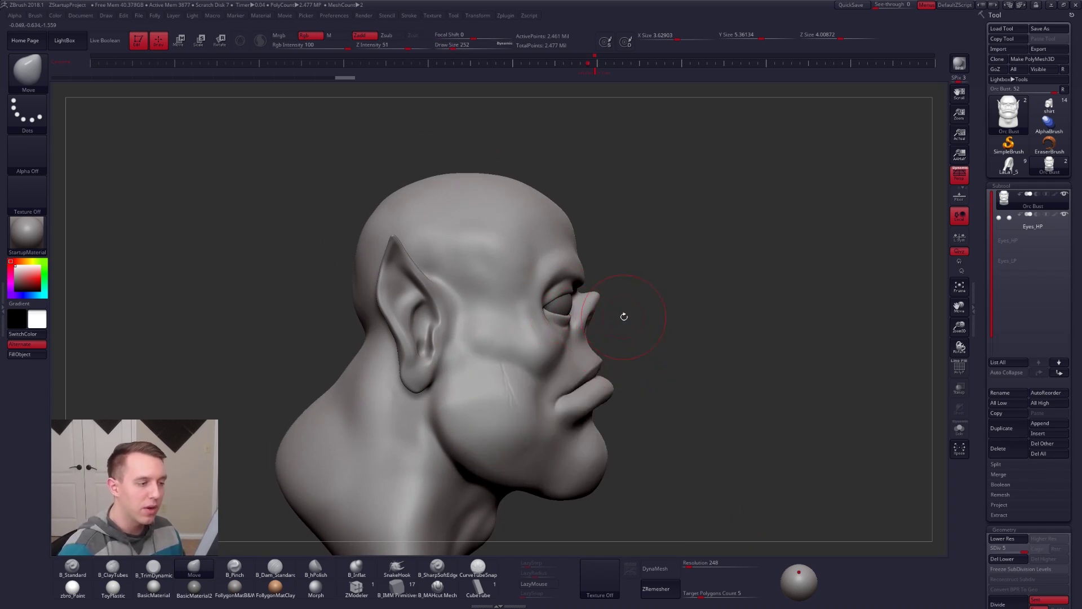
{"action": "mouse_move", "coordinate": [695, 480]}
{"action": "left_mouse_down", "text": "shift"}
{"action": "mouse_move", "coordinate": [742, 445]}
{"action": "mouse_move", "coordinate": [690, 366]}
{"action": "mouse_move", "coordinate": [691, 387]}
{"action": "mouse_move", "coordinate": [662, 418]}
{"action": "left_mouse_up", "text": "shift"}
{"action": "key", "text": "b"}
{"action": "key", "text": "m"}
{"action": "key", "text": "v"}
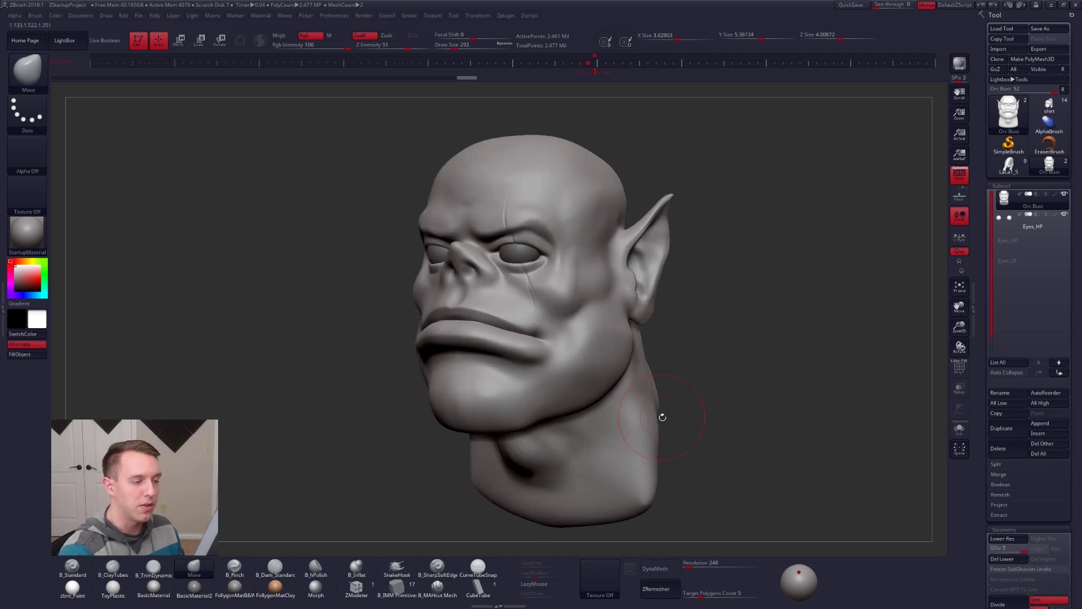
Switch to the B_ClayTubes brush at draw size 150 and undo the trial stroke over the brow
{"action": "key", "text": "space"}
{"action": "left_click_drag", "start_coordinate": [524, 226], "coordinate": [509, 229]}
{"action": "key", "text": "ctrl+z"}
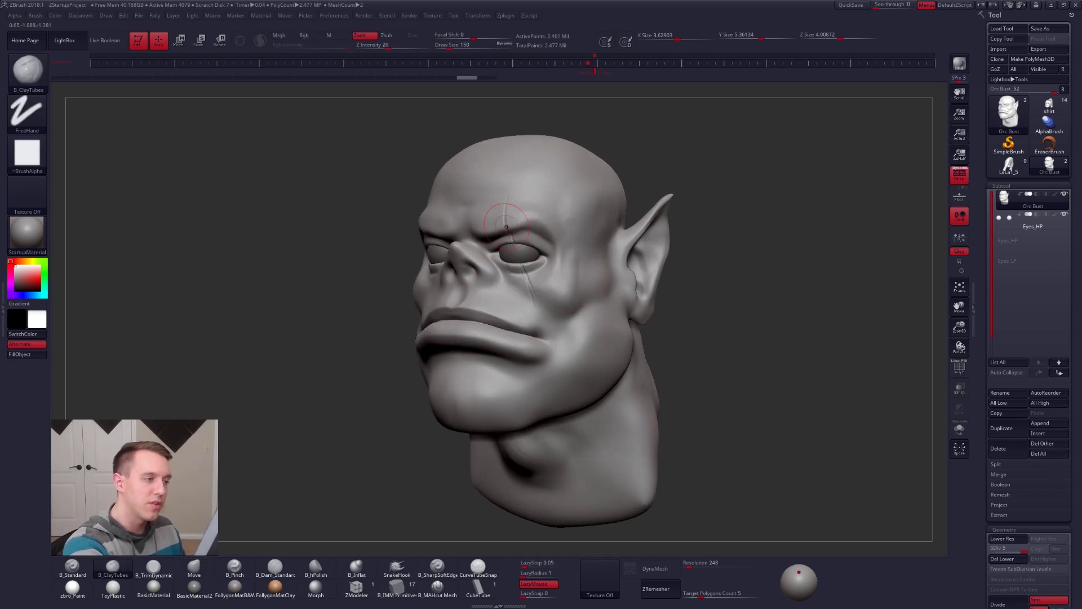
{"action": "left_click_drag", "start_coordinate": [682, 458], "coordinate": [715, 449]}
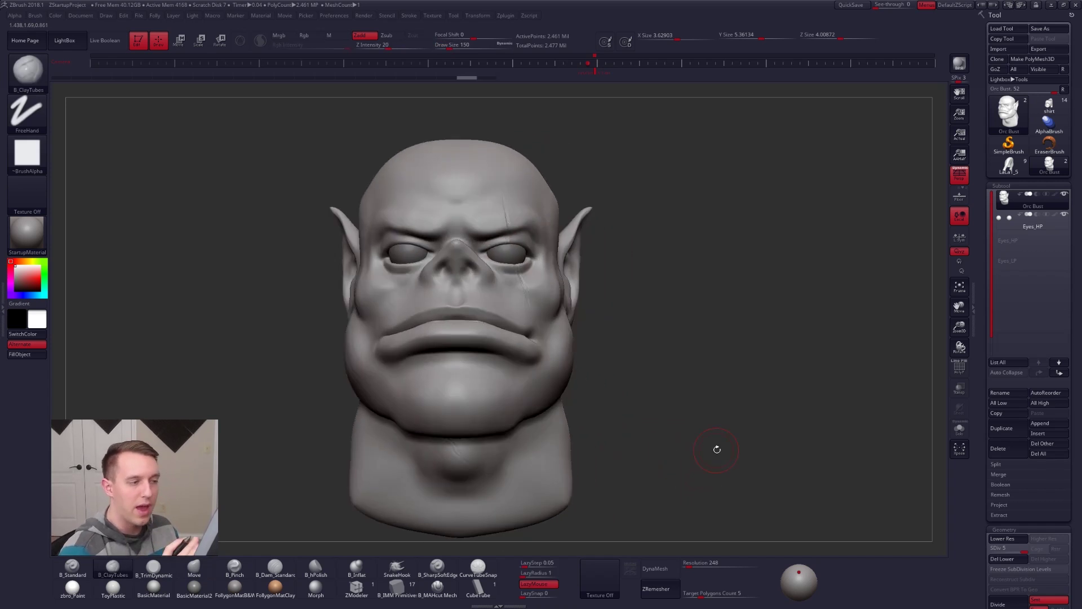
Build up the chin below the lower lip with B_ClayTubes at subdivision level 2 and draw size 181
{"action": "right_click_drag", "start_coordinate": [566, 392], "coordinate": [629, 403], "text": "alt"}
{"action": "key", "text": "shift+d"}
{"action": "key", "text": "shift+d"}
{"action": "key", "text": "shift+d"}
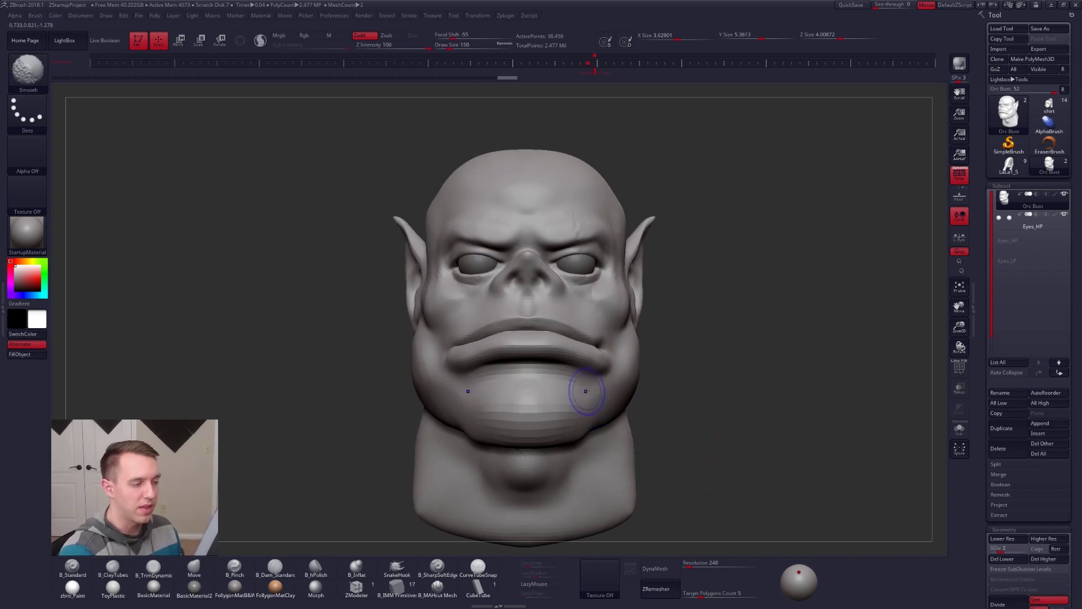
{"action": "key", "text": "space"}
{"action": "left_click_drag", "start_coordinate": [588, 391], "coordinate": [591, 391]}
{"action": "mouse_move", "coordinate": [523, 367]}
{"action": "right_mouse_down"}
{"action": "mouse_move", "coordinate": [716, 369]}
{"action": "mouse_move", "coordinate": [530, 361]}
{"action": "mouse_move", "coordinate": [568, 377]}
{"action": "right_mouse_up"}
Raise the head to subdivision level 3 and refine the form under the lower lip with B_ClayTubes at draw size 227
{"action": "key", "text": "d"}
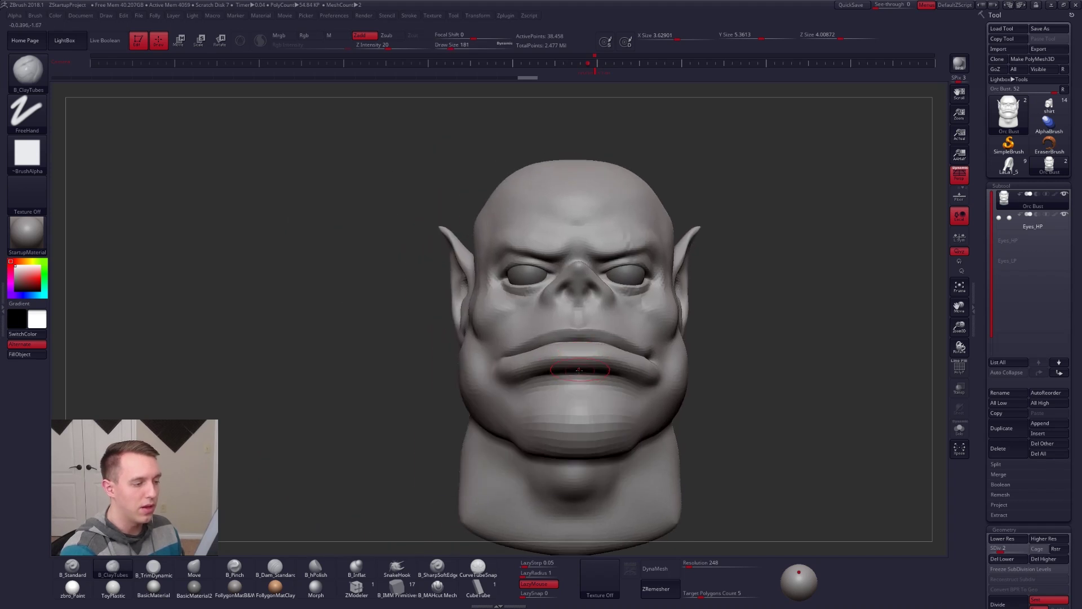
{"action": "key", "text": "space"}
{"action": "left_click_drag", "start_coordinate": [575, 390], "coordinate": [579, 390]}
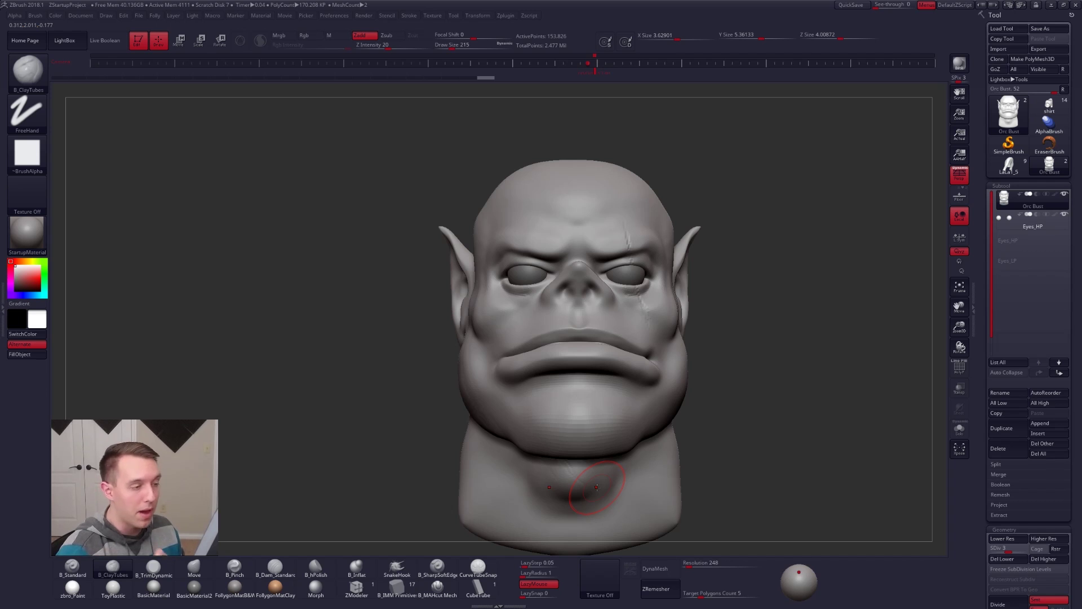
{"action": "right_click_drag", "start_coordinate": [614, 398], "coordinate": [592, 402]}
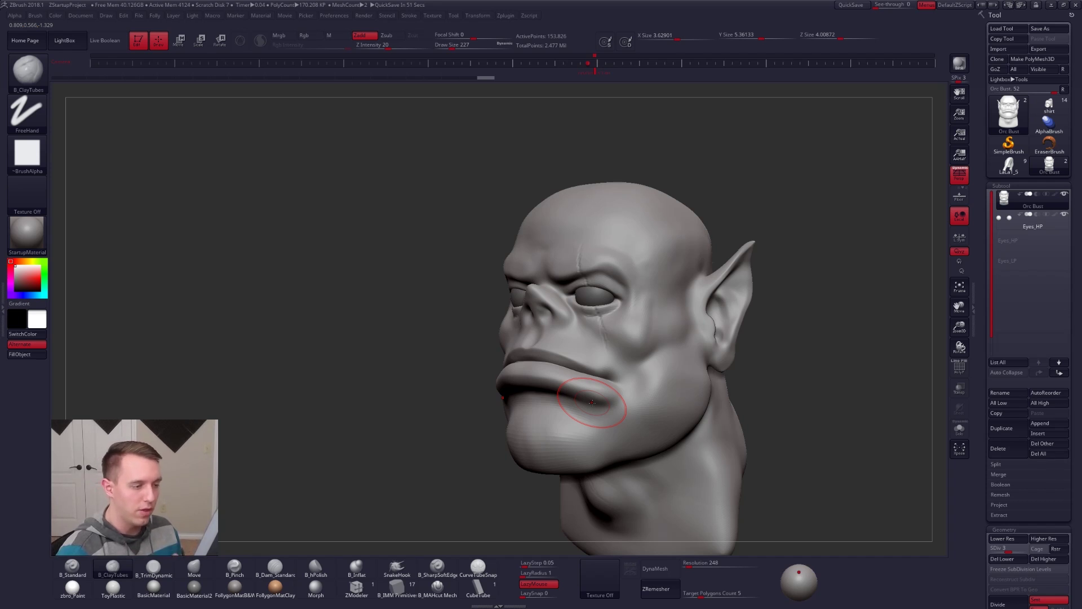
{"action": "key", "text": "space"}
{"action": "key", "text": "space"}
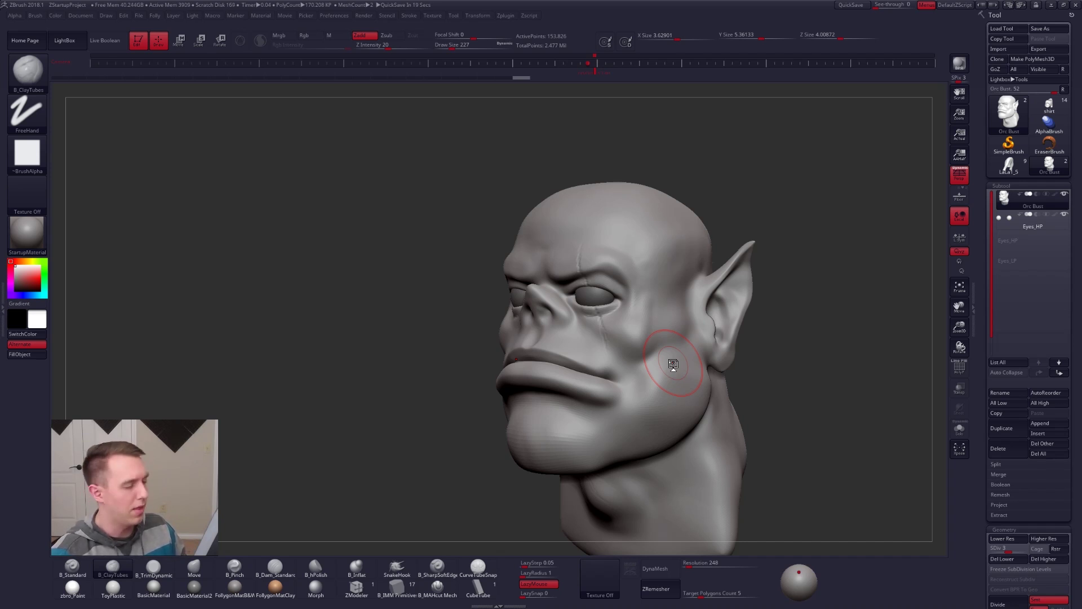
Build up the area below the mouth corners with B_ClayTubes at subdivision level 2 and smooth it
{"action": "right_click_drag", "start_coordinate": [672, 363], "coordinate": [727, 363], "text": "shift"}
{"action": "key", "text": "shift+d"}
{"action": "key", "text": "shift+d"}
{"action": "key", "text": "space"}
{"action": "key", "text": "d"}
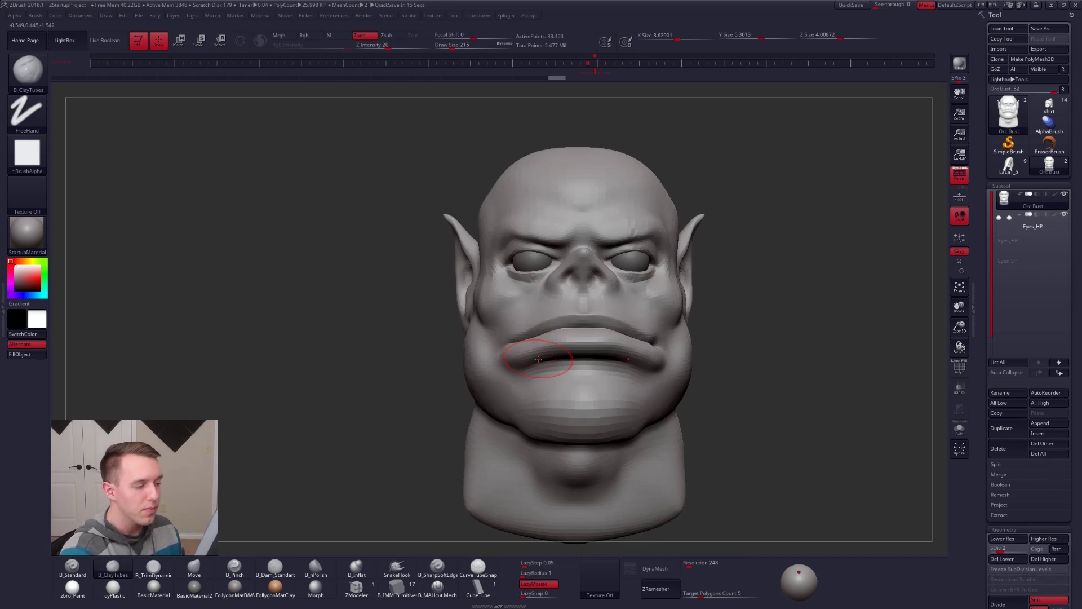
{"action": "right_click_drag", "start_coordinate": [559, 369], "coordinate": [515, 366]}
{"action": "mouse_move", "coordinate": [515, 367]}
{"action": "left_mouse_down"}
{"action": "mouse_move", "coordinate": [527, 376]}
{"action": "mouse_move", "coordinate": [517, 387]}
{"action": "mouse_move", "coordinate": [541, 374]}
{"action": "left_mouse_up"}
{"action": "right_click_drag", "start_coordinate": [524, 375], "coordinate": [539, 377]}
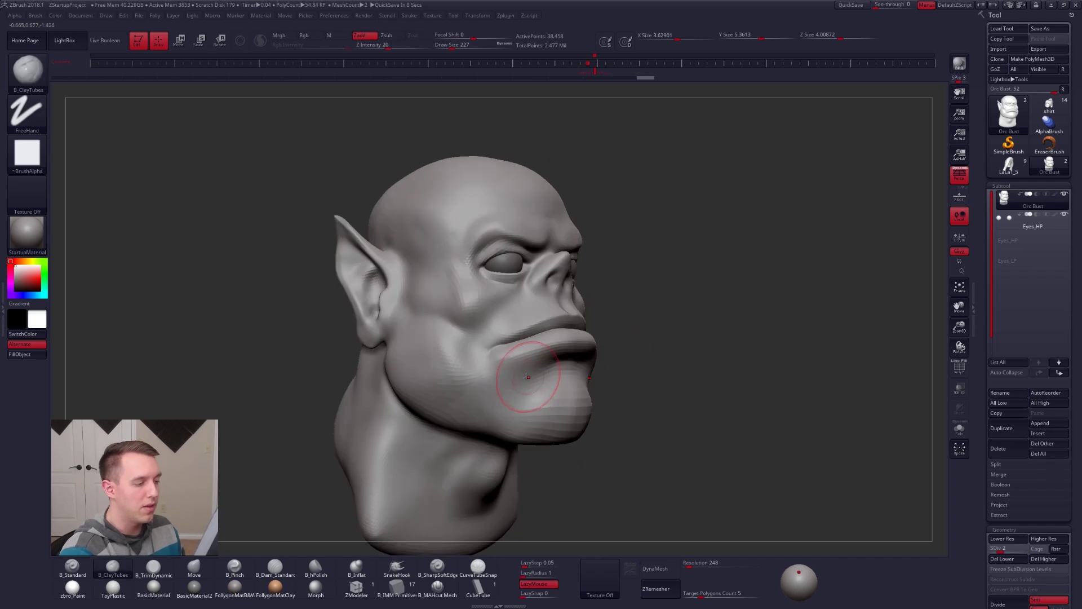
{"action": "key", "text": "3"}
{"action": "mouse_move", "coordinate": [533, 357]}
{"action": "left_mouse_down"}
{"action": "mouse_move", "coordinate": [502, 371]}
{"action": "mouse_move", "coordinate": [509, 378]}
{"action": "left_mouse_up"}
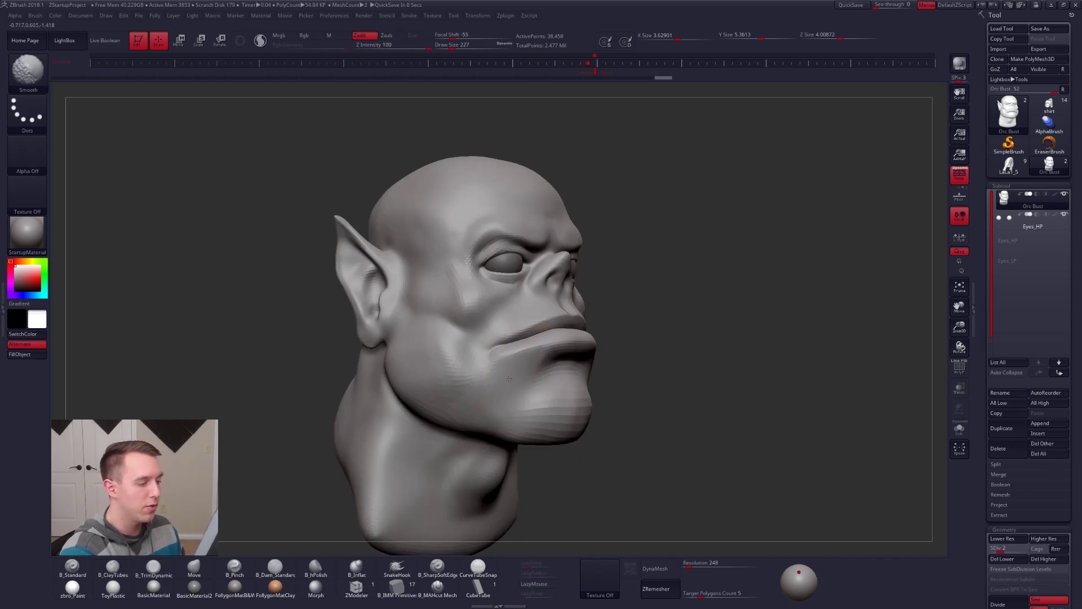
Select the B_Pinch brush at draw size 160 and mask along the mouth line at subdivision level 1
{"action": "mouse_move", "coordinate": [532, 372]}
{"action": "right_mouse_down"}
{"action": "mouse_move", "coordinate": [544, 363]}
{"action": "mouse_move", "coordinate": [500, 346]}
{"action": "mouse_move", "coordinate": [515, 387]}
{"action": "mouse_move", "coordinate": [514, 351]}
{"action": "right_mouse_up"}
{"action": "key", "text": "5"}
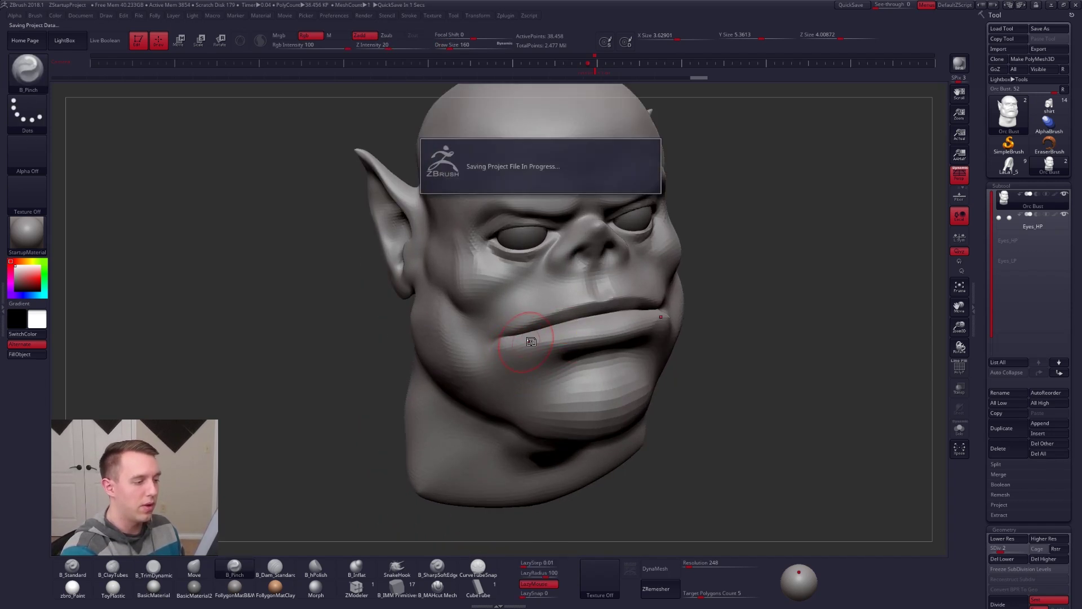
{"action": "key", "text": "shift+d"}
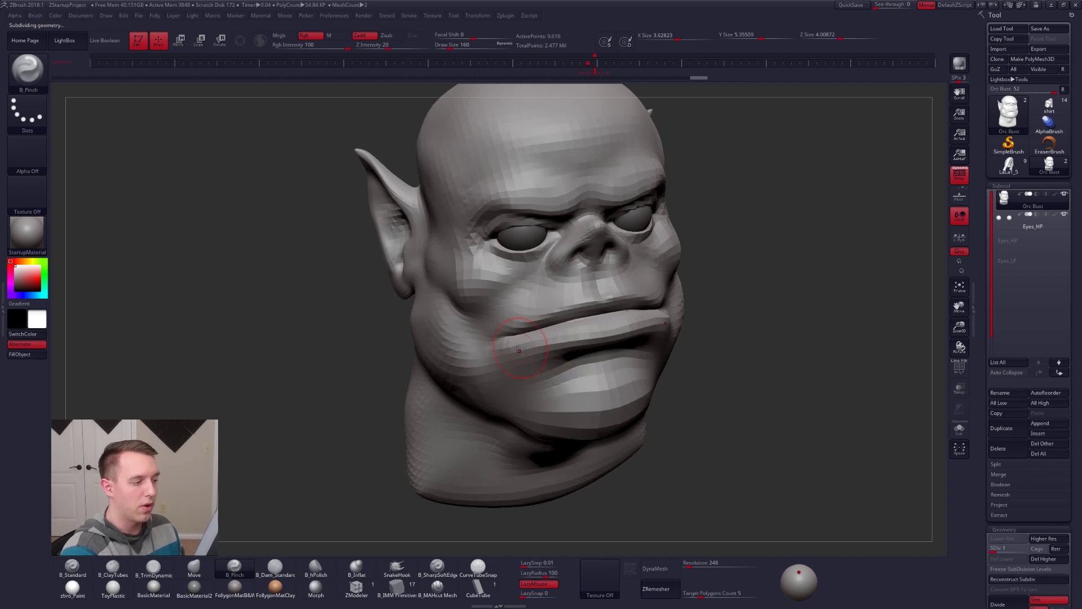
{"action": "key", "text": "shift+f"}
{"action": "key", "text": "ctrl"}
{"action": "mouse_move", "coordinate": [476, 335]}
{"action": "left_mouse_down", "text": "ctrl"}
{"action": "mouse_move", "coordinate": [612, 301]}
{"action": "mouse_move", "coordinate": [631, 310]}
{"action": "left_mouse_up", "text": "ctrl"}
{"action": "key", "text": "shift+f"}
Pinch the lower lip's edge toward the mouth corners with B_Pinch at subdivision level 3 and draw size 96
{"action": "mouse_move", "coordinate": [617, 312]}
{"action": "right_mouse_down"}
{"action": "mouse_move", "coordinate": [623, 333]}
{"action": "mouse_move", "coordinate": [631, 323]}
{"action": "right_mouse_up"}
{"action": "key", "text": "d"}
{"action": "key", "text": "d"}
{"action": "right_click_drag", "start_coordinate": [530, 340], "coordinate": [517, 328]}
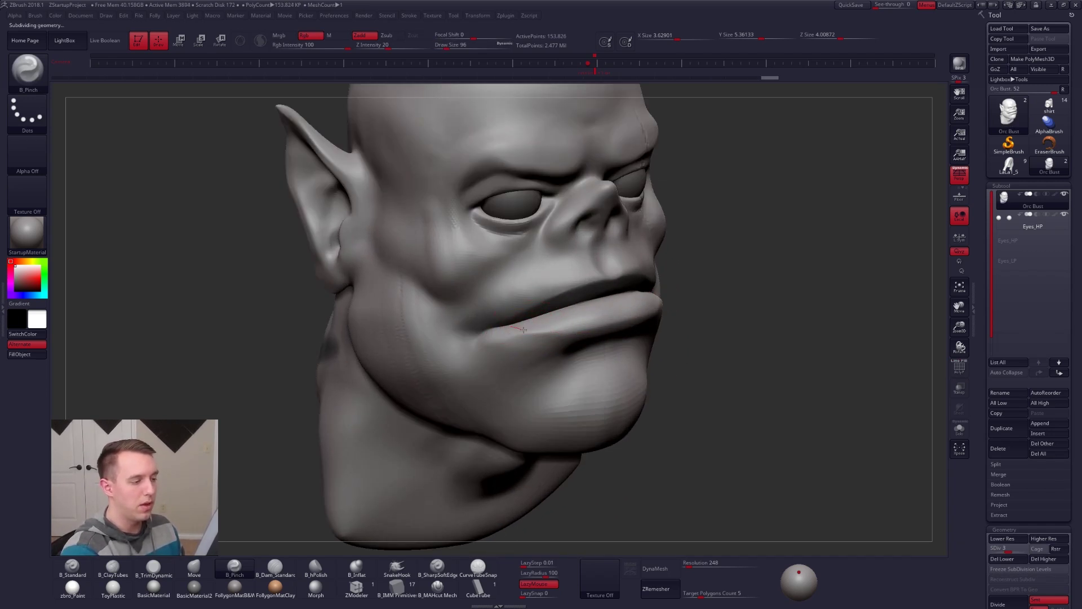
{"action": "left_click_drag", "start_coordinate": [676, 305], "coordinate": [680, 304]}
{"action": "right_click_drag", "start_coordinate": [690, 316], "coordinate": [637, 324]}
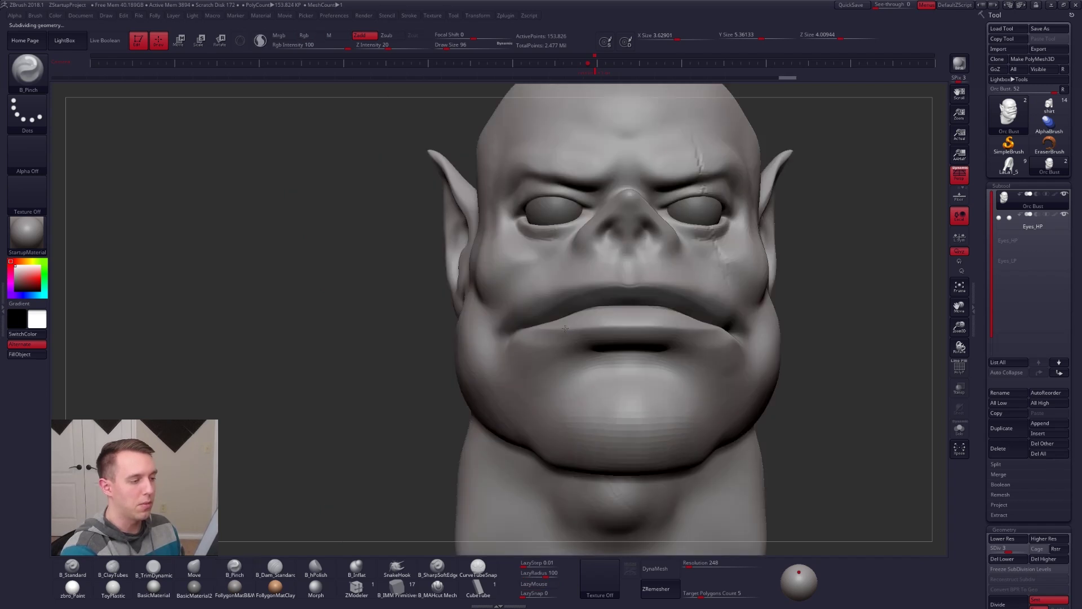
Adjust the shape around the mouth corners with the Move brush at draw size 160
{"action": "right_click_drag", "start_coordinate": [681, 366], "coordinate": [600, 361]}
{"action": "key", "text": "]"}
{"action": "mouse_move", "coordinate": [727, 342]}
{"action": "right_mouse_down"}
{"action": "mouse_move", "coordinate": [696, 348]}
{"action": "mouse_move", "coordinate": [783, 351]}
{"action": "right_mouse_up"}
{"action": "key", "text": "b"}
{"action": "key", "text": "m"}
{"action": "key", "text": "v"}
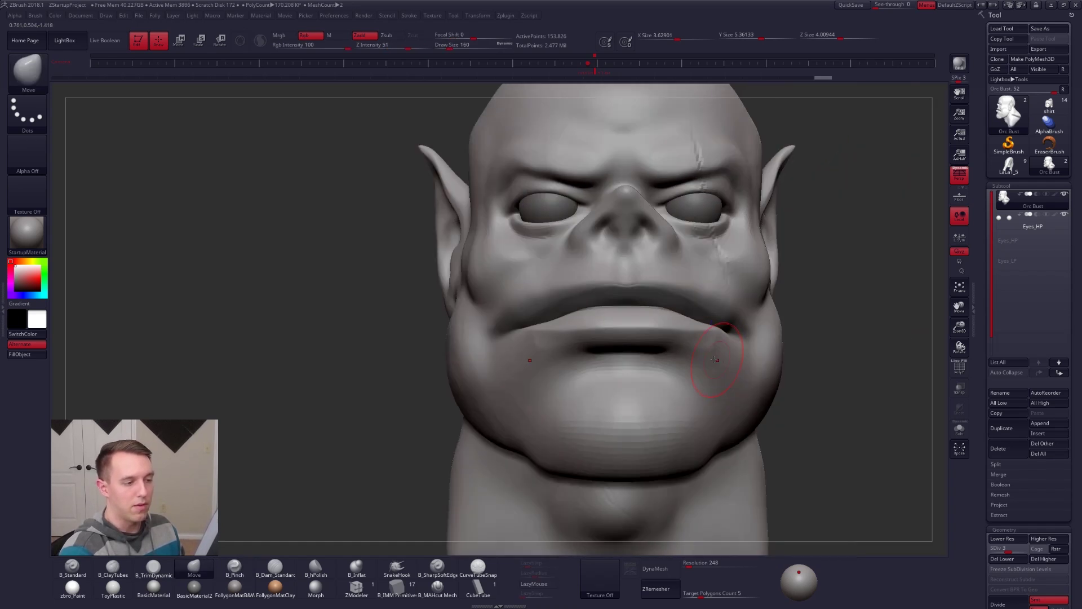
Add B_ClayTubes volume just below the mouth corners at draw size 160 and smooth it
{"action": "key", "text": "b"}
{"action": "key", "text": "c"}
{"action": "key", "text": "t"}
{"action": "left_click_drag", "start_coordinate": [699, 344], "coordinate": [715, 375]}
{"action": "key", "text": "shift"}
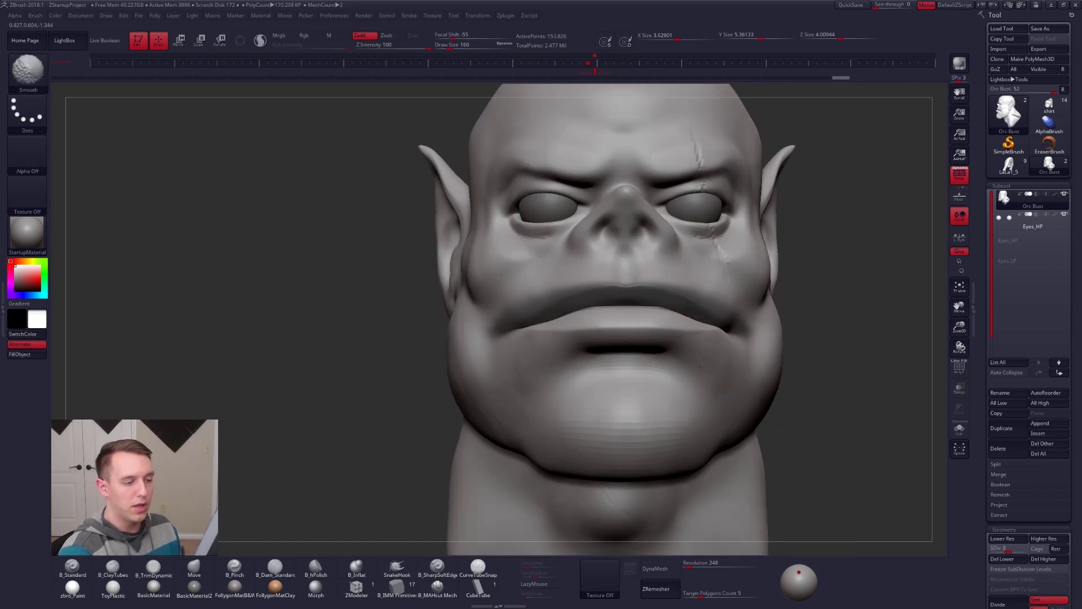
{"action": "mouse_move", "coordinate": [752, 357]}
{"action": "right_mouse_down", "text": "ctrl"}
{"action": "mouse_move", "coordinate": [754, 386]}
{"action": "mouse_move", "coordinate": [691, 380]}
{"action": "right_mouse_up", "text": "ctrl"}
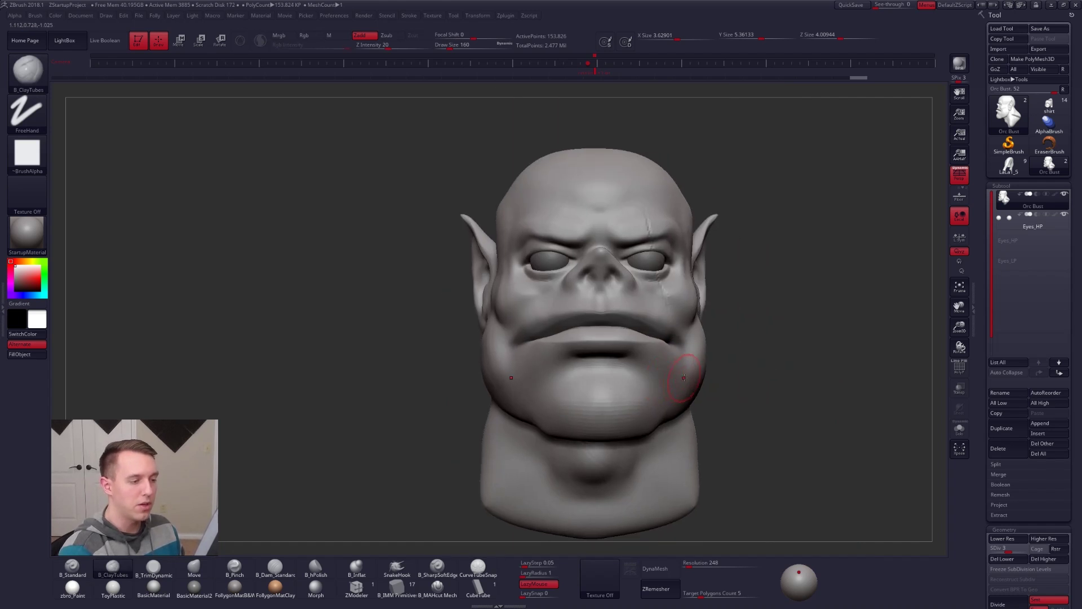
Sharpen the lip crease toward the mouth corner with the B_SharpSoftEdge brush at subdivision level 5
{"action": "key", "text": "space"}
{"action": "left_click_drag", "start_coordinate": [651, 433], "coordinate": [659, 433]}
{"action": "key", "text": "ctrl"}
{"action": "key", "text": "d"}
{"action": "key", "text": "d"}
{"action": "mouse_move", "coordinate": [544, 341]}
{"action": "right_mouse_down"}
{"action": "mouse_move", "coordinate": [578, 340]}
{"action": "mouse_move", "coordinate": [579, 307]}
{"action": "right_mouse_up"}
{"action": "left_click", "coordinate": [437, 568]}
{"action": "key", "text": "space"}
{"action": "left_click_drag", "start_coordinate": [576, 338], "coordinate": [521, 340]}
{"action": "key", "text": "shift"}
Adjust the lower lip's shape with the Move brush at draw size 150, starting from subdivision level 3
{"action": "key", "text": "shift+d"}
{"action": "key", "text": "shift+d"}
{"action": "key", "text": "b"}
{"action": "key", "text": "m"}
{"action": "key", "text": "v"}
{"action": "key", "text": "space"}
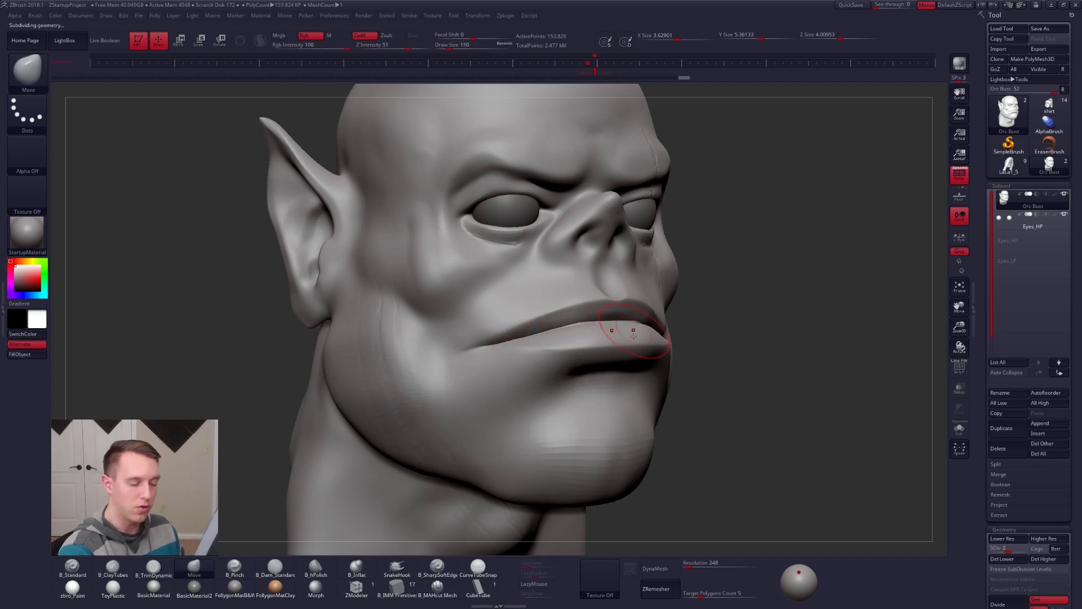
{"action": "key", "text": "d"}
{"action": "mouse_move", "coordinate": [615, 328]}
{"action": "right_mouse_down"}
{"action": "mouse_move", "coordinate": [580, 324]}
{"action": "mouse_move", "coordinate": [611, 327]}
{"action": "right_mouse_up"}
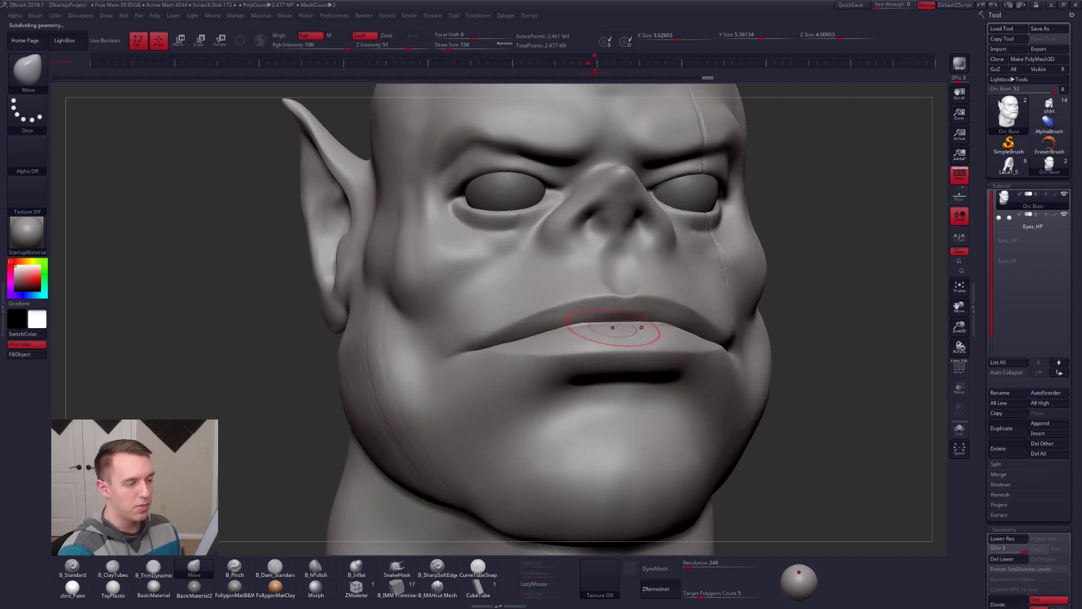
Build up the forms below the lower lip and mouth corners with the B_ClayTubes brush at subdivision level 4, draw size 150, smoothing the strokes
{"action": "key", "text": "b"}
{"action": "key", "text": "c"}
{"action": "key", "text": "t"}
{"action": "key", "text": "shift"}
{"action": "key", "text": "shift+d"}
{"action": "left_click_drag", "start_coordinate": [652, 314], "coordinate": [603, 333], "text": "shift"}
{"action": "mouse_move", "coordinate": [601, 336]}
{"action": "right_mouse_down", "text": "shift"}
{"action": "mouse_move", "coordinate": [618, 384]}
{"action": "mouse_move", "coordinate": [633, 362]}
{"action": "mouse_move", "coordinate": [669, 413]}
{"action": "right_mouse_up", "text": "shift"}
{"action": "right_click_drag", "start_coordinate": [726, 468], "coordinate": [657, 398]}
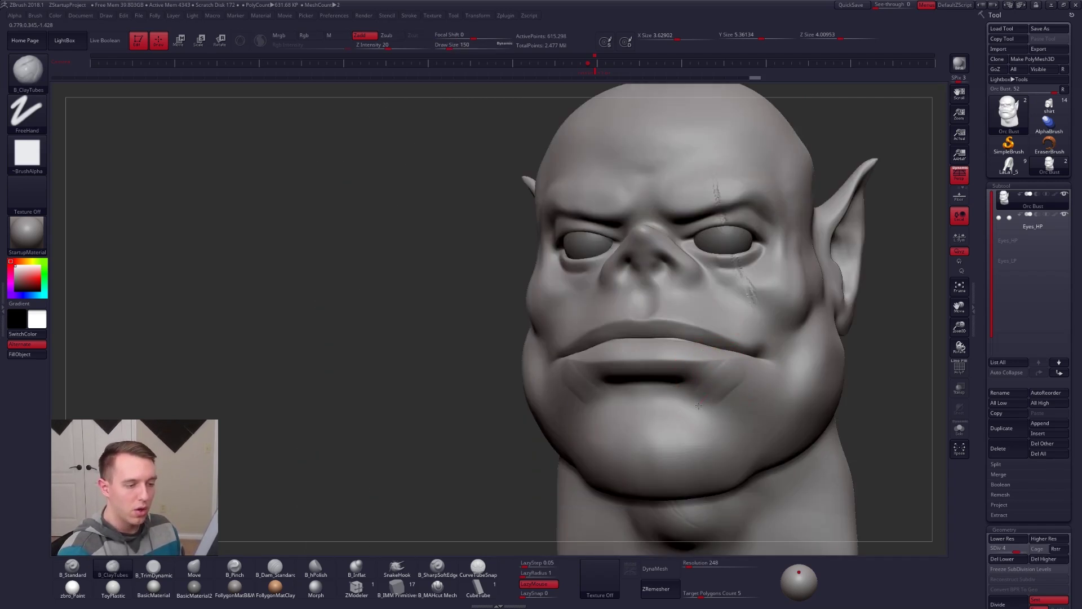
Add B_ClayTubes volume from below the lower lip down toward the sides of the chin at subdivision level 2, draw size 160
{"action": "key", "text": "shift+d"}
{"action": "key", "text": "shift+d"}
{"action": "right_click_drag", "start_coordinate": [688, 398], "coordinate": [632, 378]}
{"action": "left_click_drag", "start_coordinate": [632, 385], "coordinate": [587, 408]}
{"action": "mouse_move", "coordinate": [648, 369]}
{"action": "left_mouse_down"}
{"action": "mouse_move", "coordinate": [592, 390]}
{"action": "mouse_move", "coordinate": [584, 411]}
{"action": "left_mouse_up"}
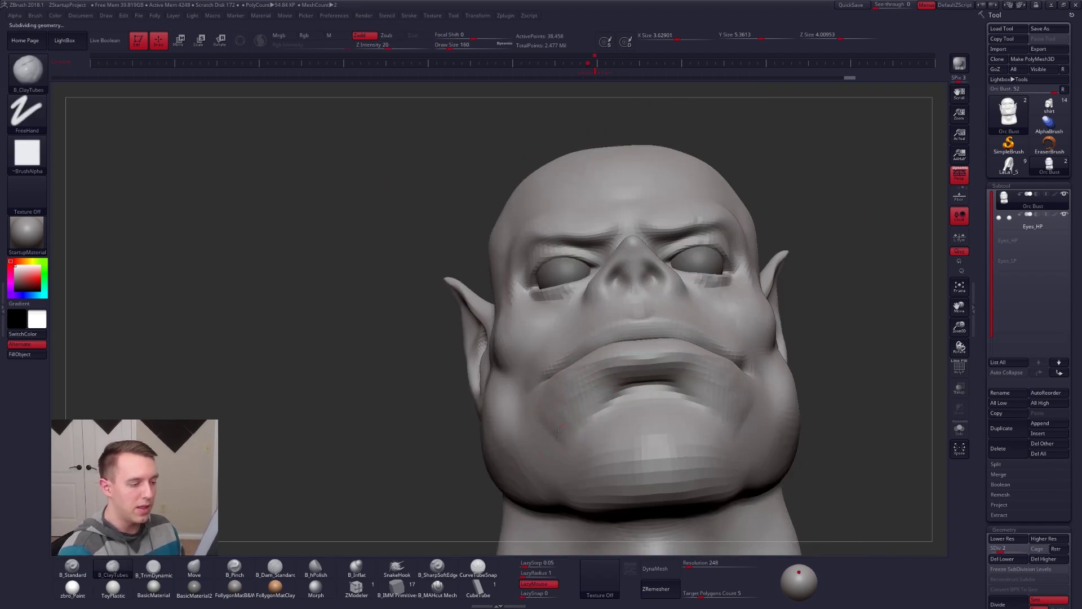
Smooth the added clay between the lower lip and the chin at subdivision level 2
{"action": "right_click_drag", "start_coordinate": [557, 431], "coordinate": [603, 423]}
{"action": "key", "text": "shift"}
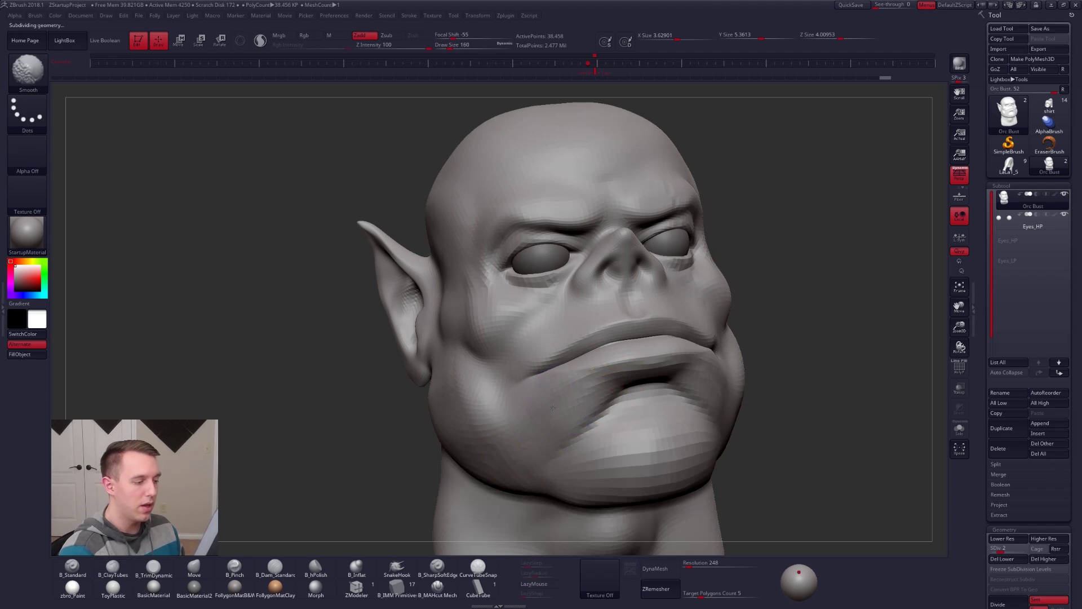
{"action": "mouse_move", "coordinate": [590, 400]}
{"action": "left_mouse_down", "text": "shift"}
{"action": "mouse_move", "coordinate": [598, 418]}
{"action": "mouse_move", "coordinate": [648, 384]}
{"action": "left_mouse_up", "text": "shift"}
{"action": "right_click_drag", "start_coordinate": [665, 399], "coordinate": [640, 409], "text": "shift"}
Adjust the area below the mouth corner with the Move brush at subdivision level 3, draw size 160
{"action": "key", "text": "d"}
{"action": "key", "text": "d"}
{"action": "key", "text": "d"}
{"action": "right_click_drag", "start_coordinate": [714, 408], "coordinate": [647, 391], "text": "alt"}
{"action": "key", "text": "shift+d"}
{"action": "key", "text": "shift+d"}
{"action": "key", "text": "b"}
{"action": "key", "text": "m"}
{"action": "key", "text": "v"}
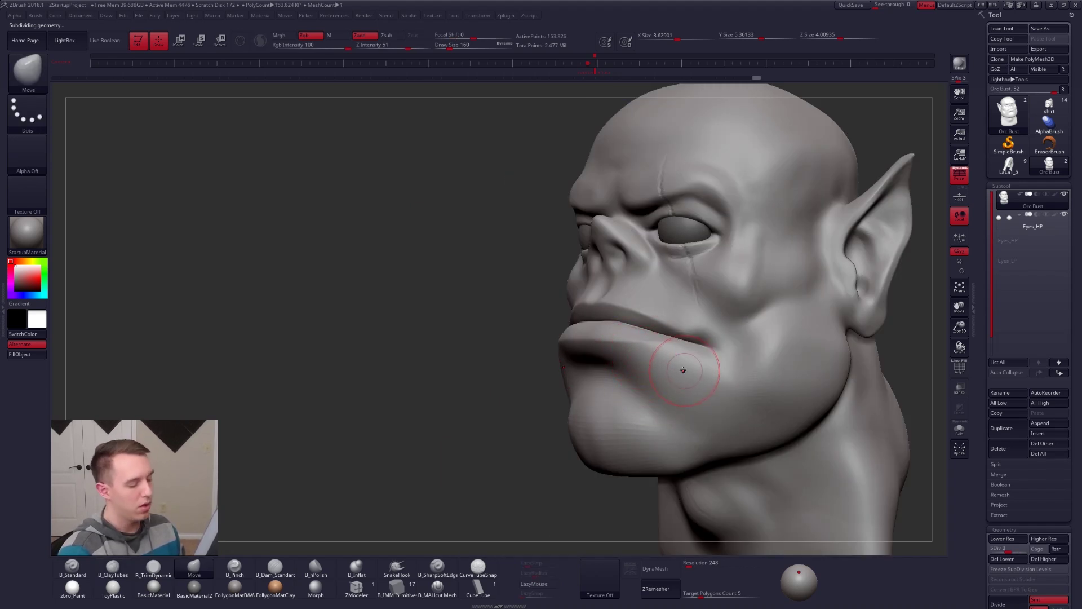
{"action": "mouse_move", "coordinate": [683, 370]}
{"action": "right_mouse_down"}
{"action": "mouse_move", "coordinate": [695, 373]}
{"action": "mouse_move", "coordinate": [662, 386]}
{"action": "right_mouse_up"}
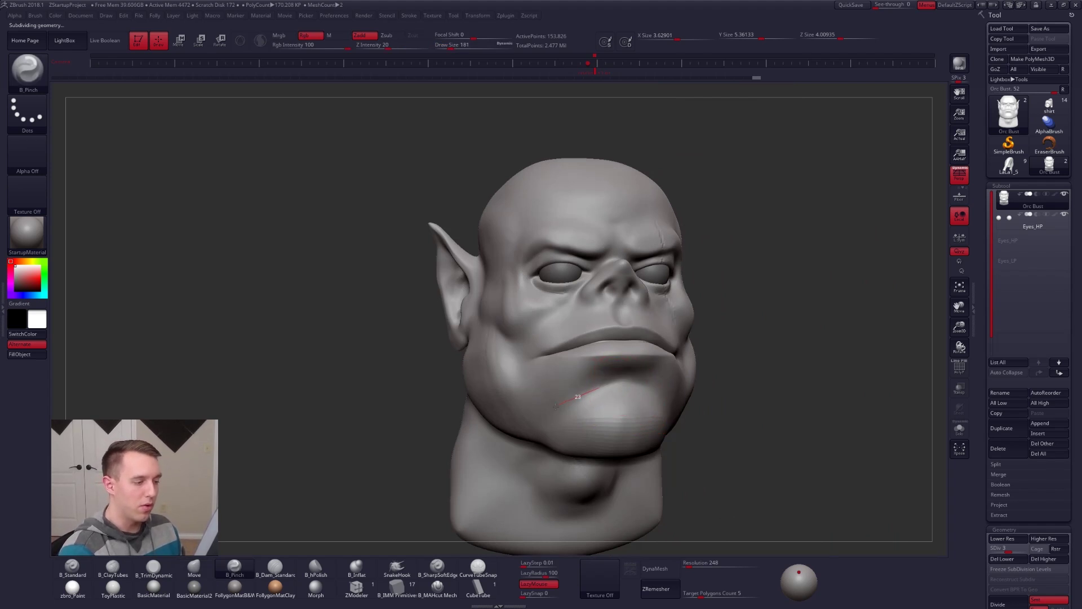
Sharpen the crease beside the chin and the jaw edge with the B_Pinch brush at draw size 161, smoothing the chin
{"action": "left_click_drag", "start_coordinate": [526, 447], "coordinate": [522, 450]}
{"action": "mouse_move", "coordinate": [533, 440]}
{"action": "right_mouse_down"}
{"action": "mouse_move", "coordinate": [606, 420]}
{"action": "mouse_move", "coordinate": [587, 420]}
{"action": "right_mouse_up"}
{"action": "left_click_drag", "start_coordinate": [577, 439], "coordinate": [592, 437], "text": "shift"}
{"action": "key", "text": "d"}
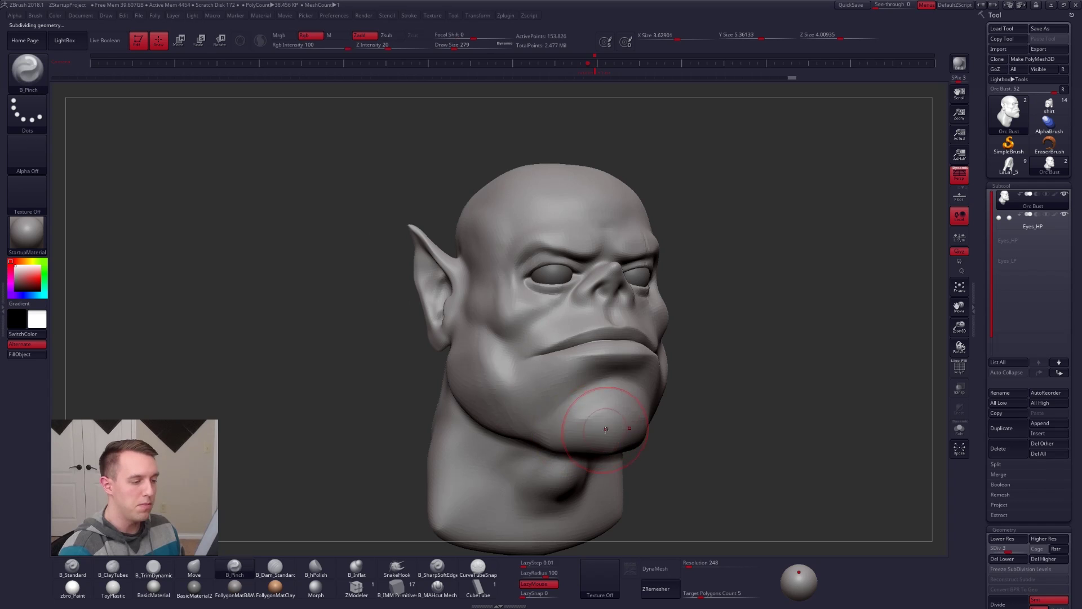
Pinch the lower jaw edge toward the chin with the B_Pinch brush at draw size 279 and smooth around the chin
{"action": "right_click_drag", "start_coordinate": [605, 432], "coordinate": [599, 418]}
{"action": "mouse_move", "coordinate": [600, 428]}
{"action": "left_mouse_down", "text": "shift"}
{"action": "mouse_move", "coordinate": [609, 442]}
{"action": "mouse_move", "coordinate": [625, 440]}
{"action": "left_mouse_up", "text": "shift"}
{"action": "right_click_drag", "start_coordinate": [629, 438], "coordinate": [495, 415]}
{"action": "left_click_drag", "start_coordinate": [546, 469], "coordinate": [617, 430]}
{"action": "right_click_drag", "start_coordinate": [581, 428], "coordinate": [642, 419]}
{"action": "left_click_drag", "start_coordinate": [598, 434], "coordinate": [622, 426]}
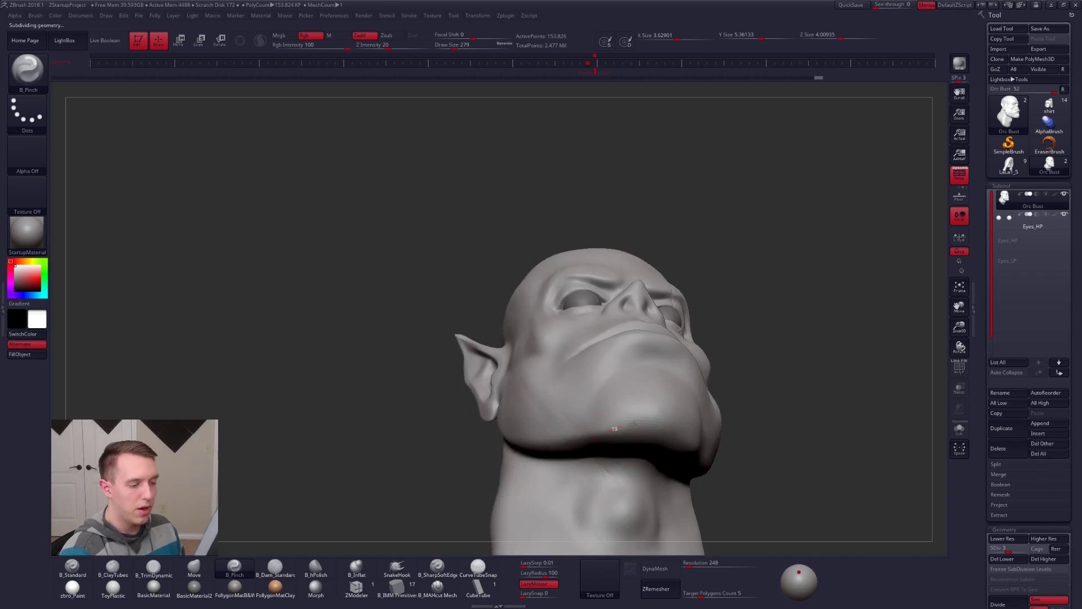
{"action": "right_click_drag", "start_coordinate": [648, 424], "coordinate": [652, 386]}
Flatten the underside of the jaw with the B_TrimDynamic brush at subdivision level 3, draw size 321
{"action": "key", "text": "bracketright"}
{"action": "key", "text": "b"}
{"action": "key", "text": "t"}
{"action": "key", "text": "d"}
{"action": "mouse_move", "coordinate": [645, 424]}
{"action": "right_mouse_down"}
{"action": "mouse_move", "coordinate": [631, 420]}
{"action": "mouse_move", "coordinate": [644, 430]}
{"action": "right_mouse_up"}
Fill the area under the chin with the B_ClayTubes brush at subdivision level 2, draw size 321, and smooth it
{"action": "key", "text": "b"}
{"action": "key", "text": "c"}
{"action": "key", "text": "t"}
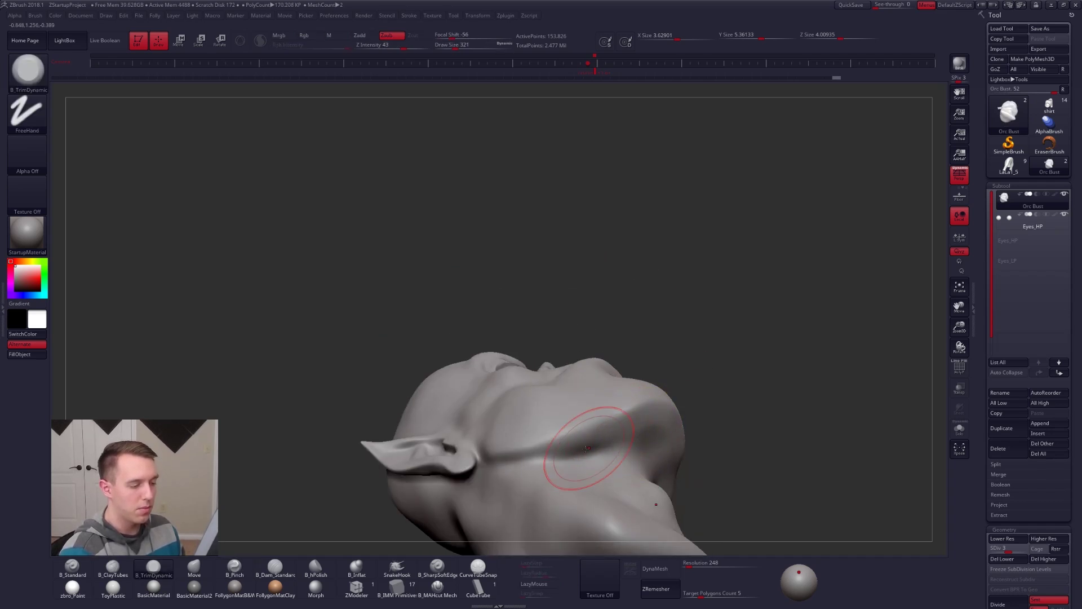
{"action": "right_click_drag", "start_coordinate": [597, 496], "coordinate": [610, 471]}
{"action": "key", "text": "shift+d"}
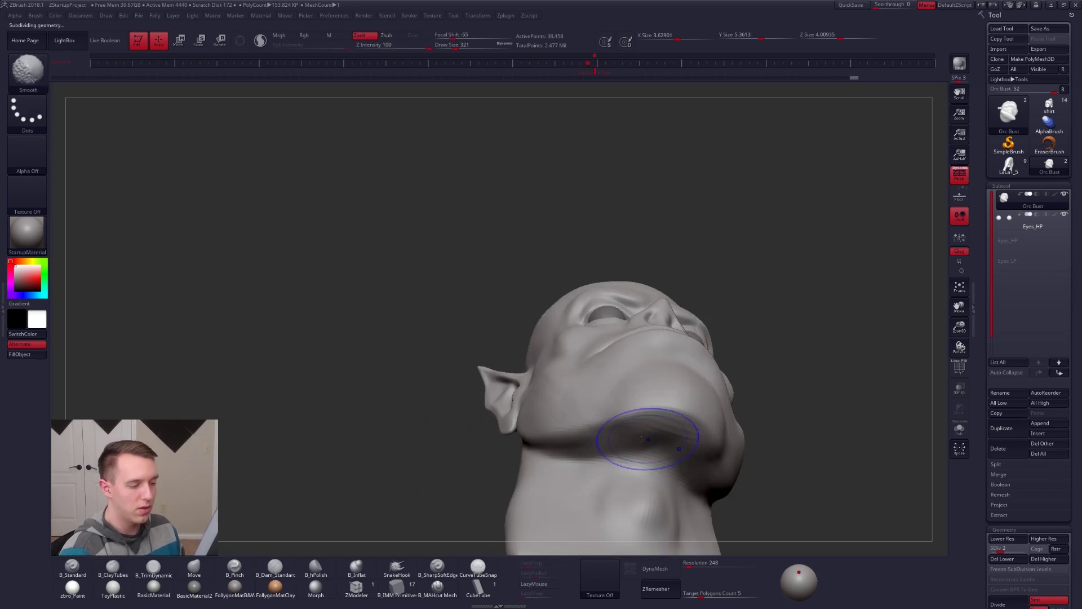
{"action": "mouse_move", "coordinate": [644, 438]}
{"action": "right_mouse_down"}
{"action": "mouse_move", "coordinate": [632, 419]}
{"action": "mouse_move", "coordinate": [580, 422]}
{"action": "mouse_move", "coordinate": [597, 420]}
{"action": "mouse_move", "coordinate": [599, 439]}
{"action": "mouse_move", "coordinate": [577, 447]}
{"action": "right_mouse_up"}
Reshape the jawline in profile with the Move brush at subdivision level 2, draw size 292
{"action": "key", "text": "b"}
{"action": "key", "text": "m"}
{"action": "key", "text": "v"}
{"action": "key", "text": "shift"}
{"action": "key", "text": "space"}
{"action": "left_click_drag", "start_coordinate": [647, 399], "coordinate": [668, 381]}
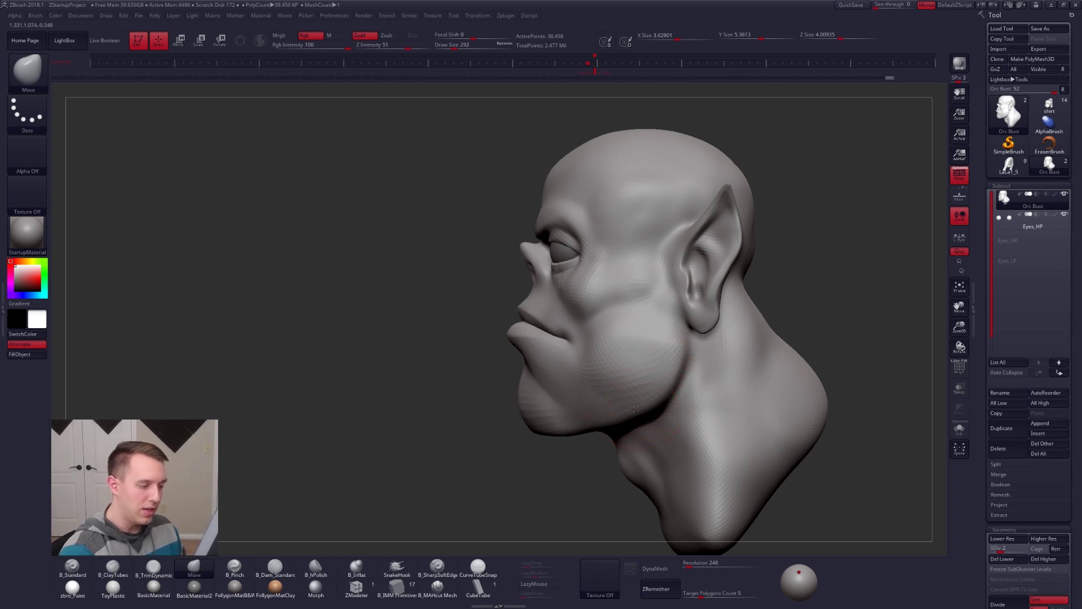
Sharpen the jawline up to the earlobe with the B_Pinch brush at subdivision level 5, draw size 292
{"action": "key", "text": "d"}
{"action": "key", "text": "d"}
{"action": "key", "text": "d"}
{"action": "right_click_drag", "start_coordinate": [632, 423], "coordinate": [593, 419]}
{"action": "key", "text": "5"}
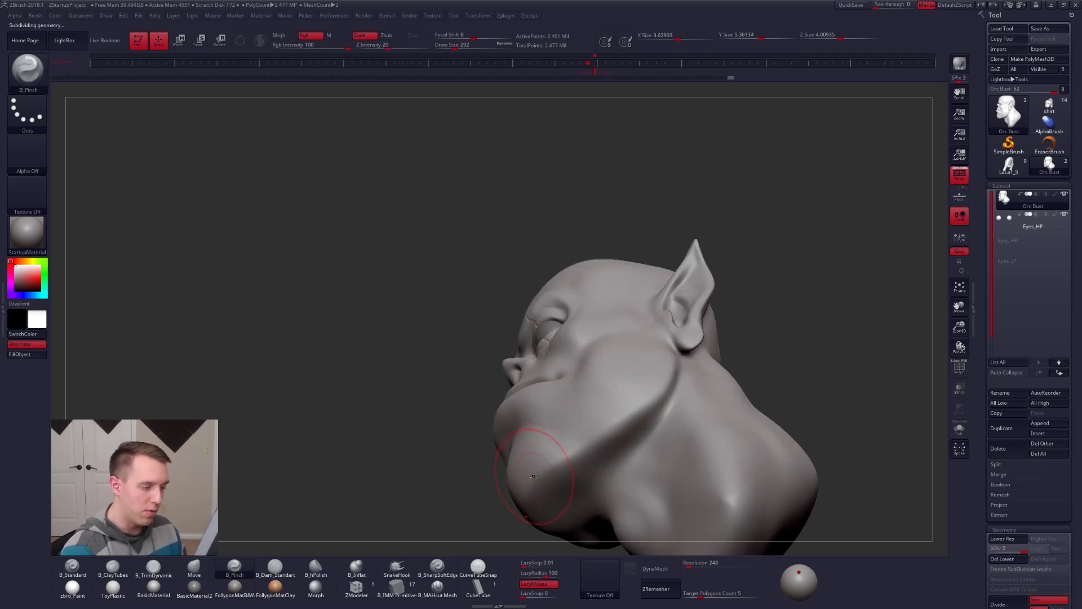
{"action": "left_click_drag", "start_coordinate": [696, 358], "coordinate": [700, 352]}
{"action": "right_click_drag", "start_coordinate": [694, 366], "coordinate": [649, 420]}
{"action": "left_click_drag", "start_coordinate": [645, 407], "coordinate": [688, 345]}
{"action": "right_click_drag", "start_coordinate": [620, 423], "coordinate": [647, 428]}
Tighten the crease behind the jaw below the ear with the B_Pinch brush at draw size 170
{"action": "key", "text": "space"}
{"action": "left_click_drag", "start_coordinate": [689, 389], "coordinate": [683, 389]}
{"action": "left_click_drag", "start_coordinate": [692, 347], "coordinate": [671, 397]}
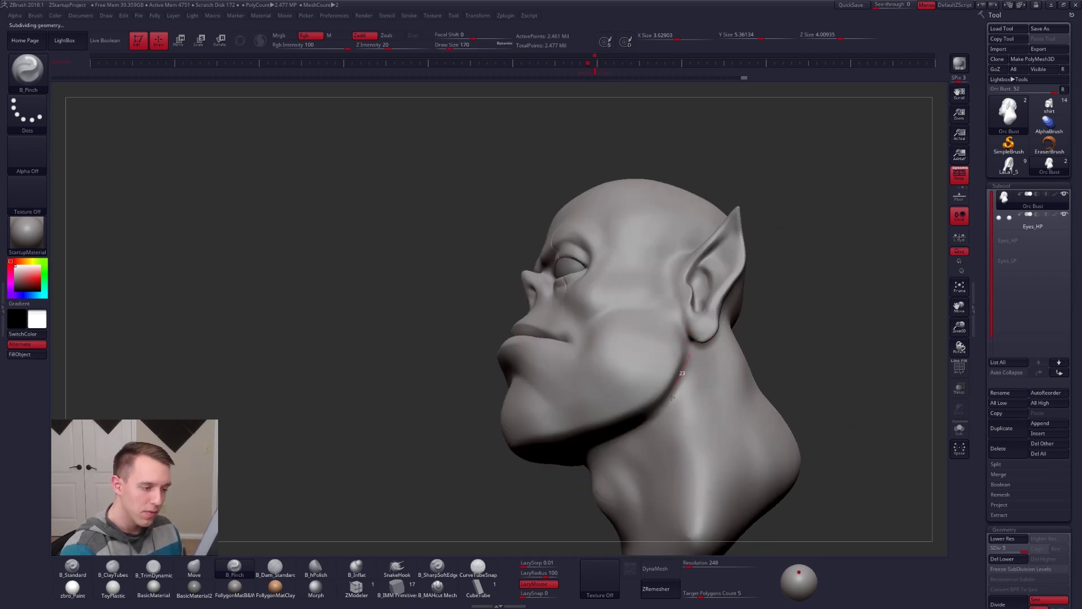
{"action": "right_click_drag", "start_coordinate": [641, 421], "coordinate": [670, 395]}
Smooth the underside of the jaw at subdivision level 3, draw size 252
{"action": "right_click_drag", "start_coordinate": [609, 452], "coordinate": [599, 411]}
{"action": "key", "text": "shift+d"}
{"action": "key", "text": "shift+d"}
{"action": "left_click_drag", "start_coordinate": [586, 441], "coordinate": [572, 453], "text": "shift"}
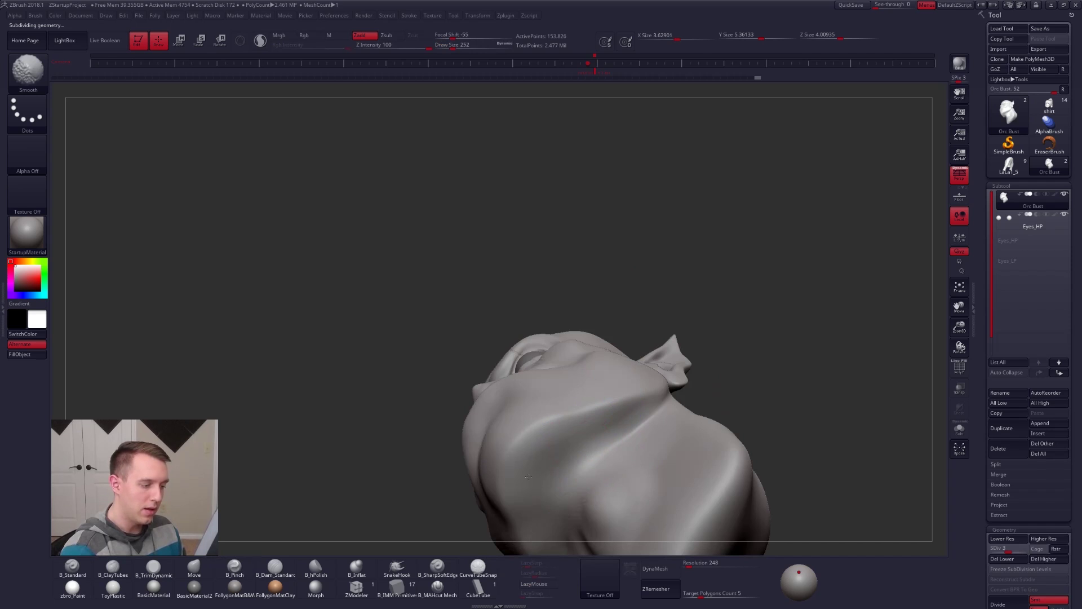
{"action": "right_click_drag", "start_coordinate": [597, 436], "coordinate": [657, 399]}
Smooth the crease below the lower lip at draw size 181
{"action": "right_click_drag", "start_coordinate": [465, 370], "coordinate": [521, 377]}
{"action": "right_click", "coordinate": [471, 426]}
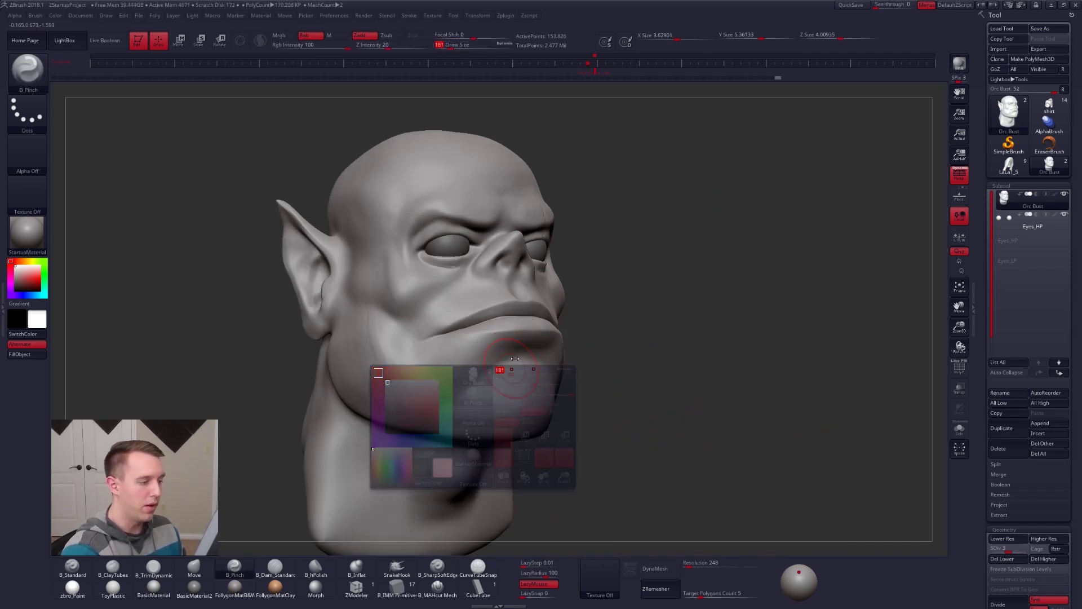
{"action": "left_click_drag", "start_coordinate": [509, 355], "coordinate": [531, 350], "text": "shift"}
Step the orc bust down to subdivision level 1, checking its forms and wireframe across the lower levels
{"action": "mouse_move", "coordinate": [443, 362]}
{"action": "right_mouse_down"}
{"action": "mouse_move", "coordinate": [731, 398]}
{"action": "mouse_move", "coordinate": [652, 403]}
{"action": "mouse_move", "coordinate": [669, 420]}
{"action": "mouse_move", "coordinate": [679, 385]}
{"action": "right_mouse_up"}
{"action": "key", "text": "shift+d"}
{"action": "key", "text": "shift+d"}
{"action": "key", "text": "d"}
{"action": "key", "text": "d"}
{"action": "key", "text": "shift+d"}
{"action": "key", "text": "shift+d"}
{"action": "key", "text": "shift+f"}
{"action": "key", "text": "shift+f"}
{"action": "key", "text": "d"}
{"action": "key", "text": "shift+d"}
Mask everything except the side of the cheek and jaw with MaskLasso, and clear the mask
{"action": "left_click_drag", "start_coordinate": [655, 319], "coordinate": [808, 424], "text": "ctrl"}
{"action": "left_click", "coordinate": [808, 424], "text": "ctrl"}
{"action": "right_click_drag", "start_coordinate": [810, 486], "coordinate": [805, 483]}
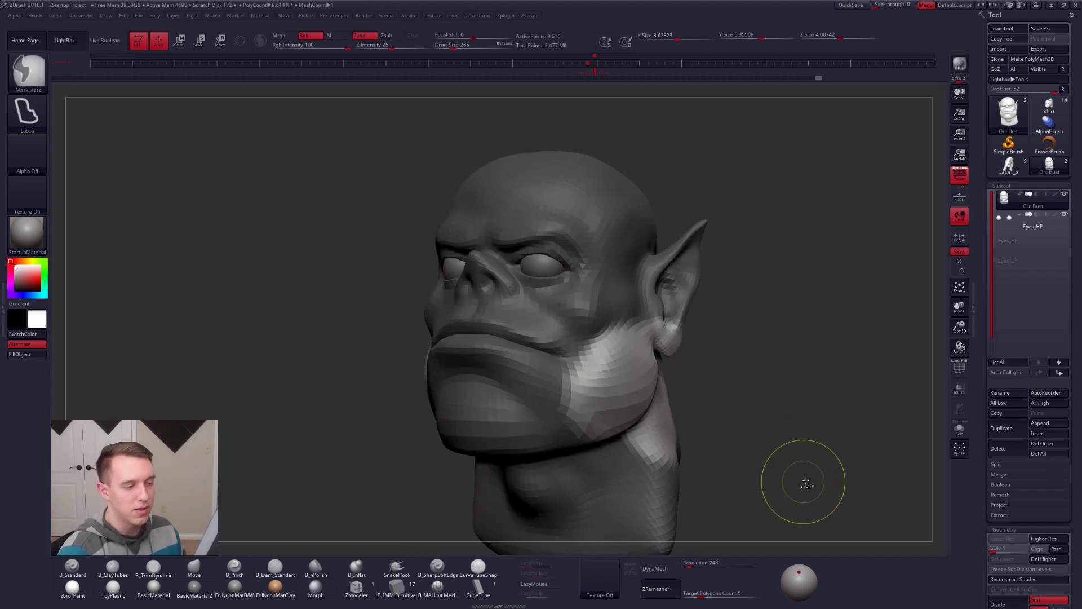
{"action": "left_click_drag", "start_coordinate": [804, 483], "coordinate": [842, 458], "text": "ctrl"}
Build up the jaw muscle on the side of the cheek with the B_ClayTubes brush at draw size 321, starting at subdivision level 1
{"action": "key", "text": "d"}
{"action": "key", "text": "space"}
{"action": "right_click_drag", "start_coordinate": [665, 380], "coordinate": [611, 382]}
{"action": "key", "text": "space"}
{"action": "key", "text": "shift+d"}
{"action": "key", "text": "space"}
{"action": "left_click_drag", "start_coordinate": [631, 359], "coordinate": [634, 359]}
{"action": "key", "text": "b"}
{"action": "key", "text": "c"}
{"action": "key", "text": "t"}
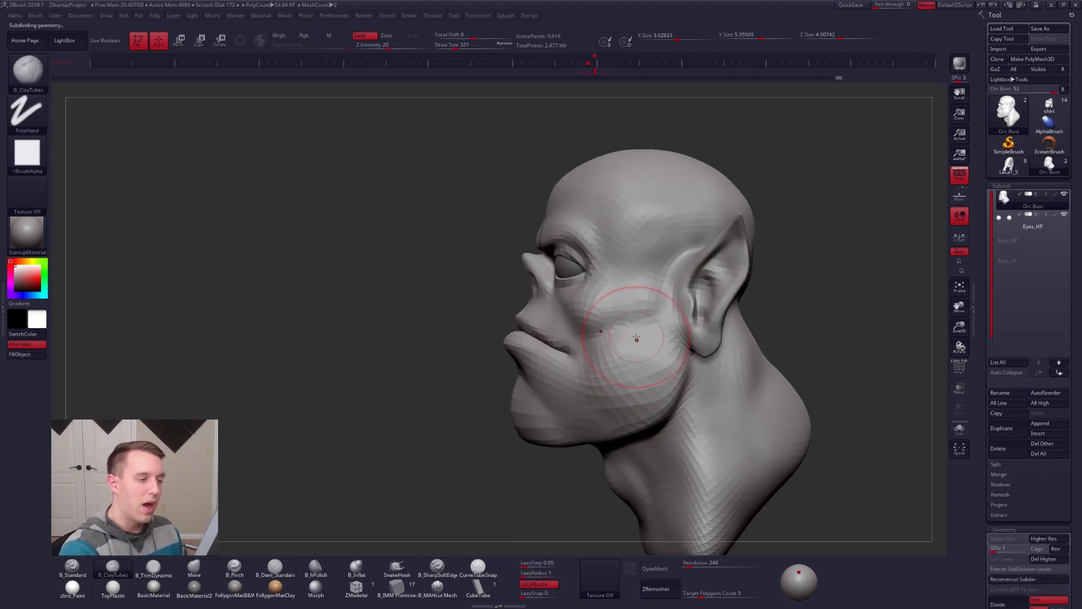
{"action": "key", "text": "d"}
{"action": "mouse_move", "coordinate": [638, 332]}
{"action": "right_mouse_down"}
{"action": "mouse_move", "coordinate": [672, 339]}
{"action": "mouse_move", "coordinate": [653, 360]}
{"action": "right_mouse_up"}
Flatten the side of the cheek with the B_TrimDynamic brush at subdivision level 2 and smooth it
{"action": "key", "text": "b"}
{"action": "key", "text": "t"}
{"action": "key", "text": "d"}
{"action": "left_click_drag", "start_coordinate": [626, 370], "coordinate": [613, 389], "text": "shift"}
{"action": "mouse_move", "coordinate": [619, 371]}
{"action": "right_mouse_down"}
{"action": "mouse_move", "coordinate": [647, 369]}
{"action": "mouse_move", "coordinate": [613, 371]}
{"action": "mouse_move", "coordinate": [605, 302]}
{"action": "right_mouse_up"}
Add B_ClayTubes strokes from the cheekbone down to the jaw at subdivision level 2, draw size 239, and smooth them
{"action": "key", "text": "b"}
{"action": "key", "text": "c"}
{"action": "key", "text": "t"}
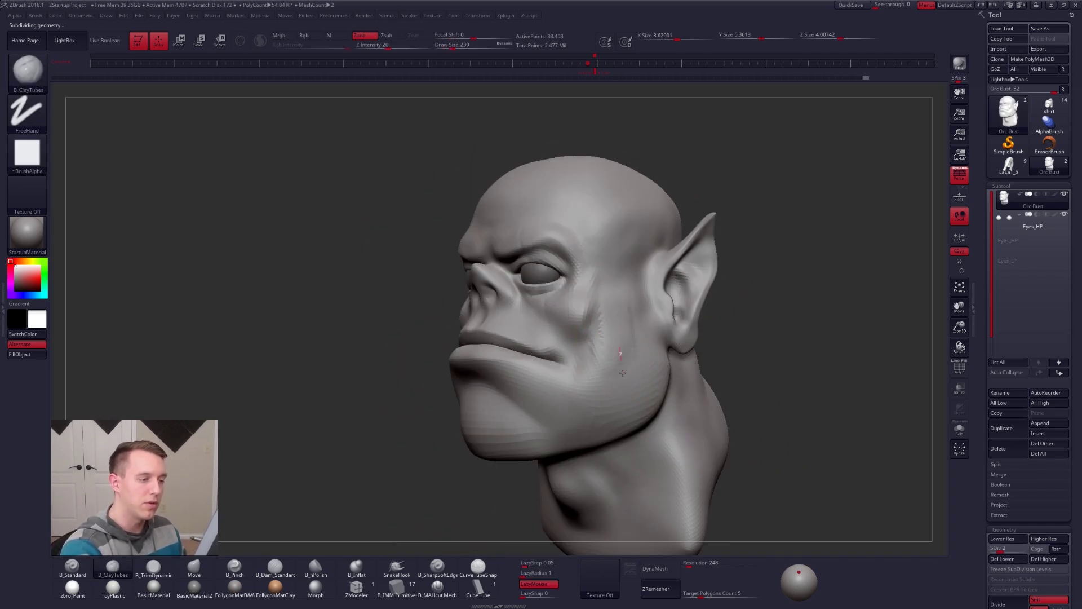
{"action": "key", "text": "shift"}
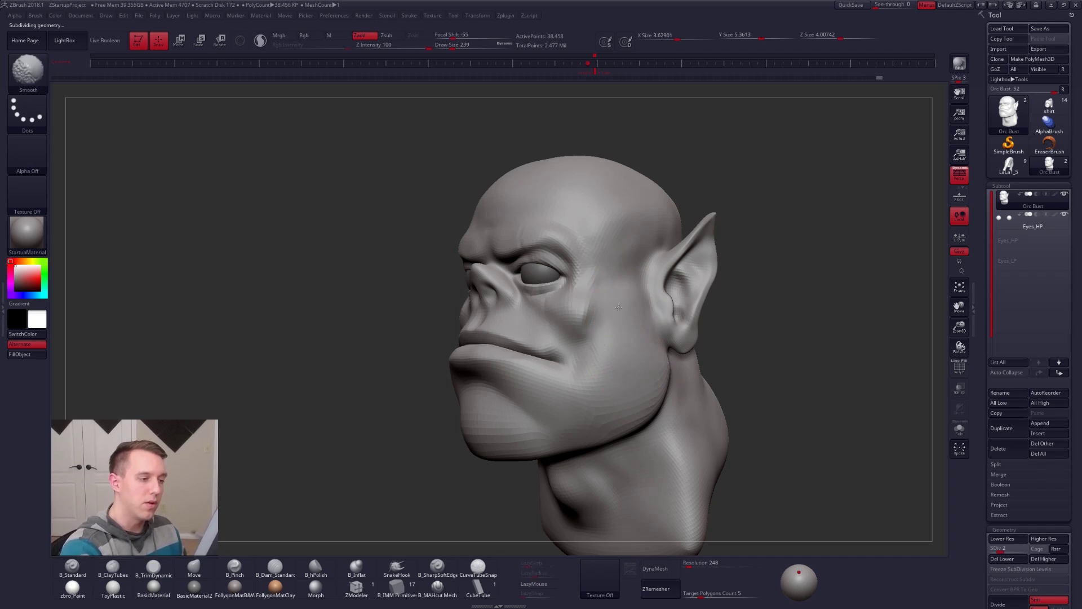
{"action": "mouse_move", "coordinate": [623, 355]}
{"action": "right_mouse_down"}
{"action": "mouse_move", "coordinate": [642, 341]}
{"action": "mouse_move", "coordinate": [625, 354]}
{"action": "mouse_move", "coordinate": [620, 288]}
{"action": "right_mouse_up"}
{"action": "mouse_move", "coordinate": [617, 362]}
{"action": "right_mouse_down", "text": "shift"}
{"action": "mouse_move", "coordinate": [633, 362]}
{"action": "mouse_move", "coordinate": [601, 350]}
{"action": "mouse_move", "coordinate": [647, 350]}
{"action": "right_mouse_up", "text": "shift"}
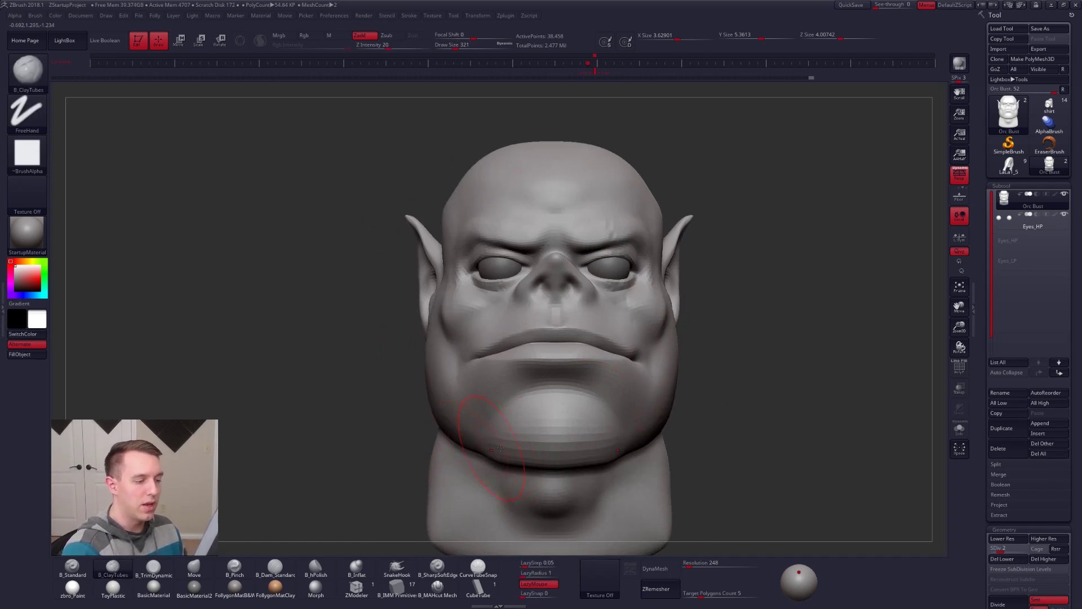
Mask the muzzle and jaw area and a band across the cheeks with MaskLasso, clearing each mask
{"action": "mouse_move", "coordinate": [524, 454]}
{"action": "left_mouse_down", "text": "ctrl"}
{"action": "mouse_move", "coordinate": [656, 414]}
{"action": "mouse_move", "coordinate": [646, 262]}
{"action": "mouse_move", "coordinate": [557, 304]}
{"action": "left_mouse_up", "text": "ctrl"}
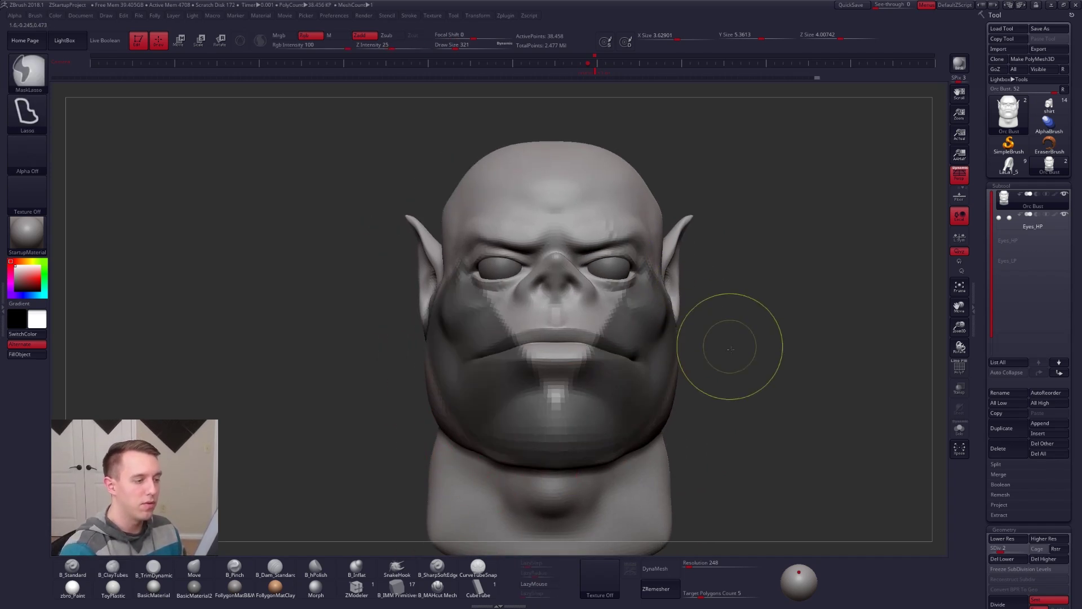
{"action": "left_click_drag", "start_coordinate": [727, 344], "coordinate": [724, 345], "text": "ctrl"}
{"action": "left_click_drag", "start_coordinate": [431, 280], "coordinate": [687, 282], "text": "ctrl"}
{"action": "left_click_drag", "start_coordinate": [781, 316], "coordinate": [787, 319], "text": "ctrl"}
Build up the cheekbone toward the ear with the B_ClayTubes brush, starting at subdivision level 2 with draw size 239
{"action": "mouse_move", "coordinate": [434, 334]}
{"action": "right_mouse_down"}
{"action": "mouse_move", "coordinate": [529, 331]}
{"action": "mouse_move", "coordinate": [646, 365]}
{"action": "right_mouse_up"}
{"action": "right_click", "coordinate": [532, 331]}
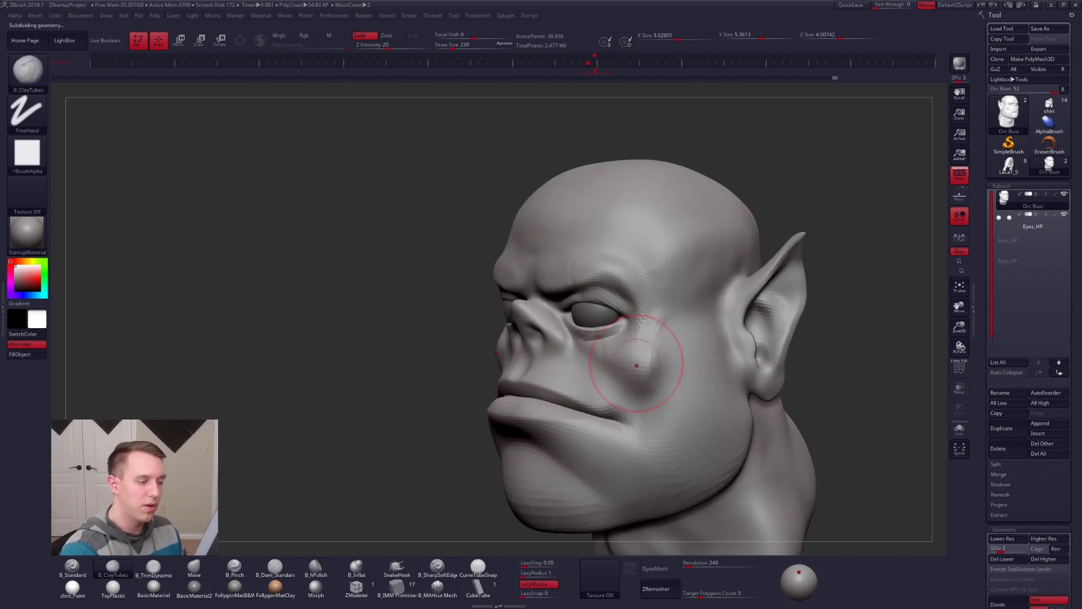
{"action": "key", "text": "d"}
{"action": "right_click_drag", "start_coordinate": [648, 376], "coordinate": [716, 321]}
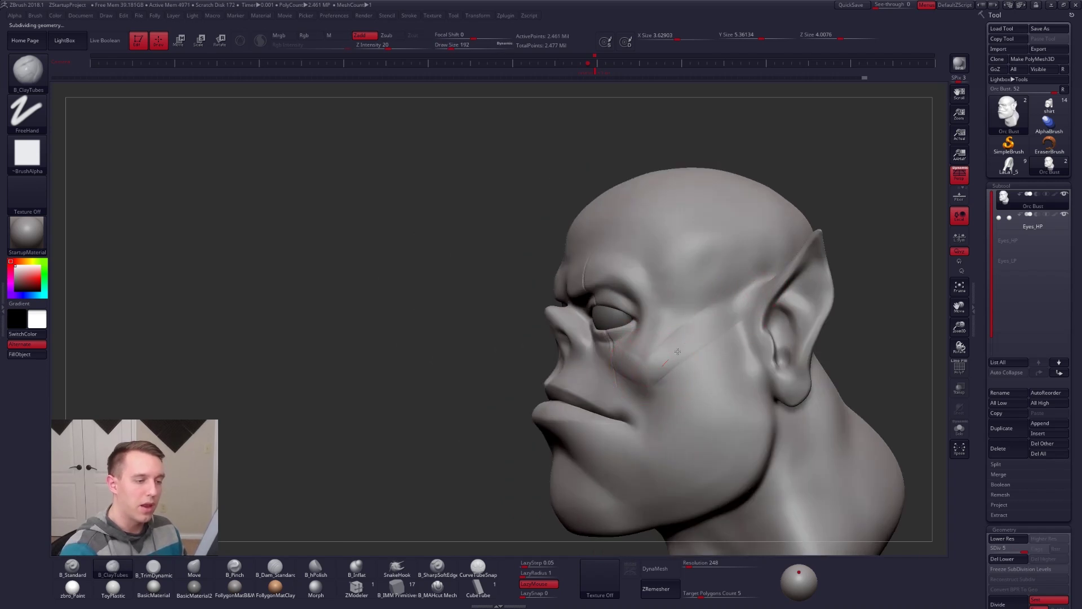
Smooth the cheekbone ridge toward the ear at subdivision level 3, draw size 215
{"action": "mouse_move", "coordinate": [692, 366]}
{"action": "right_mouse_down"}
{"action": "mouse_move", "coordinate": [620, 369]}
{"action": "mouse_move", "coordinate": [667, 368]}
{"action": "right_mouse_up"}
{"action": "key", "text": "shift+d"}
{"action": "key", "text": "shift+d"}
{"action": "key", "text": "space"}
{"action": "left_click_drag", "start_coordinate": [668, 368], "coordinate": [663, 368]}
{"action": "key", "text": "5"}
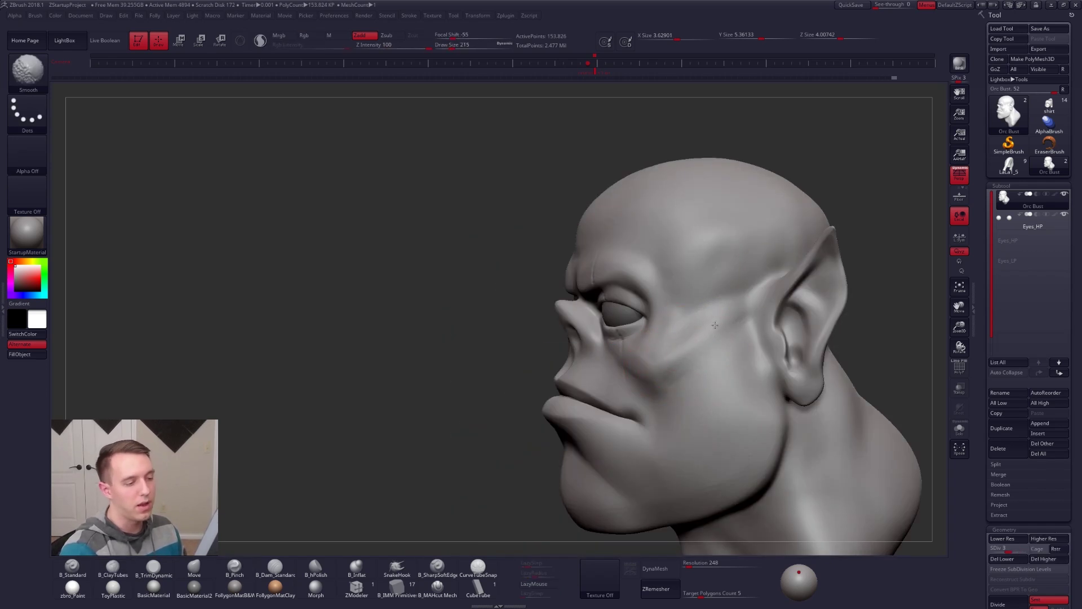
{"action": "mouse_move", "coordinate": [693, 361]}
{"action": "right_mouse_down", "text": "shift"}
{"action": "mouse_move", "coordinate": [678, 381]}
{"action": "mouse_move", "coordinate": [640, 381]}
{"action": "right_mouse_up", "text": "shift"}
Sharpen the cheekbone ridge up to the ear with the B_Pinch brush at subdivision level 5, draw sizes 150 and 170
{"action": "key", "text": "d"}
{"action": "key", "text": "d"}
{"action": "key", "text": "space"}
{"action": "left_click_drag", "start_coordinate": [638, 376], "coordinate": [635, 376]}
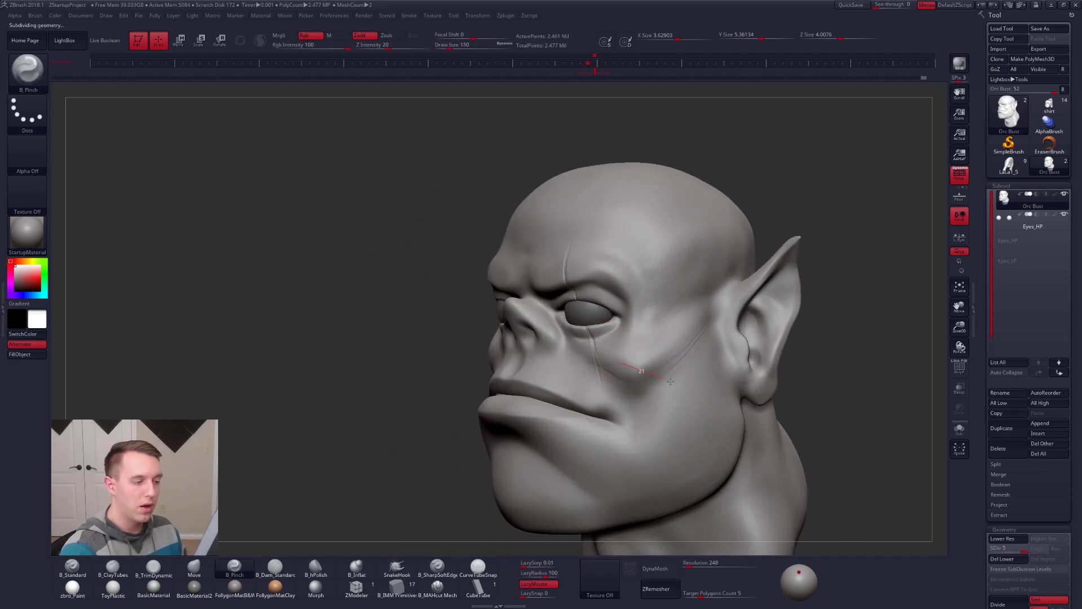
{"action": "left_click_drag", "start_coordinate": [729, 283], "coordinate": [732, 281]}
{"action": "right_click_drag", "start_coordinate": [725, 299], "coordinate": [659, 351]}
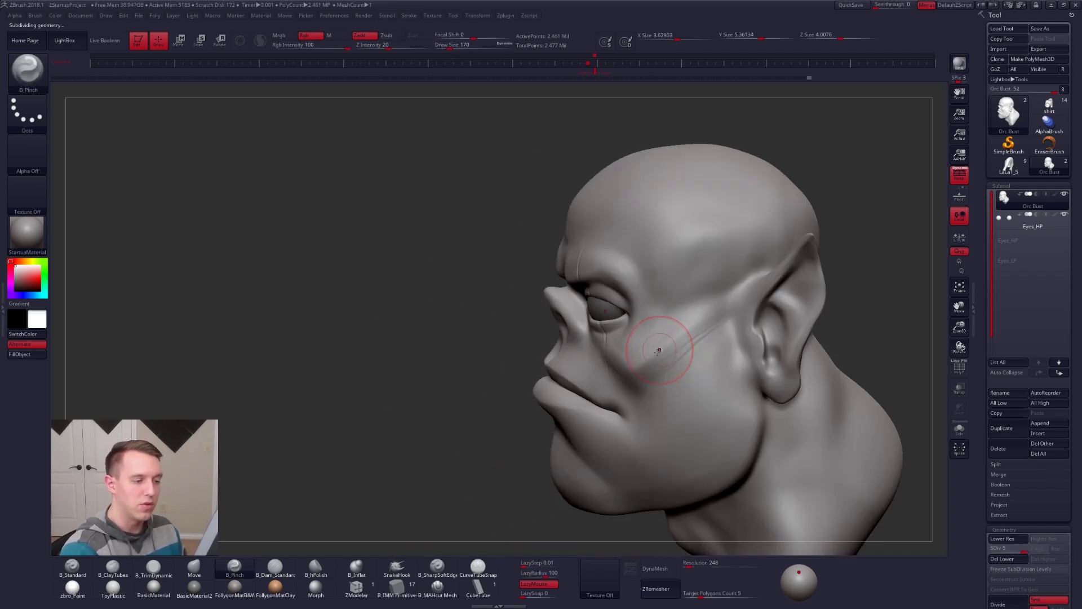
{"action": "right_click_drag", "start_coordinate": [753, 278], "coordinate": [688, 357]}
Smooth the lower edge of the cheekbone at subdivision level 3, draw size 170
{"action": "key", "text": "shift+d"}
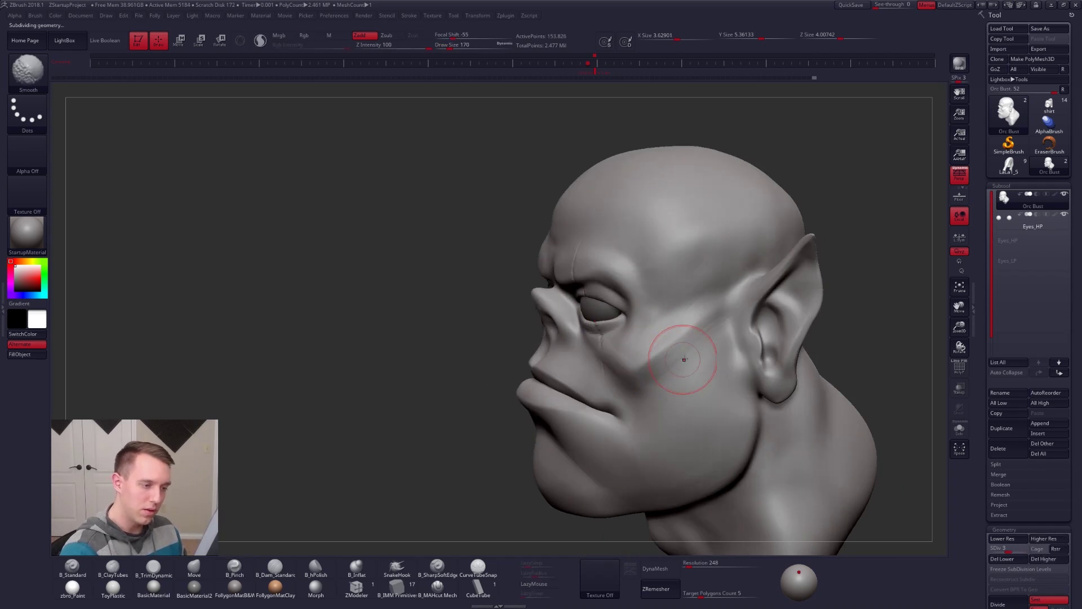
{"action": "left_click_drag", "start_coordinate": [656, 376], "coordinate": [648, 383], "text": "shift"}
{"action": "right_click_drag", "start_coordinate": [609, 372], "coordinate": [647, 379]}
{"action": "left_click_drag", "start_coordinate": [648, 379], "coordinate": [628, 394], "text": "shift"}
{"action": "right_click_drag", "start_coordinate": [586, 395], "coordinate": [632, 385]}
Pinch the front edge of the cheekbone below the eye with the B_Pinch brush at subdivision level 5, draw size 160
{"action": "mouse_move", "coordinate": [711, 394]}
{"action": "left_mouse_down"}
{"action": "mouse_move", "coordinate": [608, 380]}
{"action": "mouse_move", "coordinate": [599, 364]}
{"action": "mouse_move", "coordinate": [485, 358]}
{"action": "left_mouse_up"}
{"action": "key", "text": "space"}
{"action": "key", "text": "d"}
{"action": "key", "text": "d"}
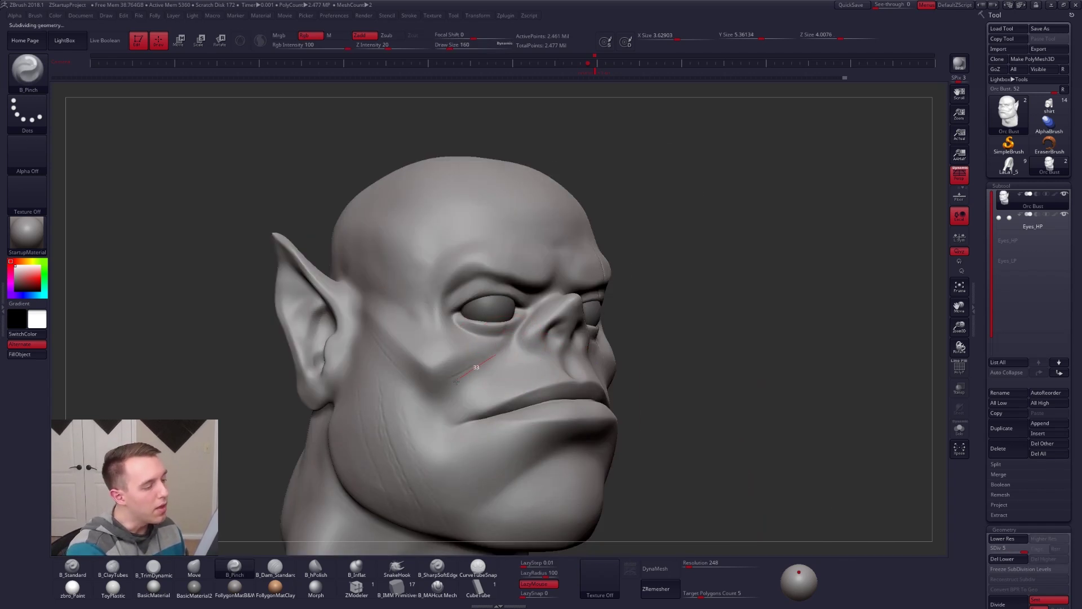
{"action": "mouse_move", "coordinate": [426, 408]}
{"action": "right_mouse_down"}
{"action": "mouse_move", "coordinate": [443, 407]}
{"action": "mouse_move", "coordinate": [416, 411]}
{"action": "right_mouse_up"}
{"action": "right_click_drag", "start_coordinate": [462, 373], "coordinate": [453, 410]}
Reshape the face around the lower lip and eyes with the Move brush at subdivision level 2, draw size 203
{"action": "mouse_move", "coordinate": [532, 379]}
{"action": "right_mouse_down"}
{"action": "mouse_move", "coordinate": [474, 402]}
{"action": "mouse_move", "coordinate": [480, 392]}
{"action": "mouse_move", "coordinate": [608, 463]}
{"action": "right_mouse_up"}
{"action": "key", "text": "shift+d"}
{"action": "key", "text": "shift+d"}
{"action": "key", "text": "shift+d"}
{"action": "key", "text": "b"}
{"action": "key", "text": "m"}
{"action": "key", "text": "v"}
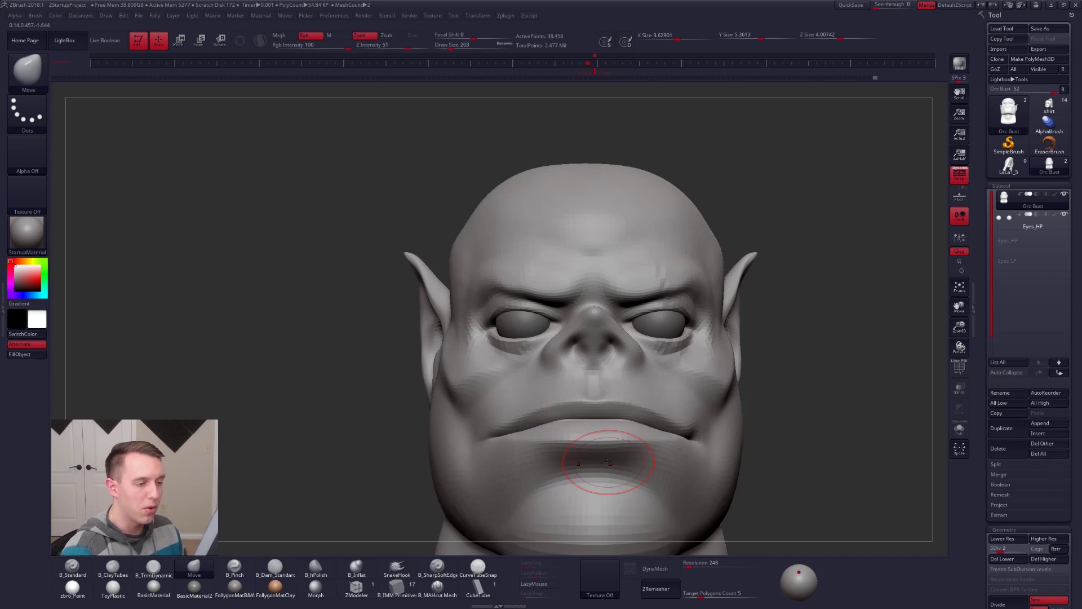
{"action": "key", "text": "d"}
{"action": "right_click_drag", "start_coordinate": [694, 363], "coordinate": [662, 357]}
{"action": "key", "text": "shift+d"}
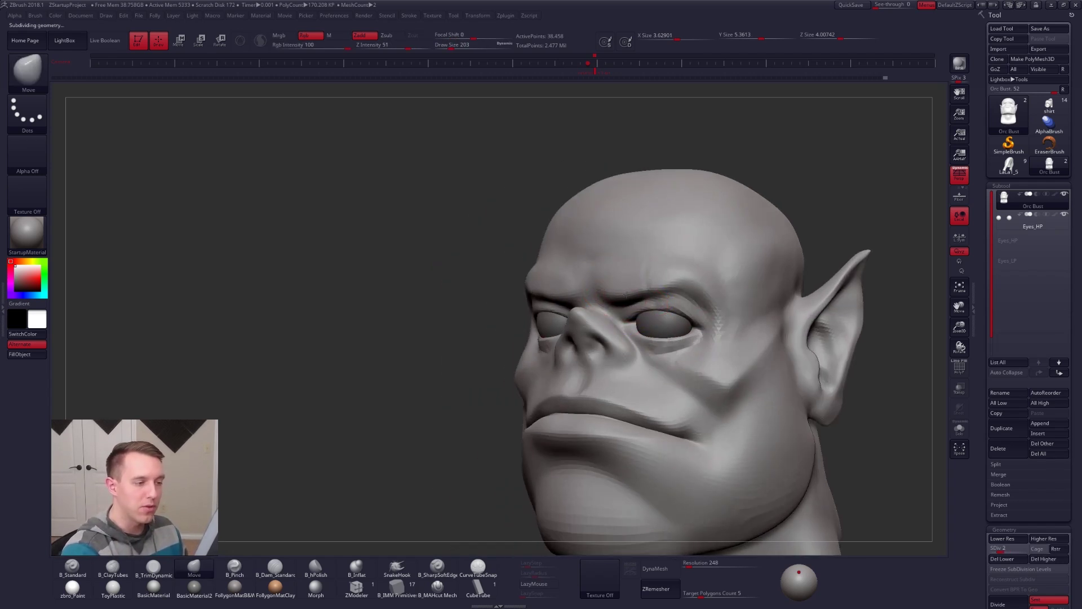
{"action": "right_click_drag", "start_coordinate": [630, 297], "coordinate": [668, 316]}
{"action": "key", "text": "shift+d"}
{"action": "mouse_move", "coordinate": [638, 267]}
{"action": "right_mouse_down"}
{"action": "mouse_move", "coordinate": [648, 294]}
{"action": "mouse_move", "coordinate": [703, 257]}
{"action": "right_mouse_up"}
{"action": "key", "text": "d"}
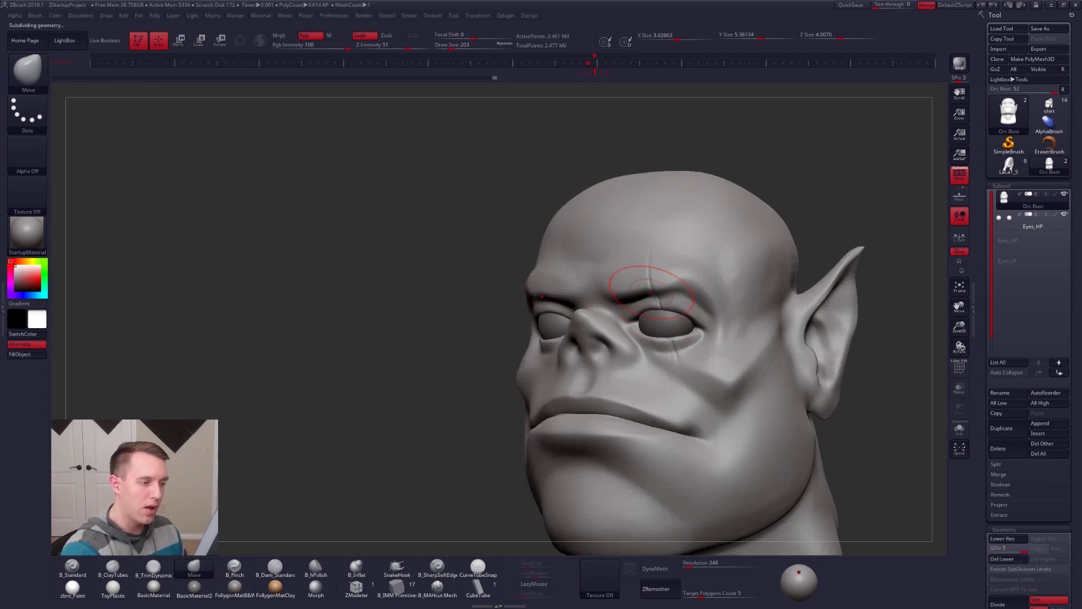
Lasso-mask the eye area and invert the mask so only the eyelids stay editable at subdivision level 2
{"action": "key", "text": "d"}
{"action": "key", "text": "d"}
{"action": "key", "text": "d"}
{"action": "right_click_drag", "start_coordinate": [648, 282], "coordinate": [690, 294]}
{"action": "mouse_move", "coordinate": [690, 294]}
{"action": "left_mouse_down", "text": "ctrl"}
{"action": "mouse_move", "coordinate": [646, 271]}
{"action": "mouse_move", "coordinate": [691, 363]}
{"action": "left_mouse_up", "text": "ctrl"}
{"action": "key", "text": "ctrl+i"}
{"action": "key", "text": "ctrl+h"}
{"action": "mouse_move", "coordinate": [682, 322]}
{"action": "right_mouse_down", "text": "alt"}
{"action": "mouse_move", "coordinate": [640, 341]}
{"action": "mouse_move", "coordinate": [617, 330]}
{"action": "mouse_move", "coordinate": [626, 313]}
{"action": "right_mouse_up", "text": "alt"}
{"action": "key", "text": "shift+d"}
{"action": "key", "text": "shift+d"}
{"action": "key", "text": "shift+d"}
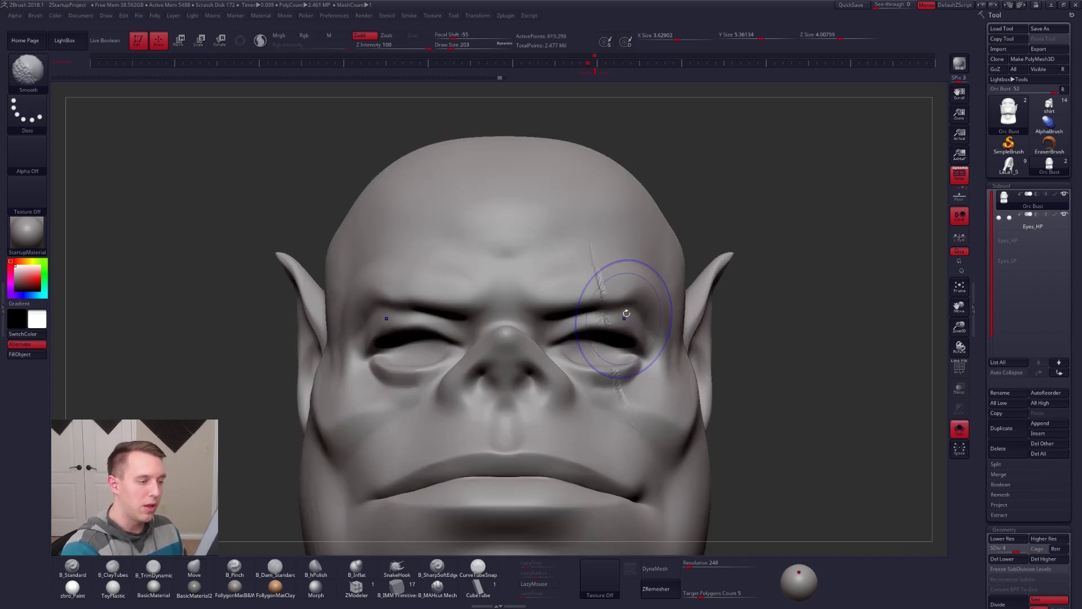
{"action": "mouse_move", "coordinate": [632, 308]}
{"action": "left_mouse_down", "text": "ctrl"}
{"action": "mouse_move", "coordinate": [589, 308]}
{"action": "mouse_move", "coordinate": [549, 338]}
{"action": "mouse_move", "coordinate": [591, 383]}
{"action": "mouse_move", "coordinate": [637, 377]}
{"action": "mouse_move", "coordinate": [651, 361]}
{"action": "left_mouse_up", "text": "ctrl"}
{"action": "right_click_drag", "start_coordinate": [651, 361], "coordinate": [681, 350]}
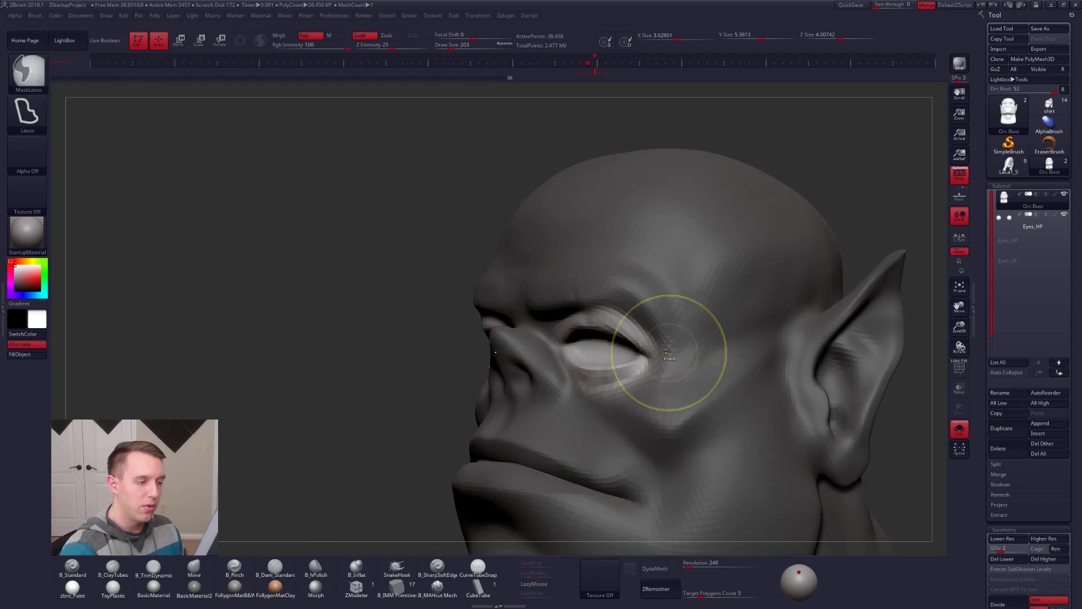
Limit the unmasked area to the lower eyelid and reposition it with Transpose Move at subdivision level 1
{"action": "mouse_move", "coordinate": [434, 386]}
{"action": "right_mouse_down"}
{"action": "mouse_move", "coordinate": [595, 383]}
{"action": "mouse_move", "coordinate": [620, 371]}
{"action": "right_mouse_up"}
{"action": "left_click", "coordinate": [452, 403], "text": "ctrl"}
{"action": "mouse_move", "coordinate": [626, 369]}
{"action": "left_mouse_down", "text": "shift"}
{"action": "mouse_move", "coordinate": [667, 367]}
{"action": "mouse_move", "coordinate": [650, 366]}
{"action": "left_mouse_up", "text": "shift"}
{"action": "key", "text": "shift+d"}
{"action": "key", "text": "w"}
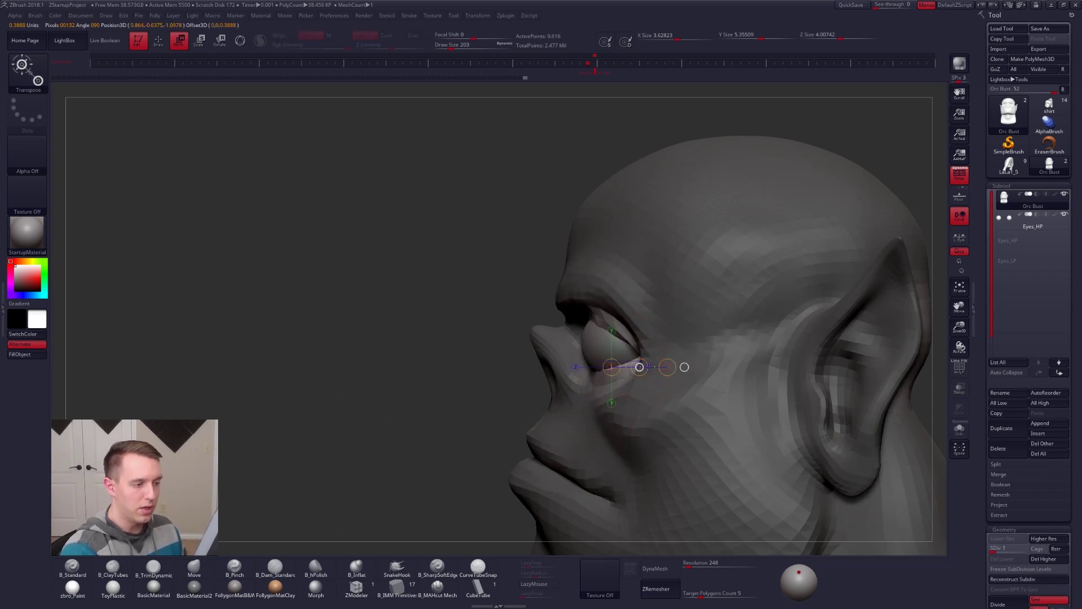
Return to the Orc Bust subtool in Draw mode and clear its mask
{"action": "left_click", "coordinate": [648, 367], "text": "alt"}
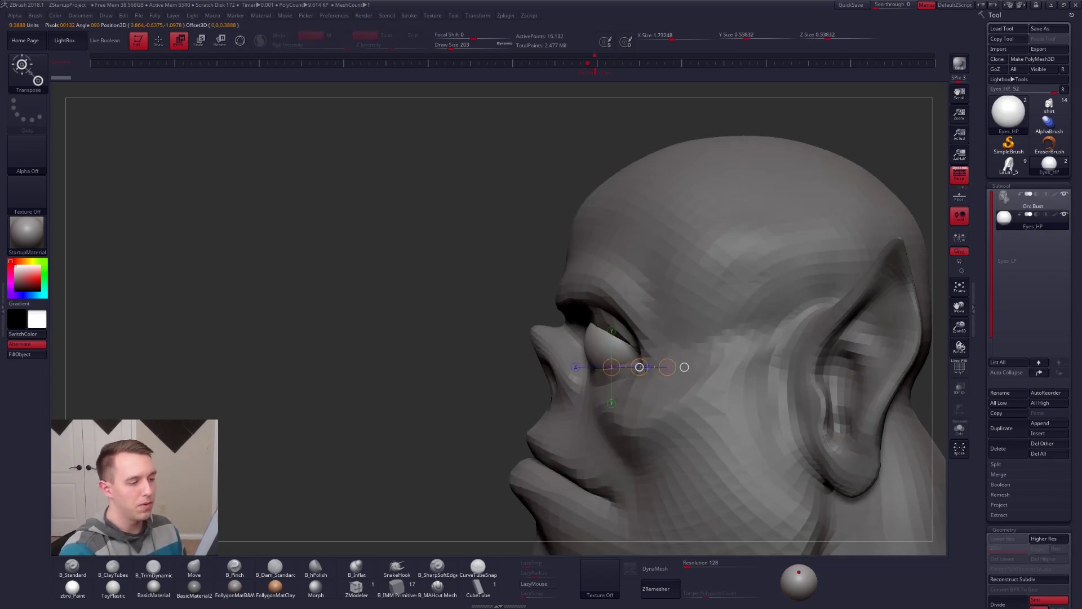
{"action": "left_click", "coordinate": [999, 198]}
{"action": "key", "text": "q"}
{"action": "left_click_drag", "start_coordinate": [478, 386], "coordinate": [492, 401], "text": "ctrl"}
{"action": "mouse_move", "coordinate": [603, 354]}
{"action": "right_mouse_down"}
{"action": "mouse_move", "coordinate": [654, 337]}
{"action": "mouse_move", "coordinate": [587, 324]}
{"action": "mouse_move", "coordinate": [582, 346]}
{"action": "right_mouse_up"}
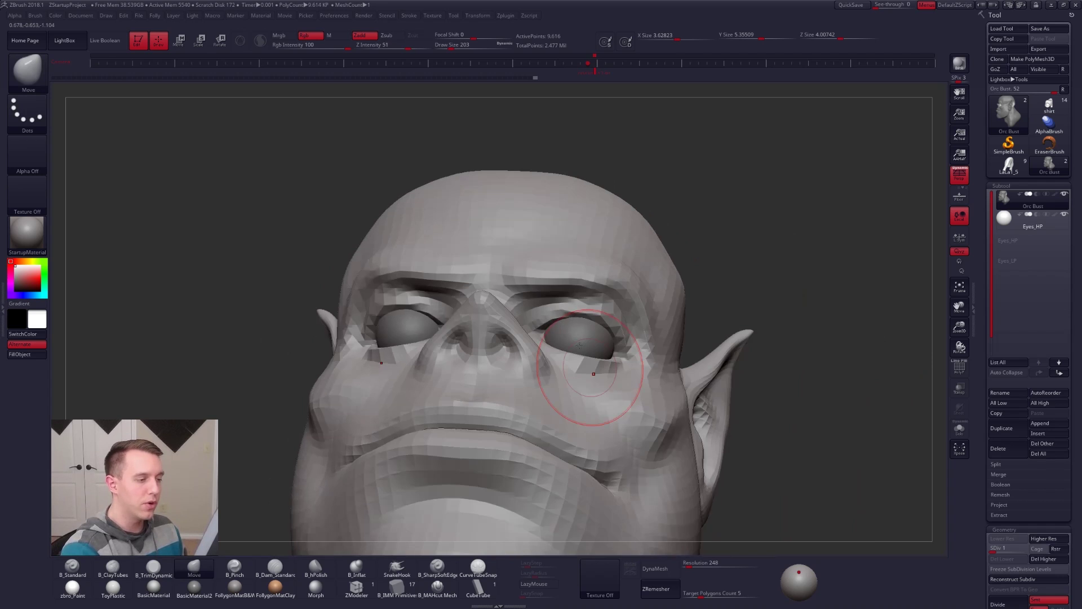
Reshape the lower eyelid with the Move brush at subdivision level 2, draw size 170
{"action": "key", "text": "d"}
{"action": "key", "text": "d"}
{"action": "key", "text": "d"}
{"action": "key", "text": "d"}
{"action": "key", "text": "s"}
{"action": "left_click", "coordinate": [619, 357]}
{"action": "right_click_drag", "start_coordinate": [617, 354], "coordinate": [587, 387]}
{"action": "key", "text": "space"}
{"action": "left_click", "coordinate": [581, 370]}
{"action": "key", "text": "shift+d"}
{"action": "key", "text": "shift+d"}
{"action": "key", "text": "shift+d"}
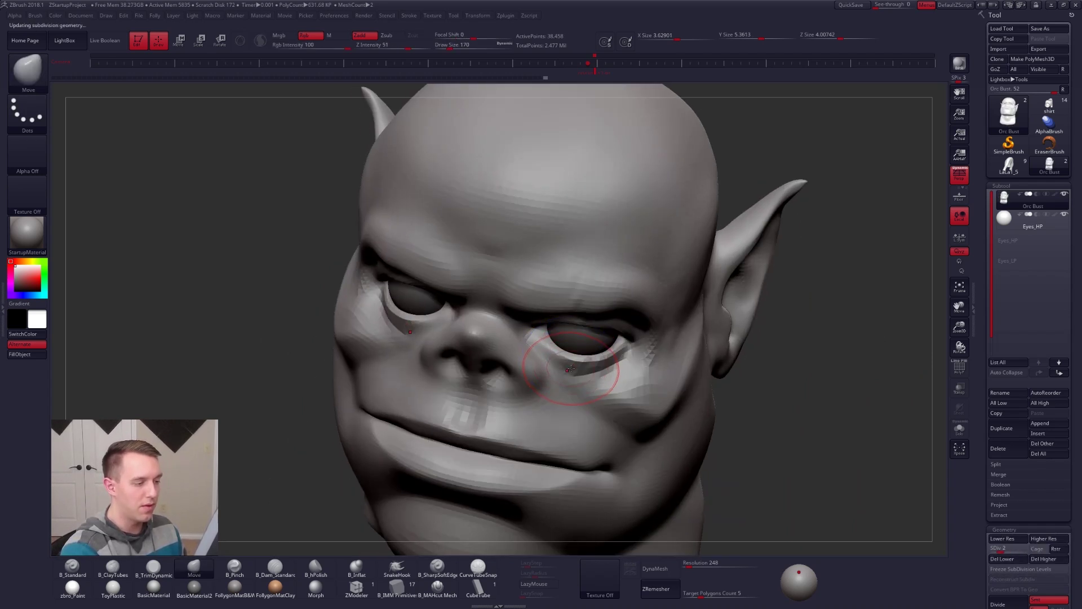
{"action": "right_click_drag", "start_coordinate": [585, 371], "coordinate": [612, 350], "text": "shift"}
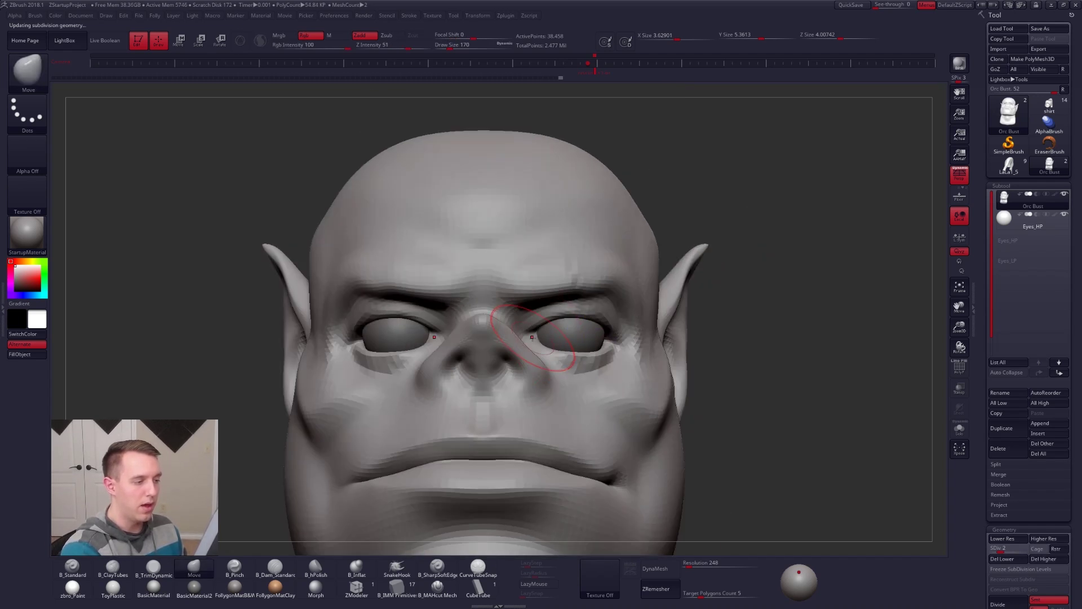
Refine the eyelid contour with the Move brush at subdivision level 2, draw size 113
{"action": "key", "text": "d"}
{"action": "key", "text": "d"}
{"action": "key", "text": "d"}
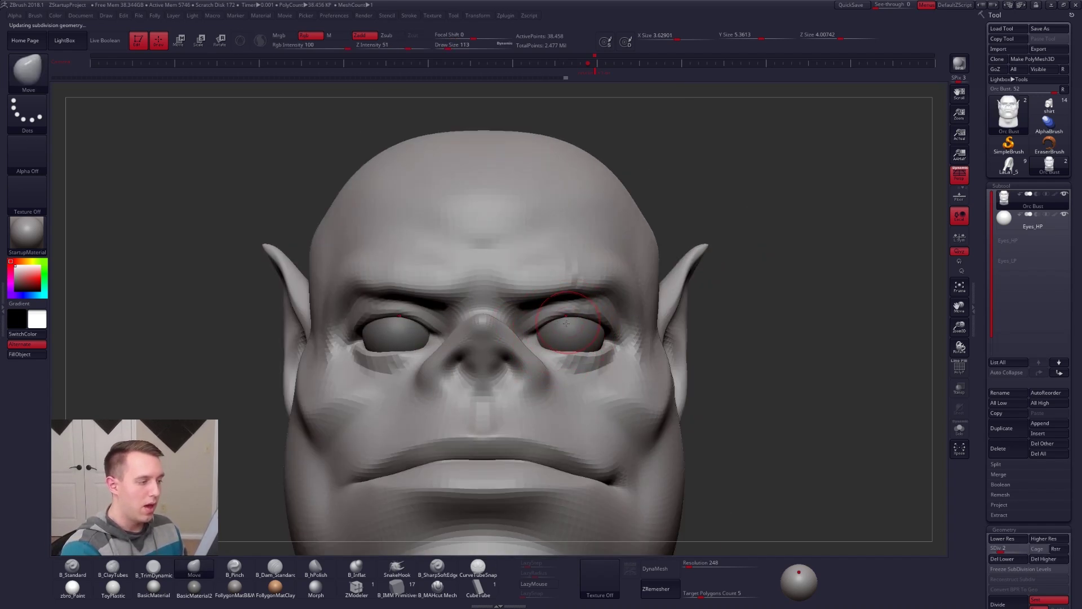
{"action": "right_click_drag", "start_coordinate": [545, 334], "coordinate": [505, 324]}
Pinch the upper eyelid edge toward the outer corner with the B_Pinch brush at subdivision level 5, draw size 113
{"action": "key", "text": "b"}
{"action": "key", "text": "p"}
{"action": "key", "text": "i"}
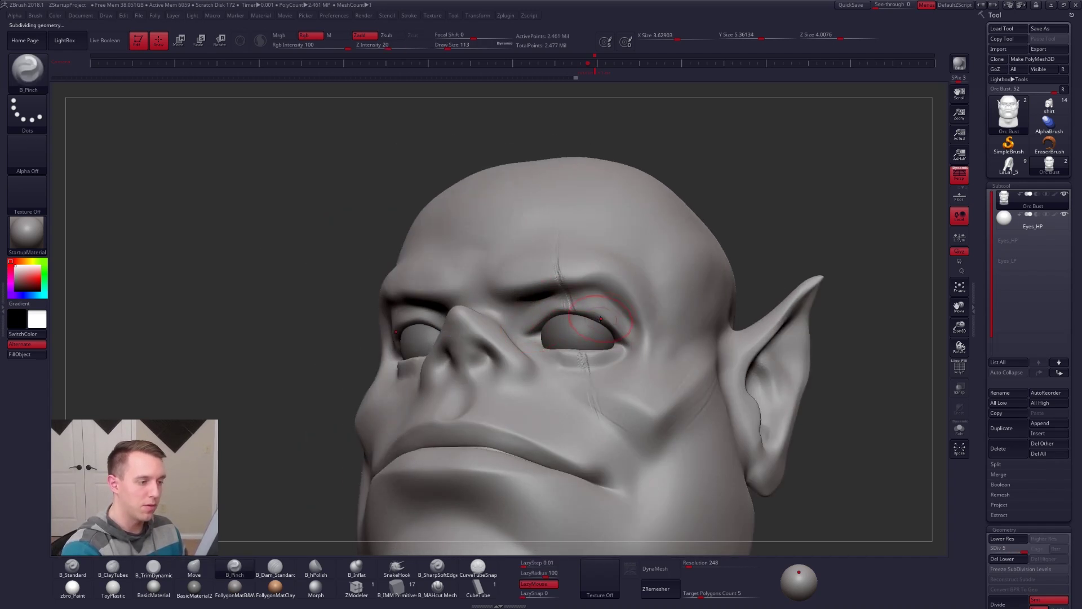
{"action": "right_click_drag", "start_coordinate": [510, 363], "coordinate": [545, 379]}
Adjust the inner brow above the eye with the Move brush at subdivision level 5, draw size 104
{"action": "key", "text": "b"}
{"action": "key", "text": "m"}
{"action": "key", "text": "v"}
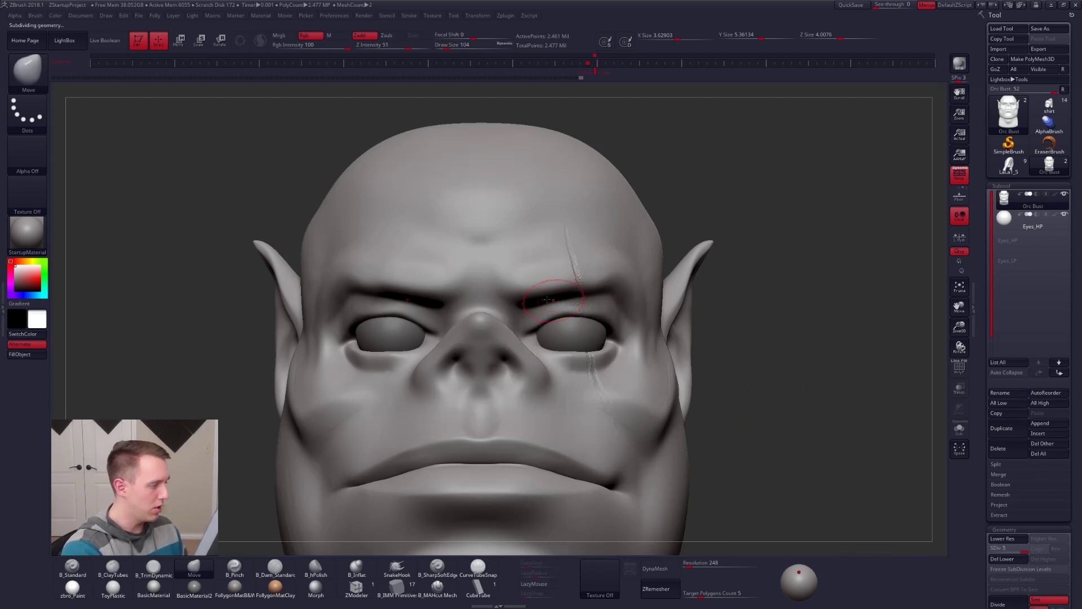
{"action": "mouse_move", "coordinate": [565, 319]}
{"action": "right_mouse_down"}
{"action": "mouse_move", "coordinate": [530, 319]}
{"action": "mouse_move", "coordinate": [581, 360]}
{"action": "mouse_move", "coordinate": [586, 333]}
{"action": "mouse_move", "coordinate": [570, 309]}
{"action": "right_mouse_up"}
Flatten the underside of the brow with the B_TrimDynamic brush at subdivision level 3, draw size 140
{"action": "key", "text": "shift+d"}
{"action": "key", "text": "shift+d"}
{"action": "key", "text": "b"}
{"action": "key", "text": "t"}
{"action": "key", "text": "d"}
{"action": "left_click_drag", "start_coordinate": [544, 343], "coordinate": [608, 334]}
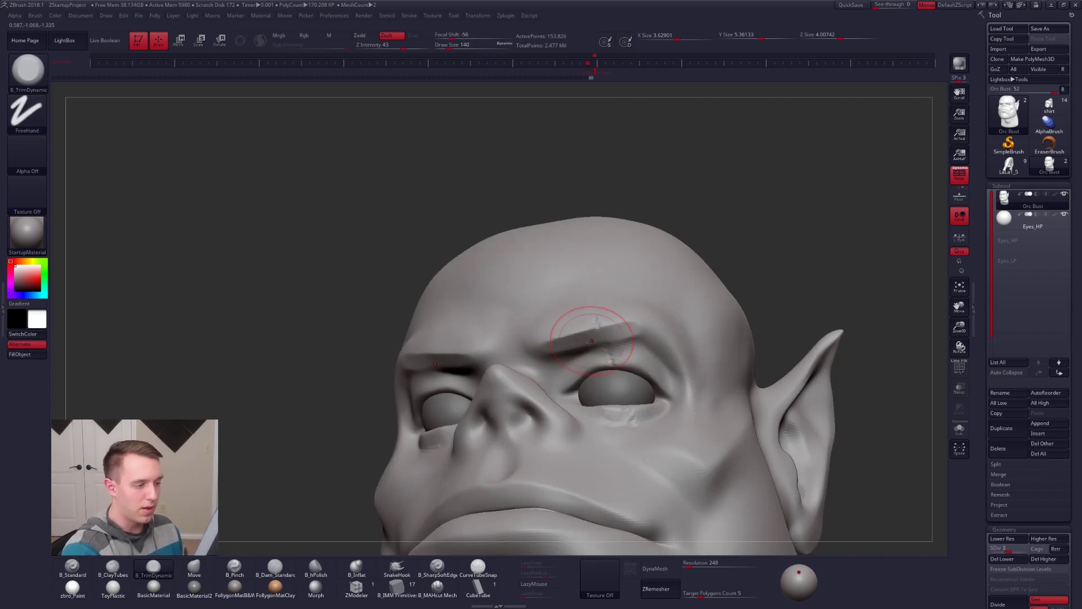
{"action": "key", "text": "shift+d"}
{"action": "right_click_drag", "start_coordinate": [633, 326], "coordinate": [531, 355], "text": "shift"}
Sharpen the brow ridge above the eye with the B_Pinch brush at subdivision level 5, draw size 130
{"action": "key", "text": "d"}
{"action": "key", "text": "d"}
{"action": "key", "text": "d"}
{"action": "key", "text": "b"}
{"action": "key", "text": "p"}
{"action": "key", "text": "i"}
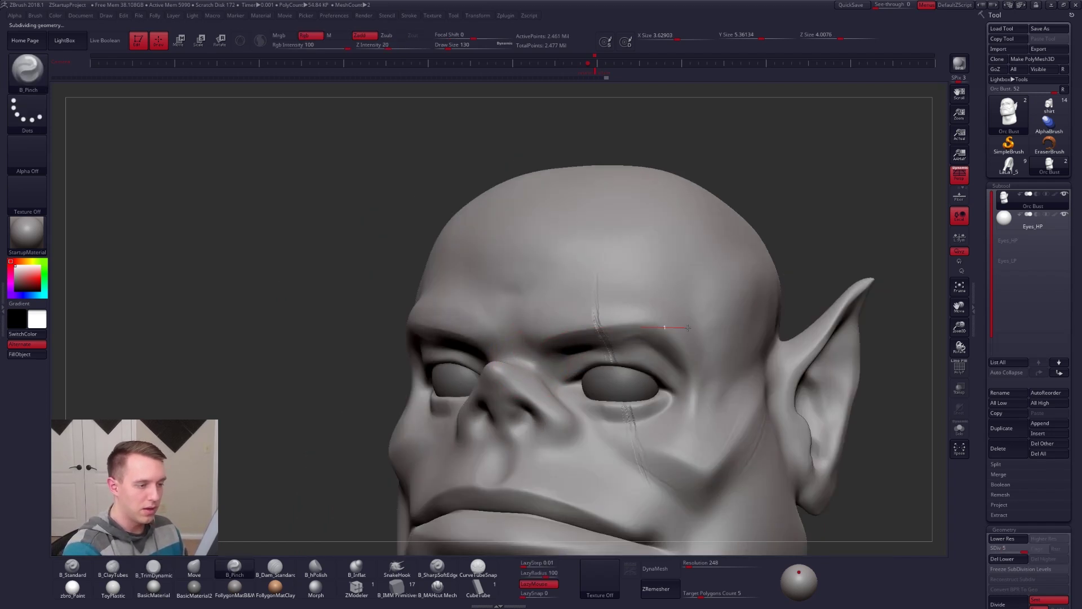
{"action": "right_click_drag", "start_coordinate": [671, 332], "coordinate": [667, 328]}
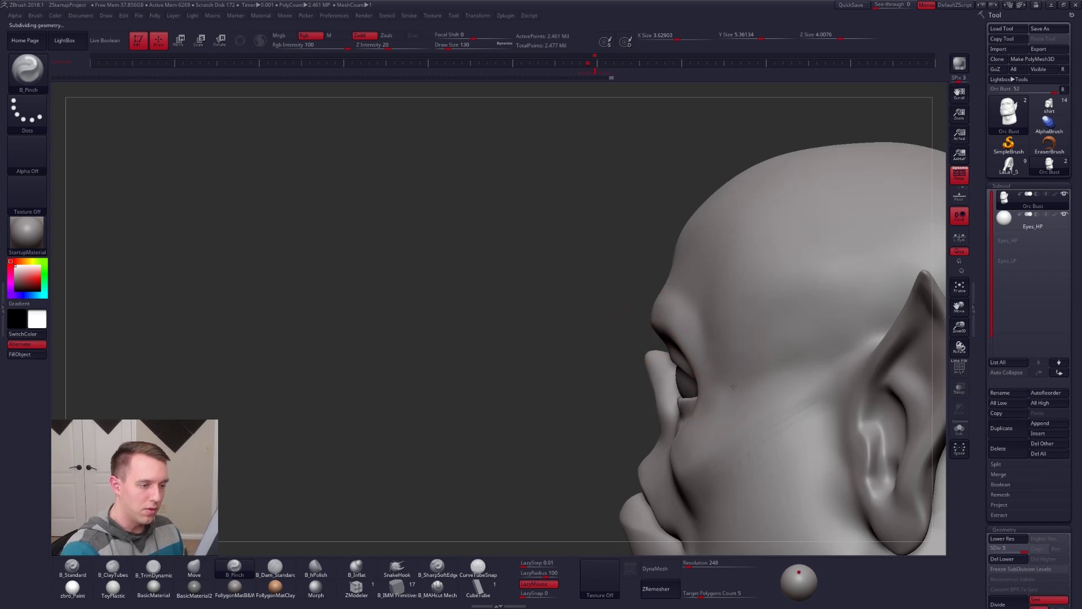
Pinch the edge running from the outer eye corner down to the cheek at subdivision level 5
{"action": "right_click_drag", "start_coordinate": [724, 389], "coordinate": [670, 345]}
{"action": "left_click_drag", "start_coordinate": [696, 387], "coordinate": [702, 414]}
{"action": "left_click_drag", "start_coordinate": [667, 494], "coordinate": [657, 506]}
{"action": "right_click_drag", "start_coordinate": [654, 501], "coordinate": [684, 467]}
Soften the area between the outer eye corner and the temple at subdivision level 3, draw size 160
{"action": "key", "text": "shift+d"}
{"action": "key", "text": "shift+d"}
{"action": "key", "text": "space"}
{"action": "left_click_drag", "start_coordinate": [699, 388], "coordinate": [710, 381]}
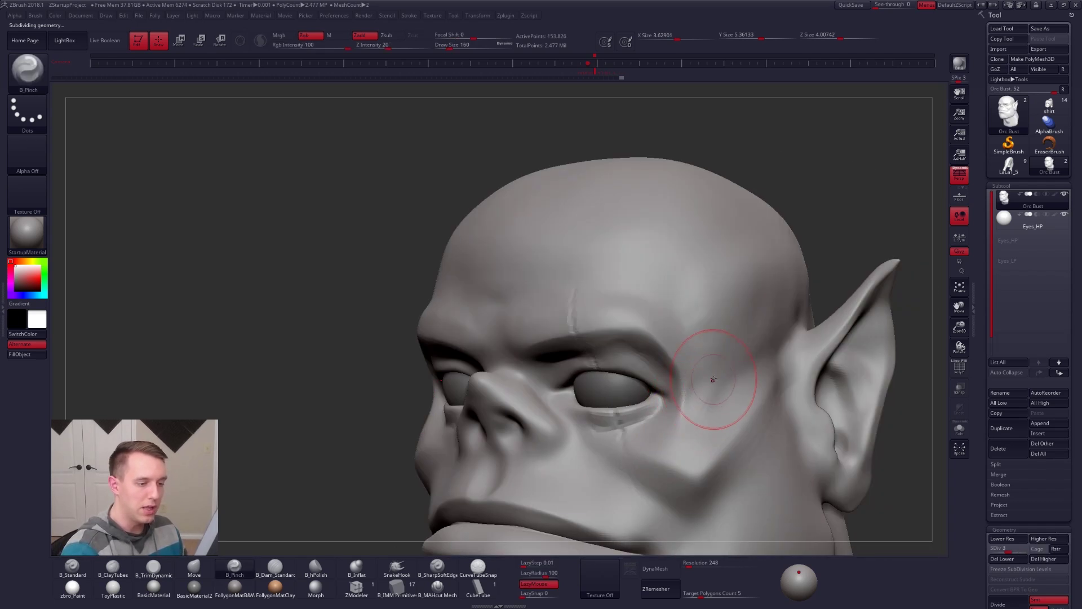
{"action": "right_click_drag", "start_coordinate": [714, 396], "coordinate": [676, 404], "text": "ctrl"}
{"action": "mouse_move", "coordinate": [676, 405]}
{"action": "right_mouse_down", "text": "alt"}
{"action": "mouse_move", "coordinate": [664, 380]}
{"action": "mouse_move", "coordinate": [683, 338]}
{"action": "mouse_move", "coordinate": [671, 328]}
{"action": "mouse_move", "coordinate": [623, 355]}
{"action": "right_mouse_up", "text": "alt"}
Isolate the bust and mask everything except the cheeks and lower eyelids, with the Move brush at subdivision level 1
{"action": "key", "text": "shift+d"}
{"action": "key", "text": "b"}
{"action": "key", "text": "m"}
{"action": "key", "text": "v"}
{"action": "key", "text": "alt+s"}
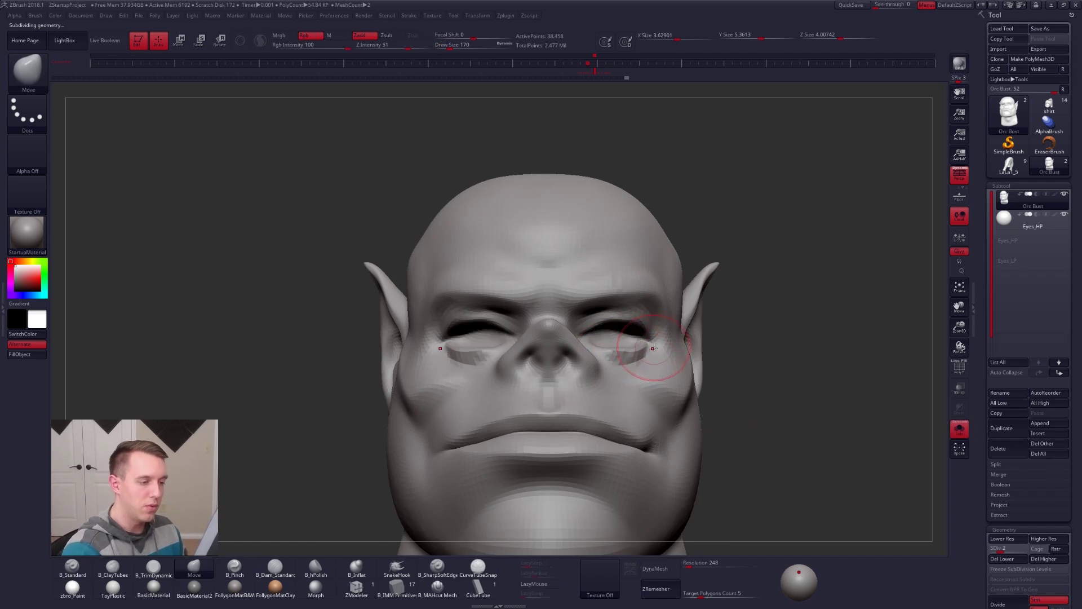
{"action": "key", "text": "ctrl"}
{"action": "left_click_drag", "start_coordinate": [579, 340], "coordinate": [680, 411], "text": "ctrl"}
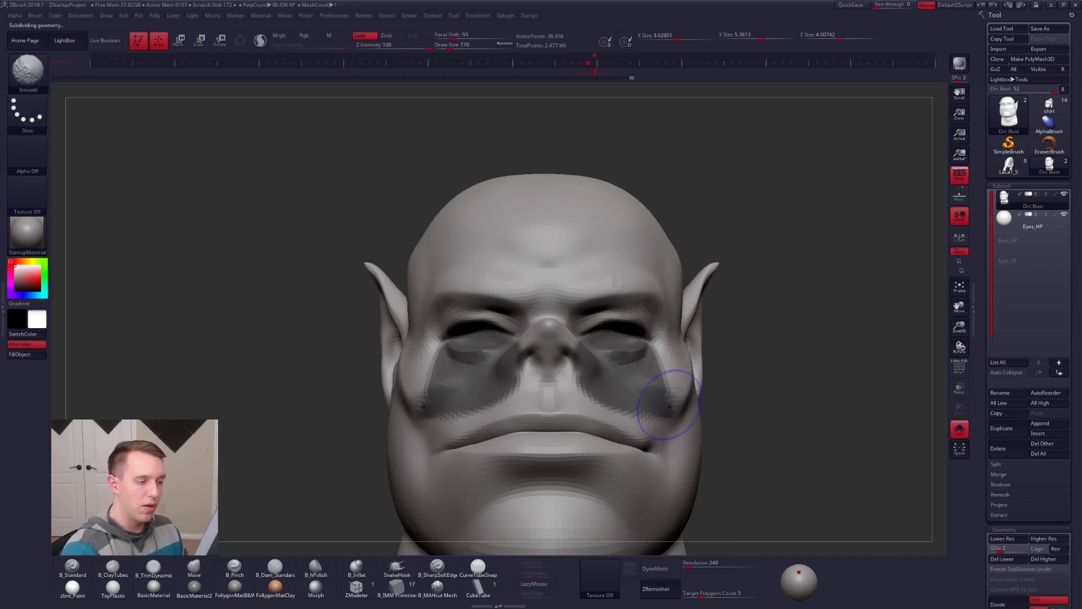
{"action": "key", "text": "shift+d"}
{"action": "left_click", "coordinate": [647, 371], "text": "ctrl"}
{"action": "left_click", "coordinate": [724, 356], "text": "ctrl"}
{"action": "left_click", "coordinate": [669, 382], "text": "ctrl"}
{"action": "right_click_drag", "start_coordinate": [669, 382], "coordinate": [647, 358]}
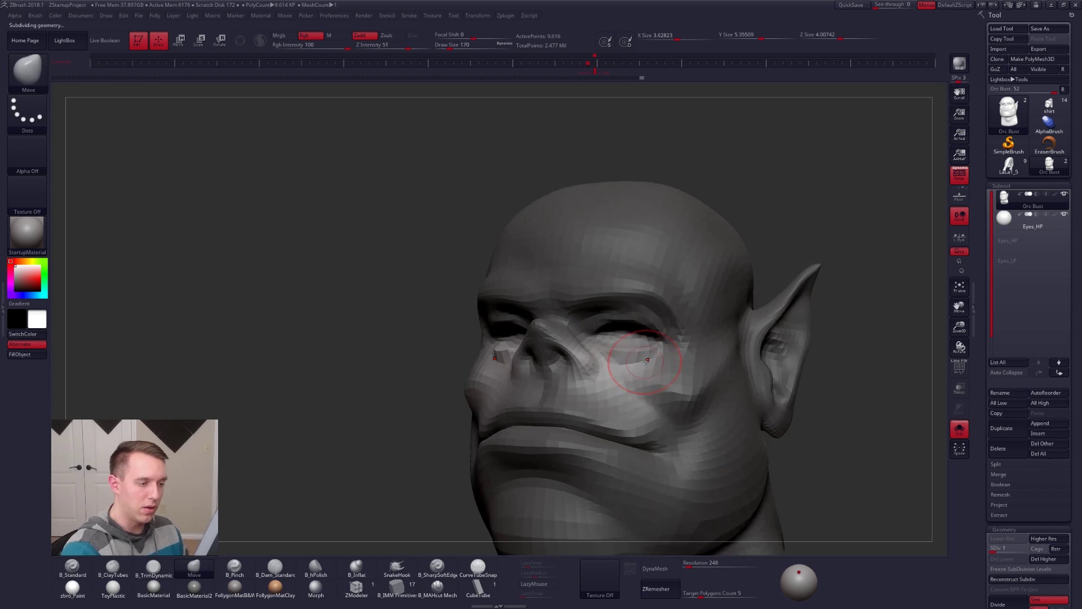
Shift the unmasked cheek below the eye with the Move brush, draw size 292, show the eyes and invert the mask
{"action": "key", "text": "s"}
{"action": "left_click_drag", "start_coordinate": [648, 359], "coordinate": [657, 356]}
{"action": "key", "text": "alt+s"}
{"action": "key", "text": "d"}
{"action": "key", "text": "d"}
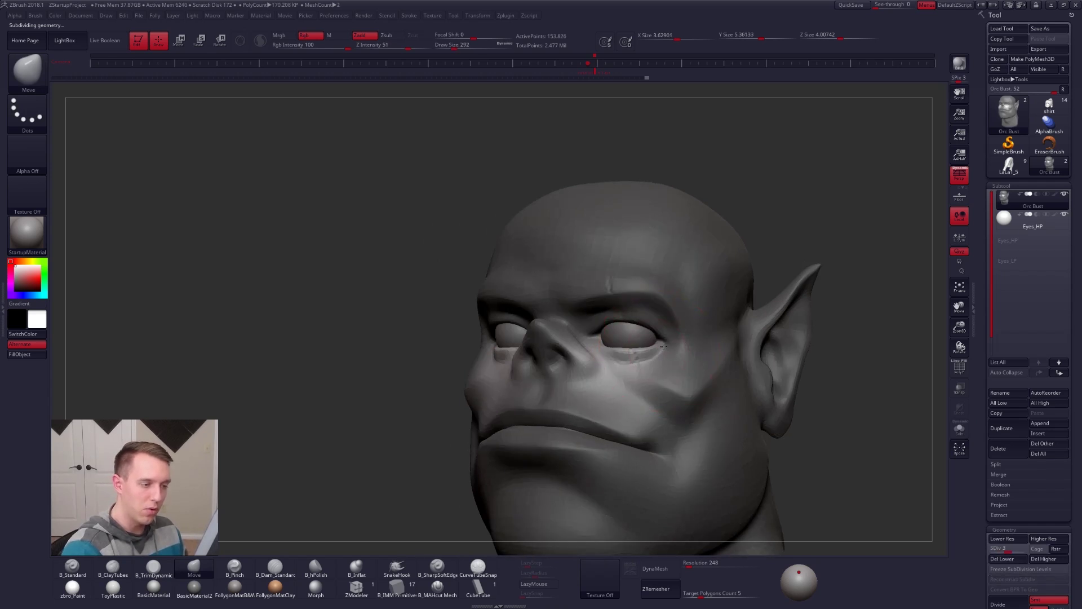
{"action": "mouse_move", "coordinate": [666, 341]}
{"action": "right_mouse_down"}
{"action": "mouse_move", "coordinate": [563, 333]}
{"action": "mouse_move", "coordinate": [842, 313]}
{"action": "right_mouse_up"}
{"action": "left_click", "coordinate": [842, 313], "text": "ctrl"}
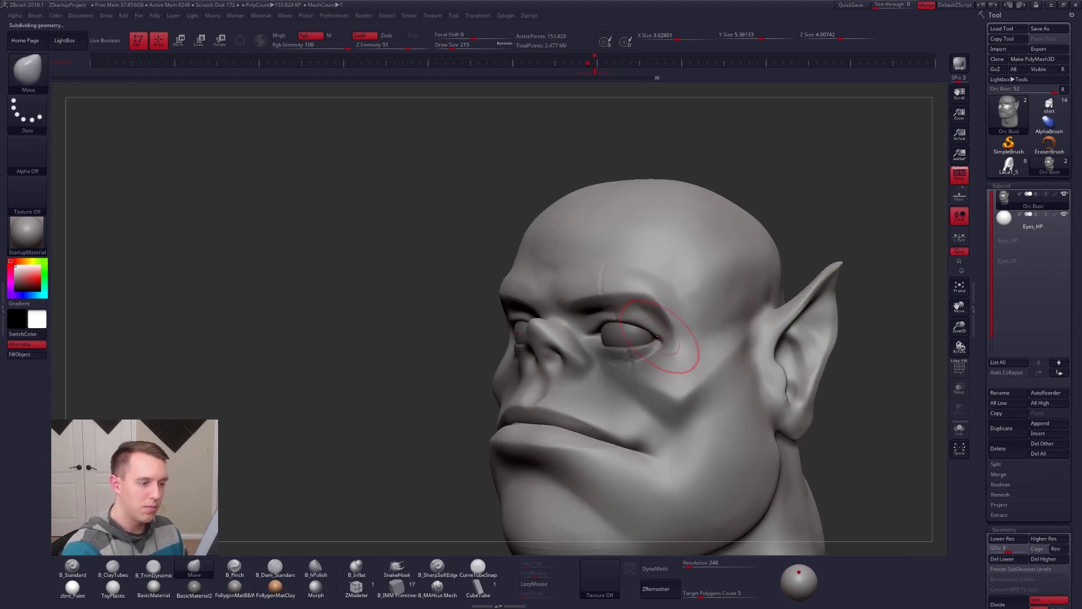
Adjust the face around the inner eye corner with the Move brush at subdivision level 3, draw size 181, swapping the mask
{"action": "right_click_drag", "start_coordinate": [660, 341], "coordinate": [789, 338]}
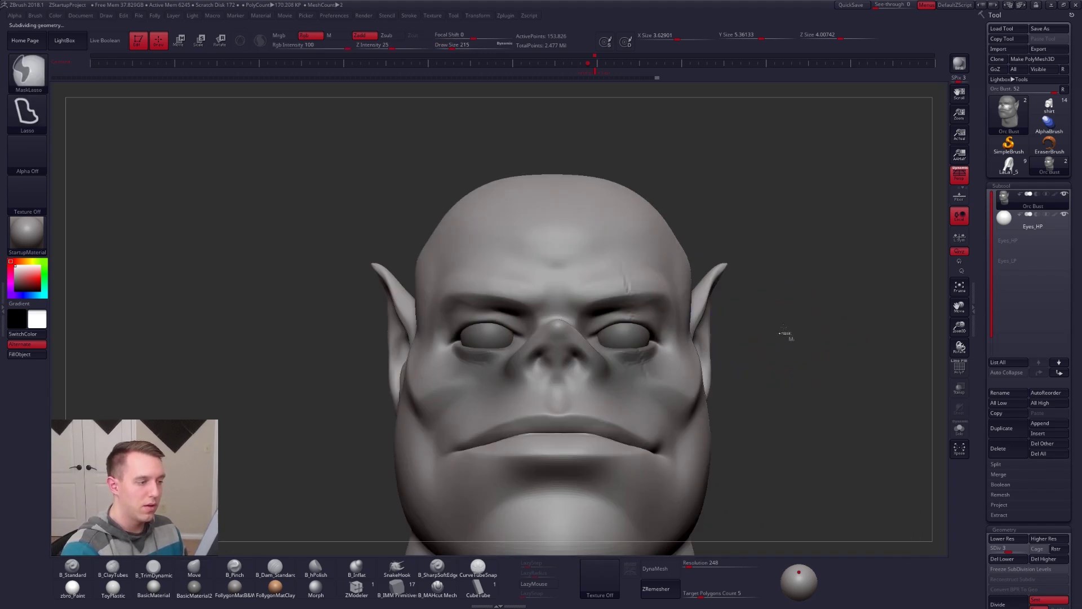
{"action": "left_click", "coordinate": [790, 338], "text": "ctrl"}
{"action": "key", "text": "space"}
{"action": "left_click_drag", "start_coordinate": [588, 388], "coordinate": [585, 389]}
{"action": "right_click_drag", "start_coordinate": [606, 350], "coordinate": [596, 349]}
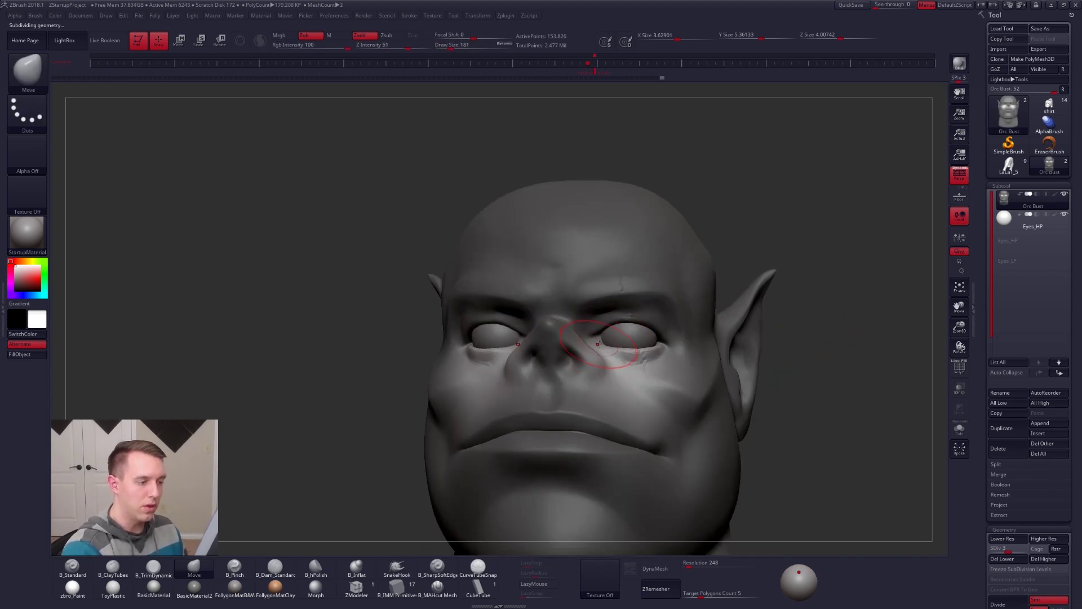
{"action": "left_click", "coordinate": [812, 360], "text": "ctrl"}
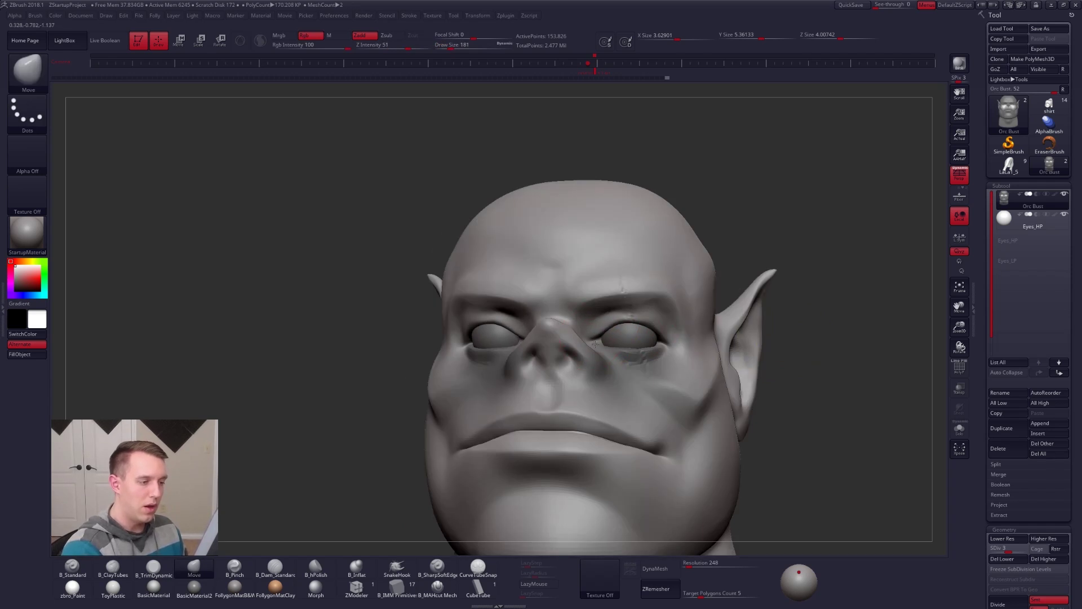
Smooth the mask transition near the inner eye corner at draw size 150 and clear the mask
{"action": "key", "text": "bracketleft"}
{"action": "right_click_drag", "start_coordinate": [593, 343], "coordinate": [601, 342], "text": "shift"}
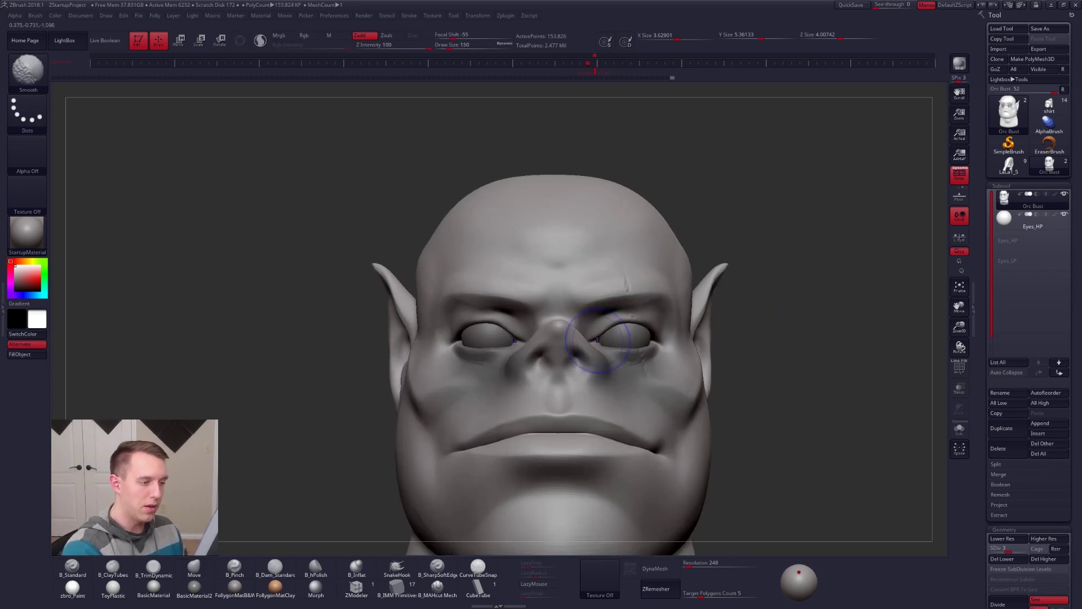
{"action": "left_click_drag", "start_coordinate": [751, 329], "coordinate": [763, 341], "text": "ctrl"}
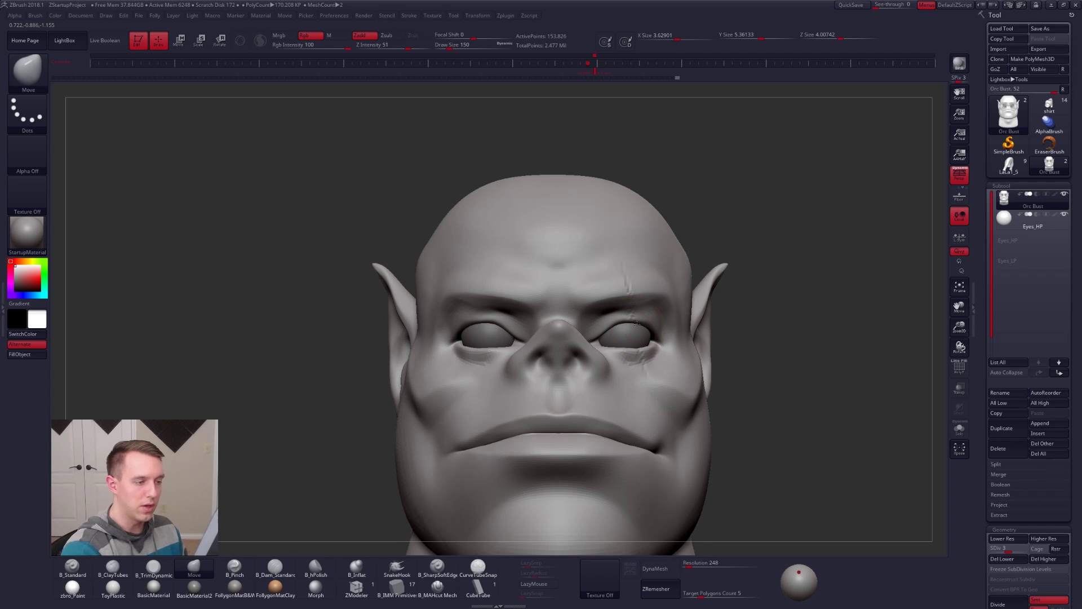
Reshape the lower eyelid and inner eye corner with the Move brush at subdivision level 1
{"action": "key", "text": "space"}
{"action": "left_click_drag", "start_coordinate": [617, 338], "coordinate": [621, 338]}
{"action": "right_click_drag", "start_coordinate": [621, 338], "coordinate": [589, 347]}
{"action": "key", "text": "shift+d"}
{"action": "key", "text": "shift+d"}
{"action": "key", "text": "space"}
{"action": "left_click_drag", "start_coordinate": [588, 348], "coordinate": [592, 348]}
{"action": "right_click_drag", "start_coordinate": [619, 351], "coordinate": [628, 354], "text": "shift"}
Refine the lower eyelid with the Move brush at draw size 160 and return to subdivision level 5
{"action": "key", "text": "space"}
{"action": "left_click_drag", "start_coordinate": [624, 353], "coordinate": [619, 354]}
{"action": "mouse_move", "coordinate": [649, 353]}
{"action": "right_mouse_down"}
{"action": "mouse_move", "coordinate": [631, 335]}
{"action": "mouse_move", "coordinate": [637, 359]}
{"action": "right_mouse_up"}
{"action": "key", "text": "d"}
{"action": "key", "text": "d"}
{"action": "key", "text": "d"}
{"action": "key", "text": "d"}
{"action": "mouse_move", "coordinate": [597, 328]}
{"action": "right_mouse_down"}
{"action": "mouse_move", "coordinate": [603, 357]}
{"action": "mouse_move", "coordinate": [602, 321]}
{"action": "right_mouse_up"}
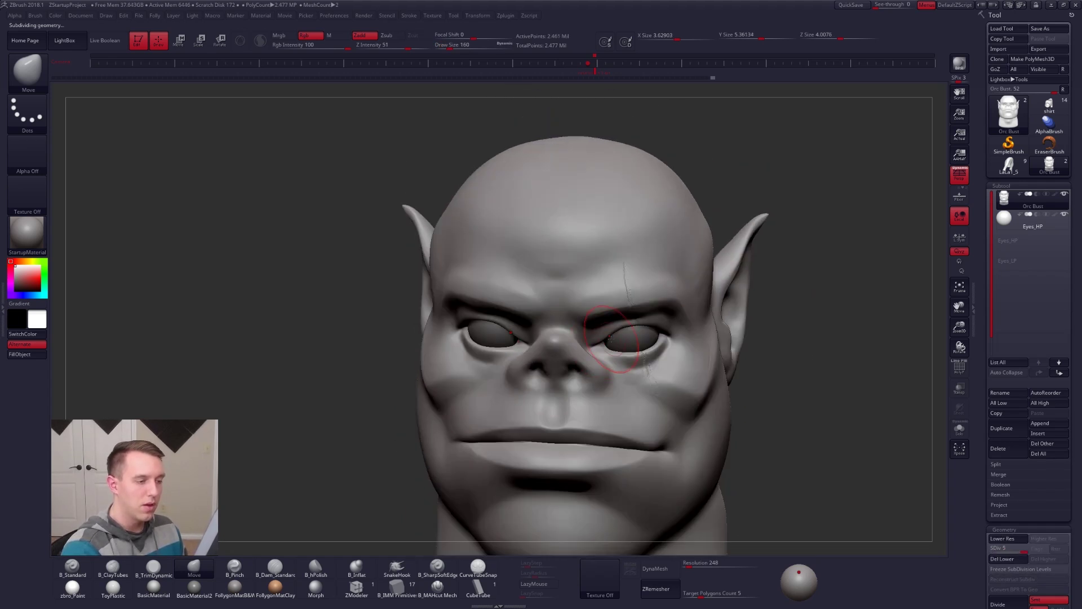
{"action": "left_click_drag", "start_coordinate": [603, 333], "coordinate": [596, 340], "text": "ctrl"}
{"action": "key", "text": "ctrl+i"}
{"action": "left_click_drag", "start_coordinate": [664, 323], "coordinate": [661, 332], "text": "ctrl+alt"}
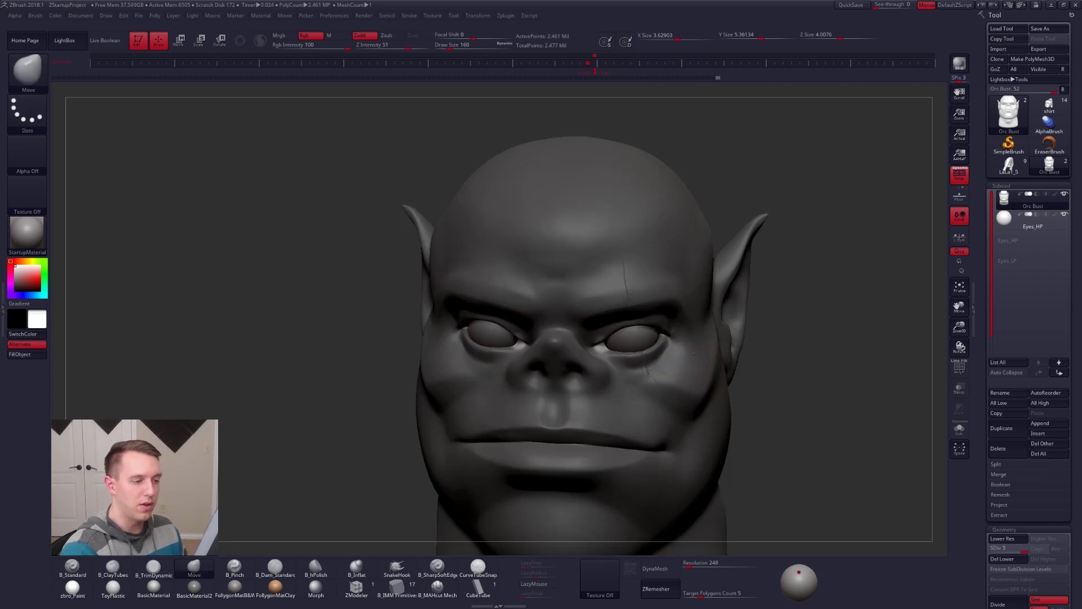
{"action": "right_click_drag", "start_coordinate": [785, 378], "coordinate": [758, 353]}
{"action": "left_click_drag", "start_coordinate": [806, 339], "coordinate": [824, 353], "text": "ctrl"}
{"action": "right_click_drag", "start_coordinate": [808, 339], "coordinate": [824, 341], "text": "shift"}
Reshape the eyelids around the eyeball with the Move brush at subdivision level 2, starting at draw size 160
{"action": "mouse_move", "coordinate": [638, 362]}
{"action": "right_mouse_down", "text": "ctrl"}
{"action": "mouse_move", "coordinate": [682, 401]}
{"action": "mouse_move", "coordinate": [665, 410]}
{"action": "mouse_move", "coordinate": [631, 392]}
{"action": "mouse_move", "coordinate": [616, 342]}
{"action": "right_mouse_up", "text": "ctrl"}
{"action": "key", "text": "shift+d"}
{"action": "key", "text": "shift+d"}
{"action": "key", "text": "shift+d"}
{"action": "key", "text": "space"}
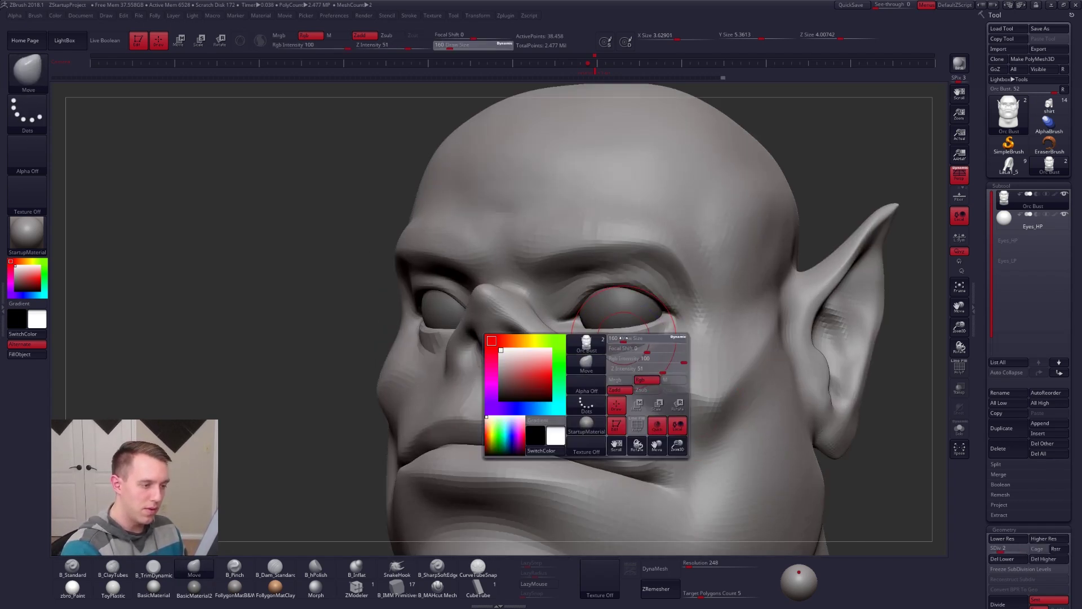
{"action": "right_click_drag", "start_coordinate": [634, 333], "coordinate": [698, 338]}
{"action": "key", "text": "space"}
{"action": "left_click_drag", "start_coordinate": [604, 314], "coordinate": [609, 314]}
Fit the front of the eyelids to the eyeball from the side with the Move brush, draw size 192, ending at subdivision level 4
{"action": "right_click_drag", "start_coordinate": [716, 338], "coordinate": [625, 337]}
{"action": "key", "text": "space"}
{"action": "left_click_drag", "start_coordinate": [614, 341], "coordinate": [621, 343]}
{"action": "right_click_drag", "start_coordinate": [619, 339], "coordinate": [619, 333]}
{"action": "key", "text": "space"}
{"action": "left_click_drag", "start_coordinate": [619, 332], "coordinate": [616, 330]}
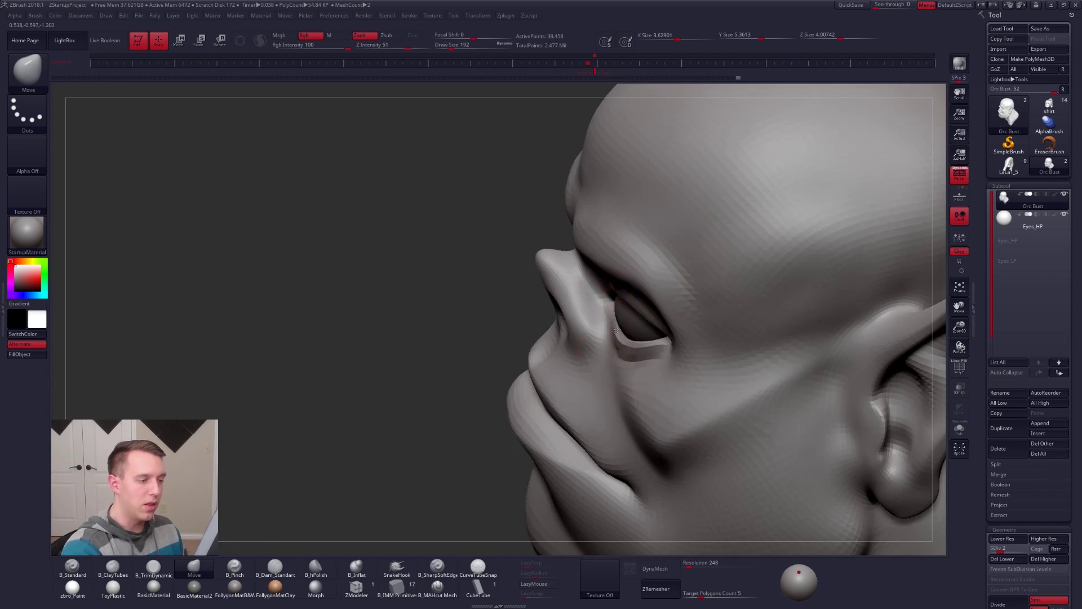
{"action": "right_click_drag", "start_coordinate": [616, 325], "coordinate": [613, 303]}
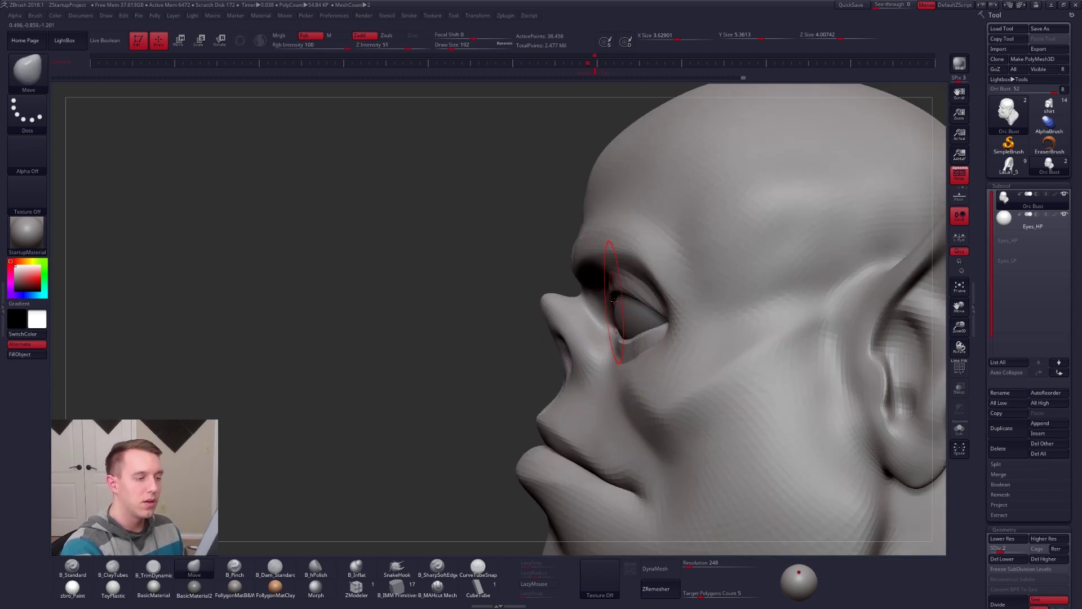
{"action": "mouse_move", "coordinate": [649, 313]}
{"action": "right_mouse_down"}
{"action": "mouse_move", "coordinate": [600, 306]}
{"action": "mouse_move", "coordinate": [627, 344]}
{"action": "mouse_move", "coordinate": [621, 387]}
{"action": "right_mouse_up"}
{"action": "key", "text": "d"}
{"action": "key", "text": "d"}
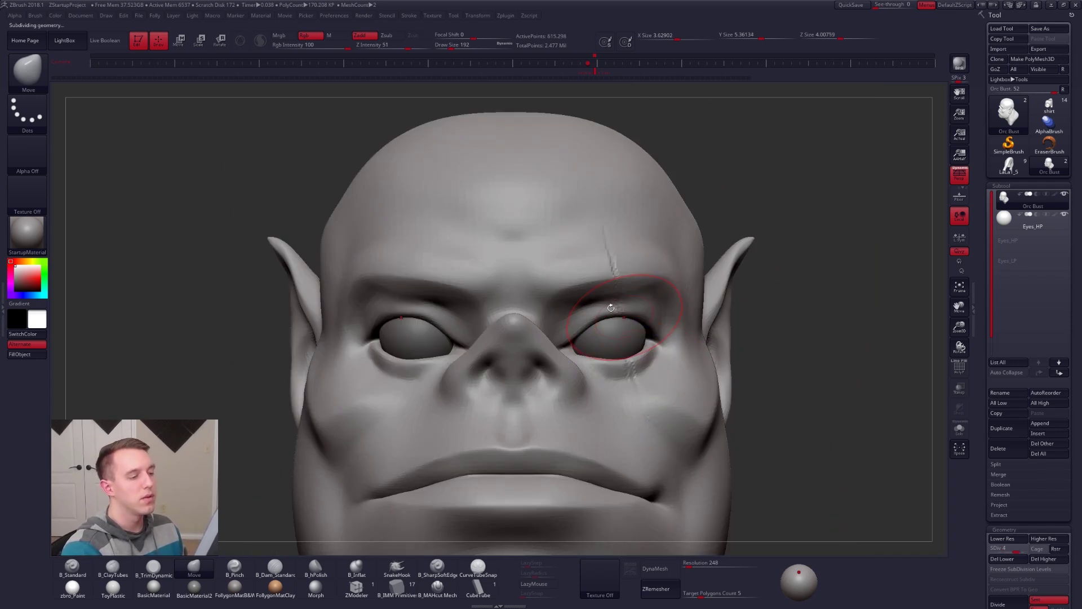
Build up and smooth the area between brow and upper eyelid with ClayTubes at draw size 140, subdivision level 2
{"action": "key", "text": "shift+d"}
{"action": "key", "text": "shift+d"}
{"action": "key", "text": "b"}
{"action": "key", "text": "c"}
{"action": "key", "text": "t"}
{"action": "right_click_drag", "start_coordinate": [610, 316], "coordinate": [549, 326]}
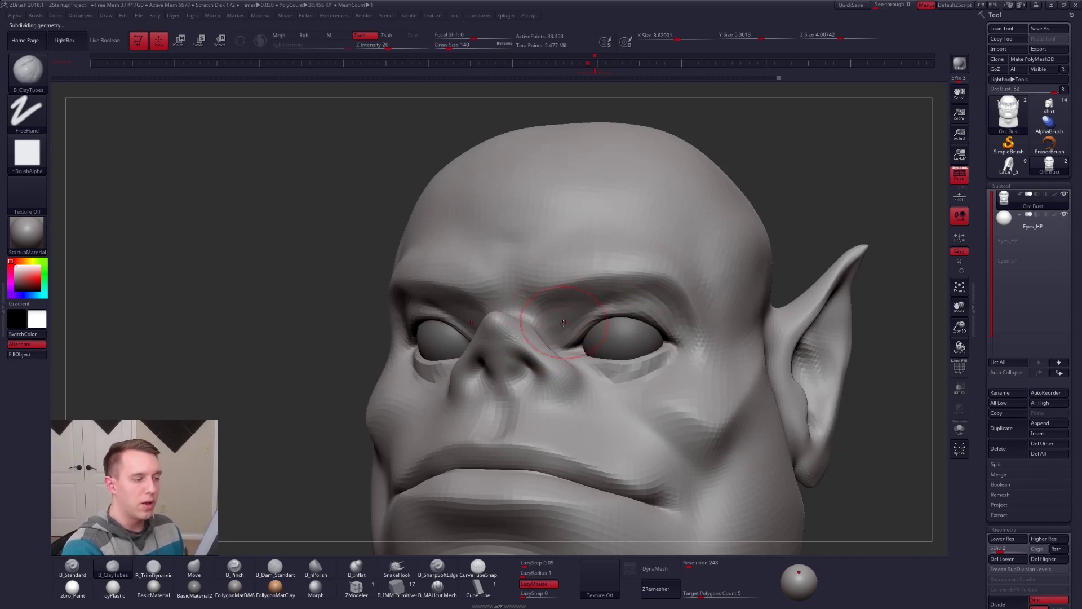
{"action": "right_click_drag", "start_coordinate": [590, 316], "coordinate": [570, 308]}
{"action": "key", "text": "shift"}
{"action": "left_click_drag", "start_coordinate": [662, 288], "coordinate": [664, 299], "text": "shift"}
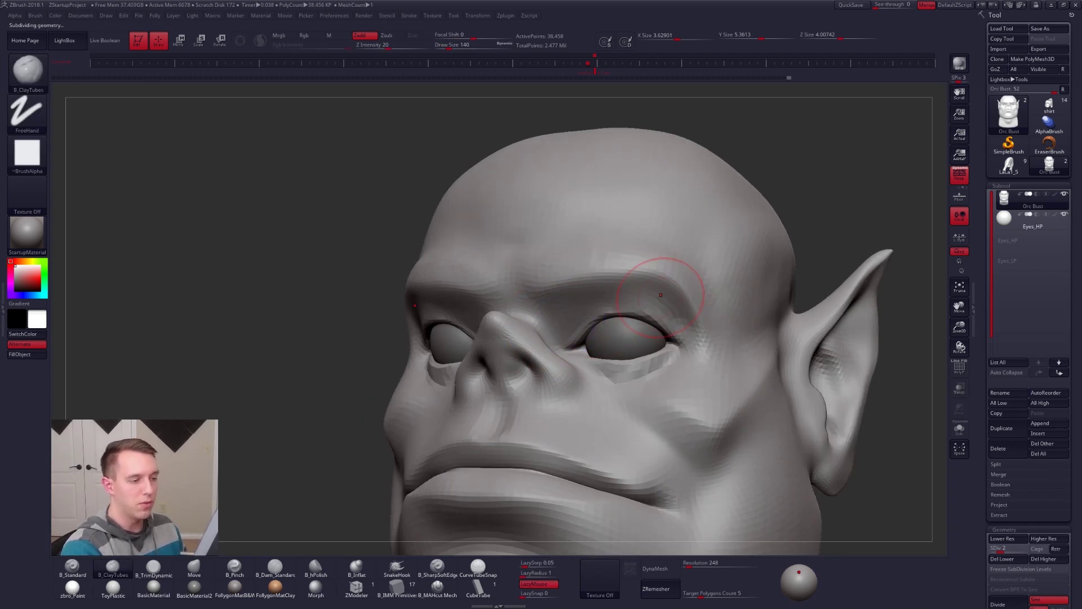
{"action": "right_click_drag", "start_coordinate": [703, 377], "coordinate": [575, 333]}
{"action": "mouse_move", "coordinate": [575, 333]}
{"action": "right_mouse_down"}
{"action": "mouse_move", "coordinate": [609, 384]}
{"action": "mouse_move", "coordinate": [574, 369]}
{"action": "mouse_move", "coordinate": [657, 361]}
{"action": "right_mouse_up"}
Try the B_MAHcut Mech brush on the face at subdivision level 5
{"action": "key", "text": "d"}
{"action": "key", "text": "d"}
{"action": "key", "text": "d"}
{"action": "left_click", "coordinate": [452, 589]}
{"action": "key", "text": "ctrl"}
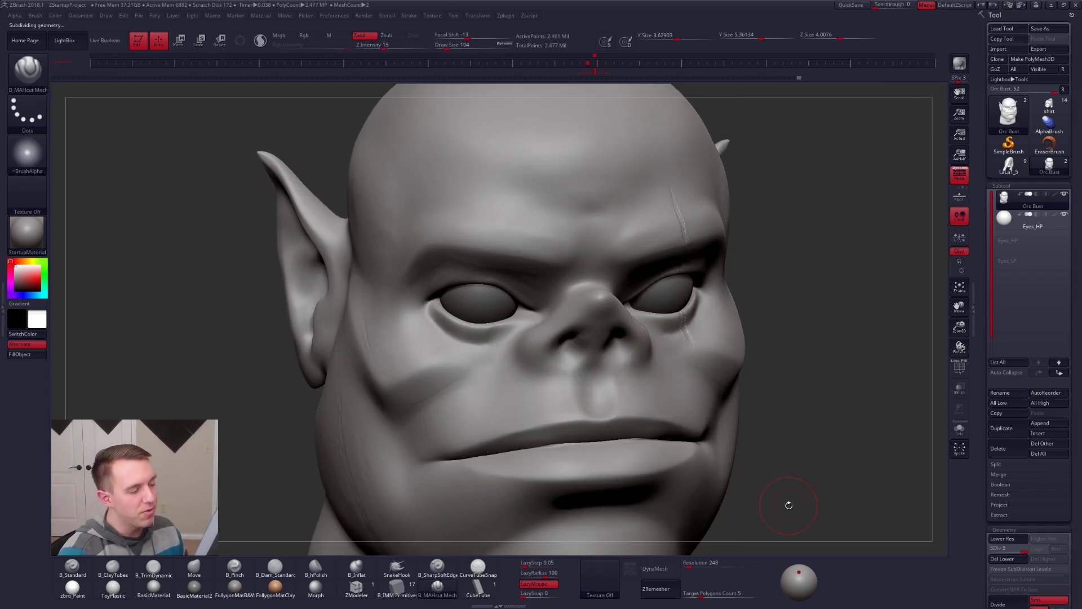
{"action": "right_click_drag", "start_coordinate": [789, 504], "coordinate": [777, 491]}
Build up the two ridges running from the nostrils toward the upper lip with ClayTubes, draw size 67, subdivision level 2
{"action": "key", "text": "shift+d"}
{"action": "key", "text": "shift+d"}
{"action": "key", "text": "shift+d"}
{"action": "right_click_drag", "start_coordinate": [633, 350], "coordinate": [630, 345]}
{"action": "key", "text": "b"}
{"action": "key", "text": "c"}
{"action": "key", "text": "t"}
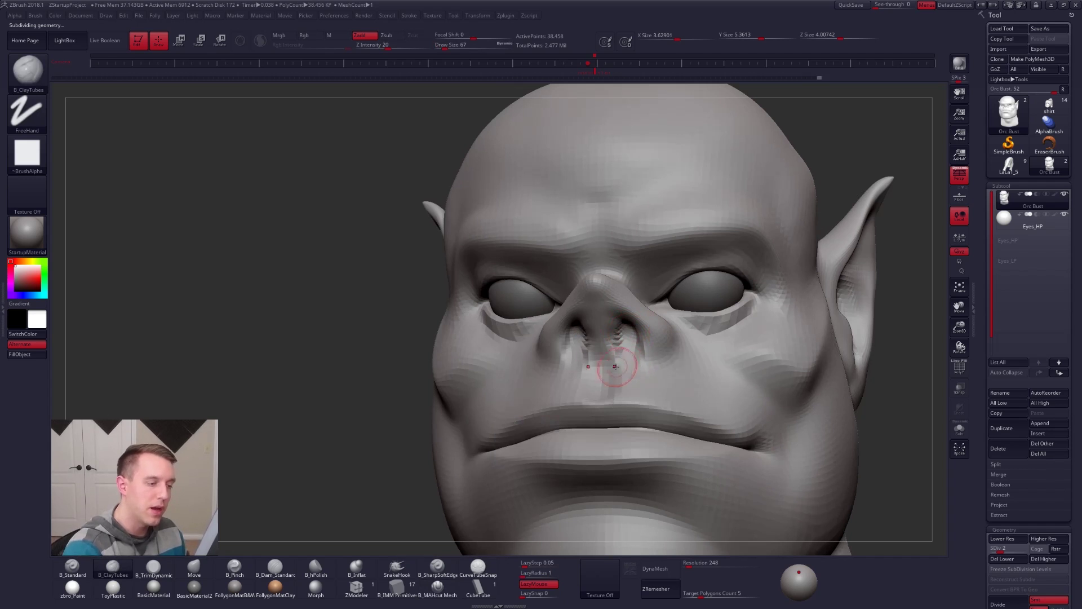
{"action": "key", "text": "ctrl"}
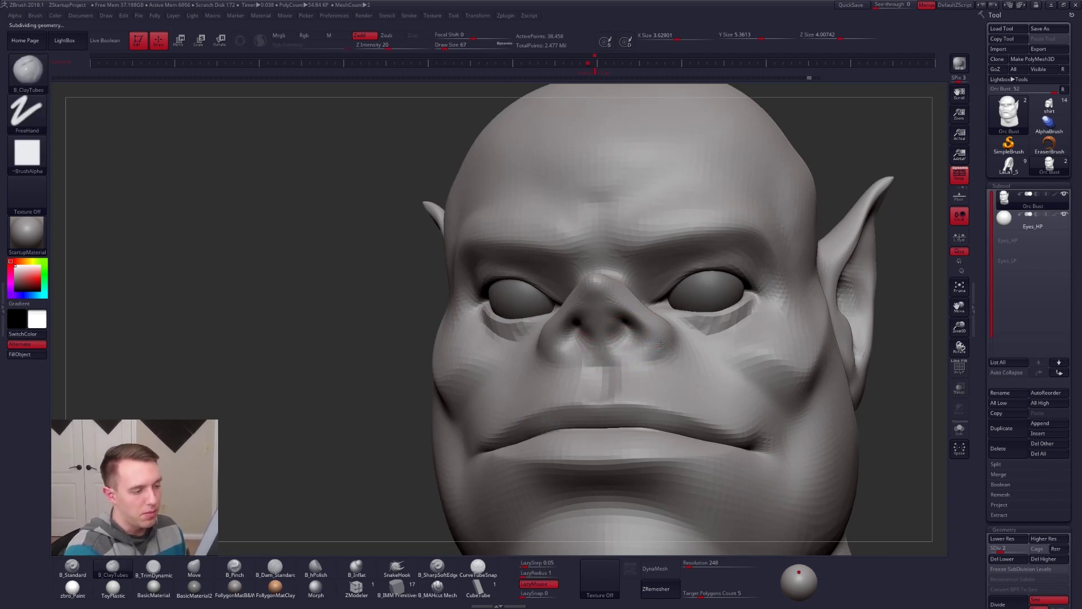
{"action": "mouse_move", "coordinate": [621, 382]}
{"action": "right_mouse_down"}
{"action": "mouse_move", "coordinate": [685, 358]}
{"action": "mouse_move", "coordinate": [631, 337]}
{"action": "right_mouse_up"}
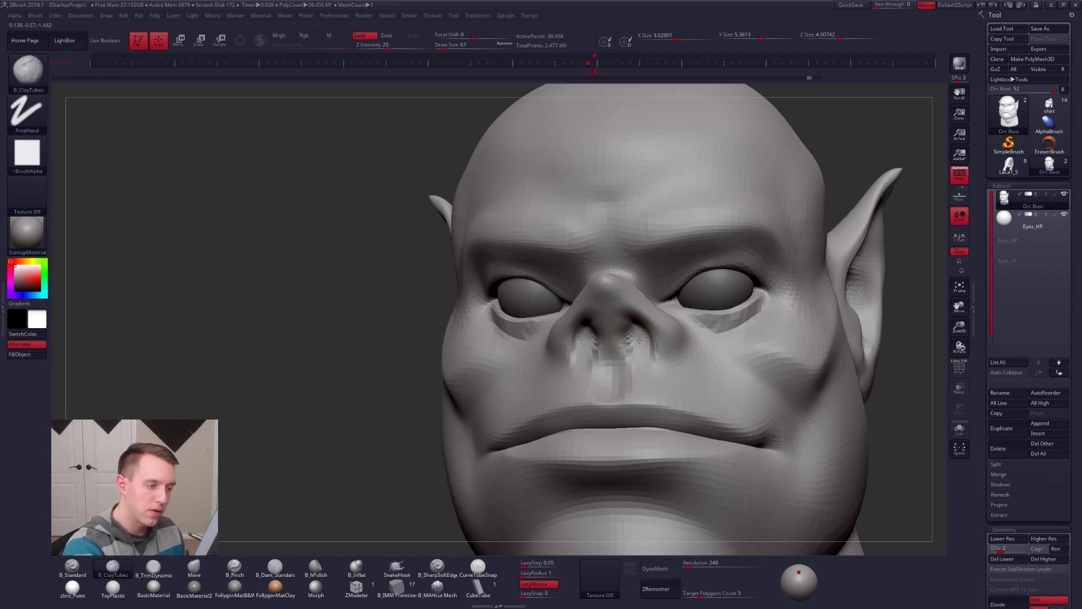
{"action": "right_click_drag", "start_coordinate": [638, 363], "coordinate": [635, 328]}
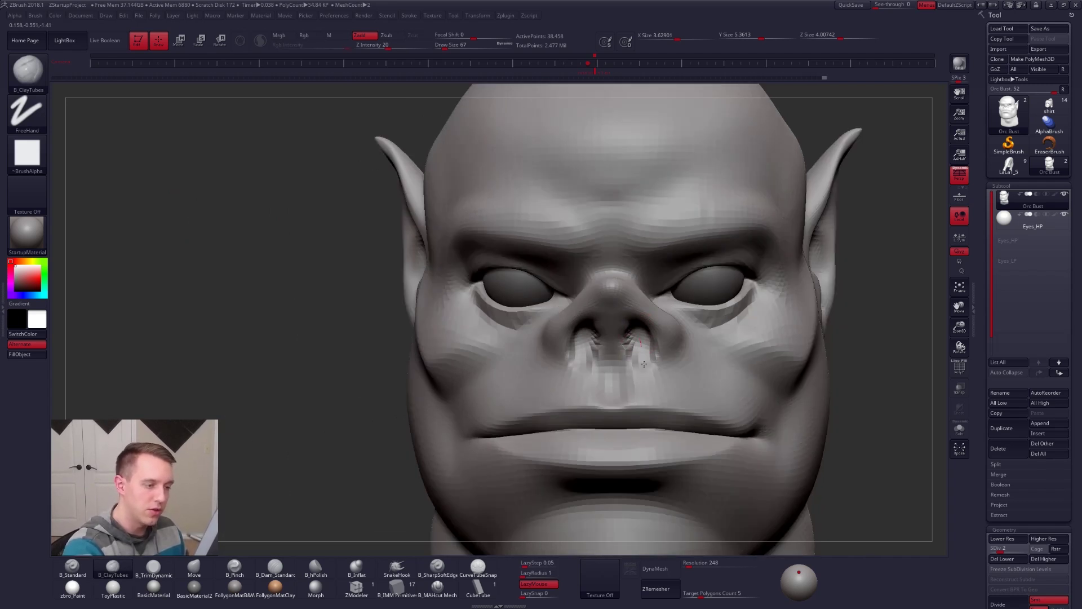
Refine and smooth the ridges under the nose with ClayTubes at subdivision level 3
{"action": "key", "text": "space"}
{"action": "left_click_drag", "start_coordinate": [644, 369], "coordinate": [642, 368]}
{"action": "left_click_drag", "start_coordinate": [645, 368], "coordinate": [643, 358]}
{"action": "key", "text": "d"}
{"action": "key", "text": "shift"}
{"action": "left_click_drag", "start_coordinate": [641, 344], "coordinate": [644, 358], "text": "shift"}
{"action": "right_click_drag", "start_coordinate": [647, 367], "coordinate": [645, 351]}
{"action": "left_click_drag", "start_coordinate": [644, 354], "coordinate": [647, 381]}
{"action": "right_click_drag", "start_coordinate": [643, 353], "coordinate": [624, 346]}
{"action": "left_click_drag", "start_coordinate": [623, 355], "coordinate": [623, 331]}
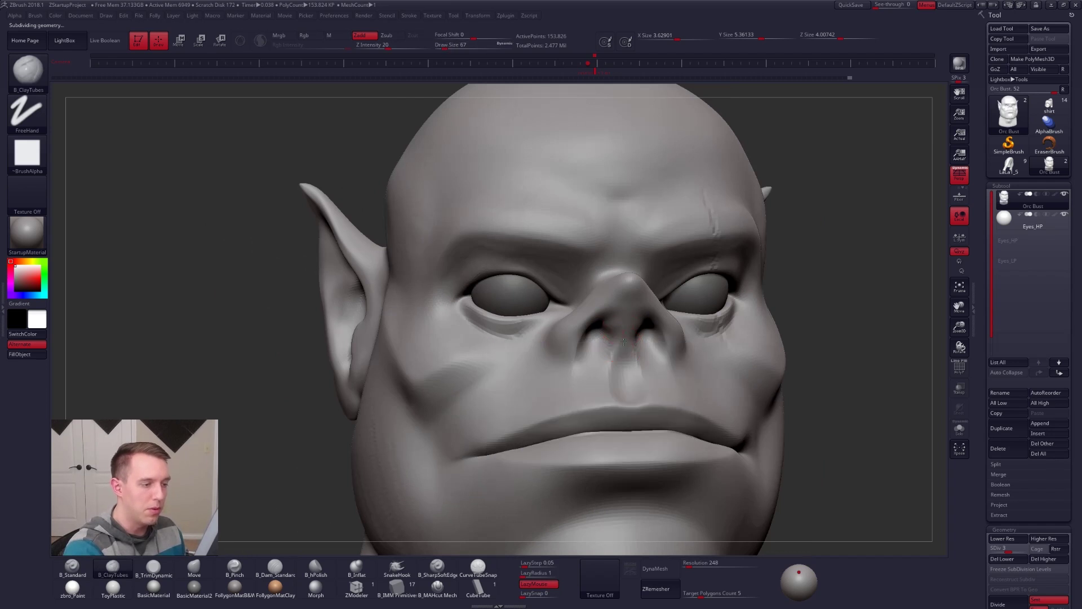
{"action": "right_click_drag", "start_coordinate": [642, 395], "coordinate": [631, 388]}
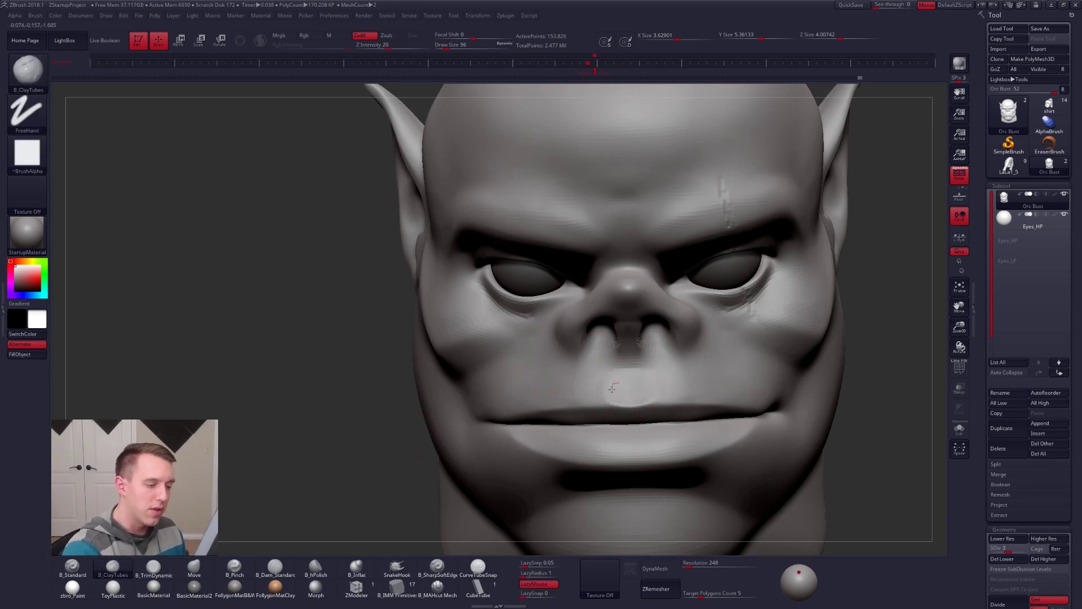
Sharpen the philtrum and nostril base with the Pinch brush at draw size 96, and smooth the area above the upper lip
{"action": "key", "text": "shift"}
{"action": "right_click_drag", "start_coordinate": [661, 385], "coordinate": [622, 391]}
{"action": "key", "text": "5"}
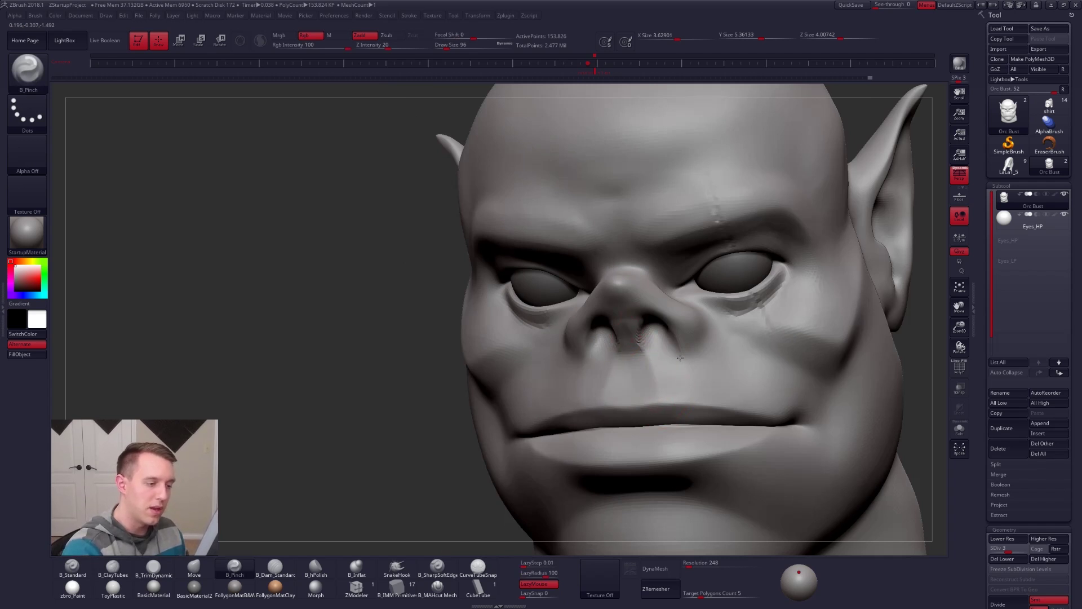
{"action": "right_click_drag", "start_coordinate": [680, 358], "coordinate": [741, 360]}
{"action": "key", "text": "4"}
{"action": "right_click_drag", "start_coordinate": [601, 387], "coordinate": [569, 383]}
{"action": "left_click_drag", "start_coordinate": [592, 379], "coordinate": [580, 390], "text": "shift"}
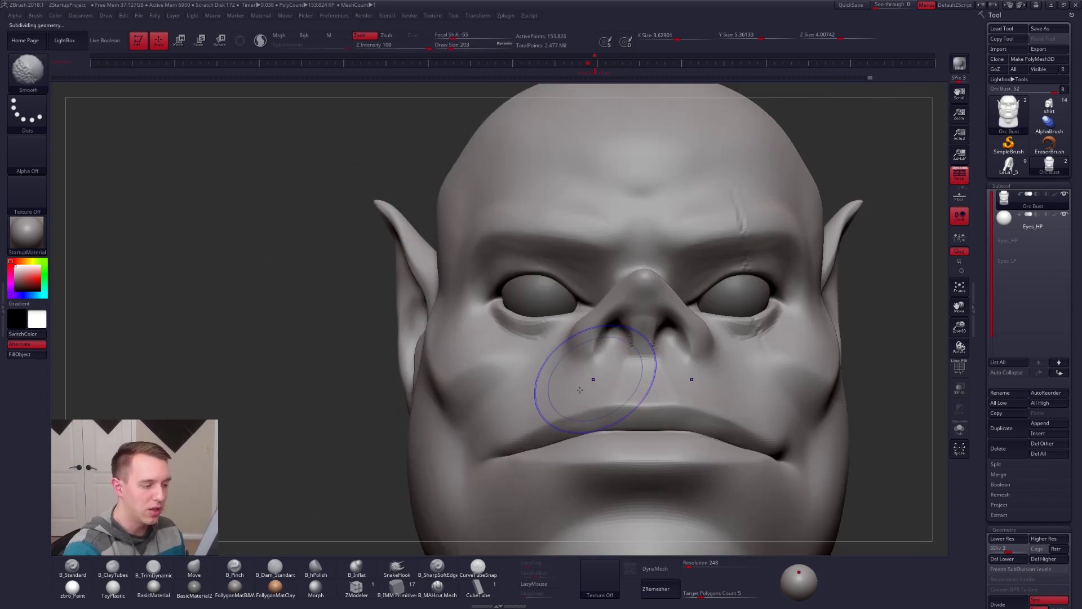
{"action": "key", "text": "shift+d"}
{"action": "key", "text": "shift+d"}
{"action": "mouse_move", "coordinate": [567, 393]}
{"action": "right_mouse_down"}
{"action": "mouse_move", "coordinate": [607, 393]}
{"action": "mouse_move", "coordinate": [606, 377]}
{"action": "right_mouse_up"}
Sharpen the edge of the upper lip with the Pinch brush at subdivision level 5
{"action": "key", "text": "d"}
{"action": "key", "text": "d"}
{"action": "key", "text": "d"}
{"action": "key", "text": "d"}
{"action": "key", "text": "space"}
{"action": "left_click_drag", "start_coordinate": [646, 383], "coordinate": [642, 383]}
{"action": "mouse_move", "coordinate": [526, 439]}
{"action": "right_mouse_down"}
{"action": "mouse_move", "coordinate": [569, 439]}
{"action": "mouse_move", "coordinate": [536, 445]}
{"action": "right_mouse_up"}
{"action": "key", "text": "space"}
{"action": "left_click_drag", "start_coordinate": [539, 445], "coordinate": [529, 445]}
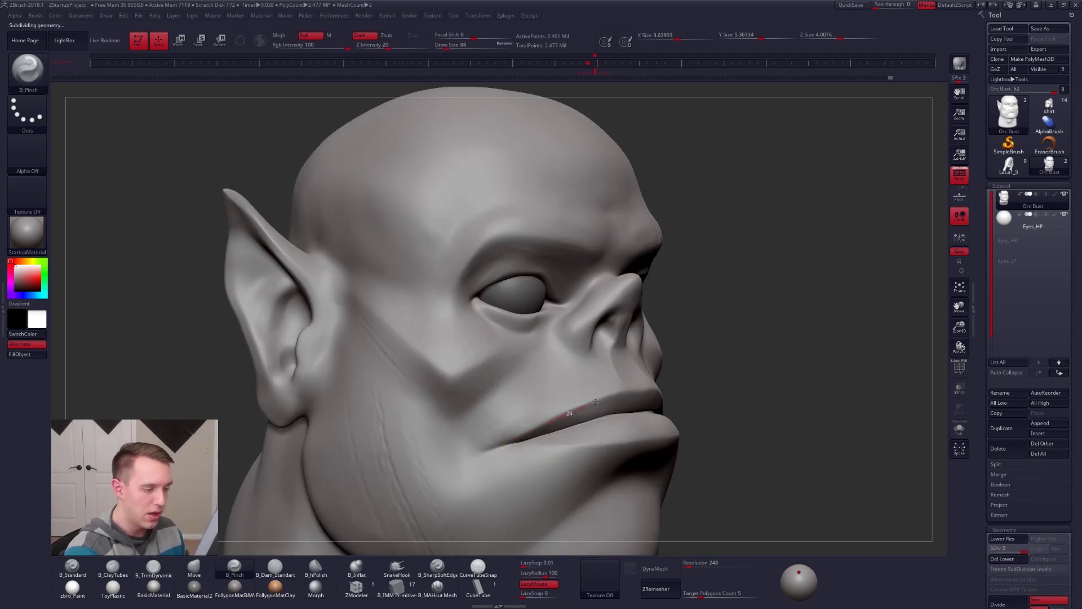
{"action": "right_click_drag", "start_coordinate": [581, 407], "coordinate": [598, 393], "text": "shift"}
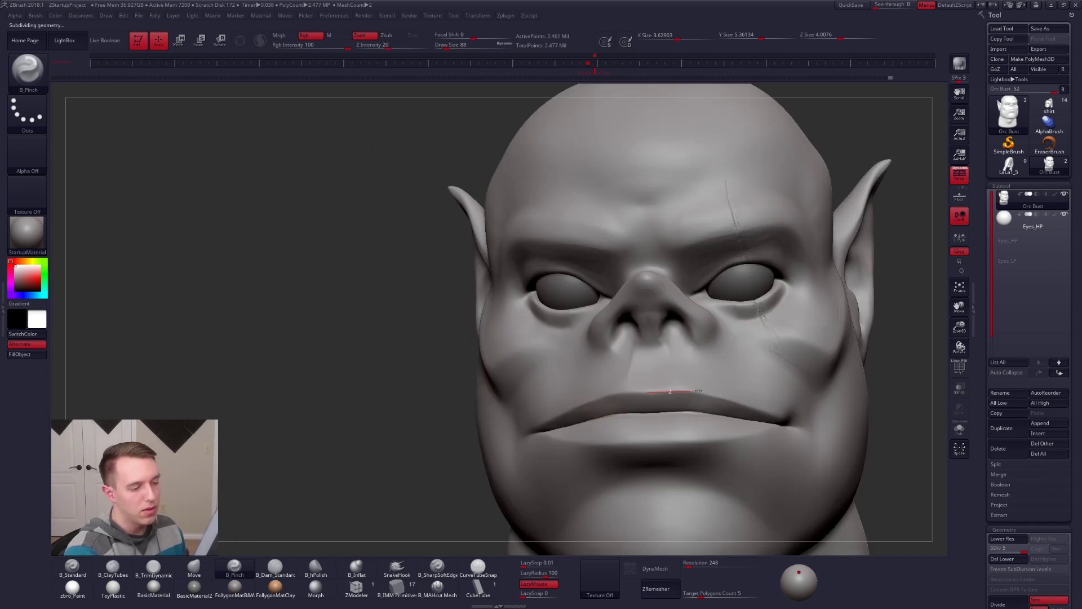
{"action": "right_click_drag", "start_coordinate": [689, 399], "coordinate": [733, 423]}
Tighten the mouth corner with the Pinch brush at draw size 121 on a lower subdivision level and return to level 5
{"action": "right_click_drag", "start_coordinate": [797, 449], "coordinate": [778, 445]}
{"action": "key", "text": "shift+d"}
{"action": "key", "text": "shift+d"}
{"action": "key", "text": "shift+d"}
{"action": "left_click_drag", "start_coordinate": [787, 441], "coordinate": [790, 427]}
{"action": "key", "text": "d"}
{"action": "key", "text": "d"}
{"action": "key", "text": "d"}
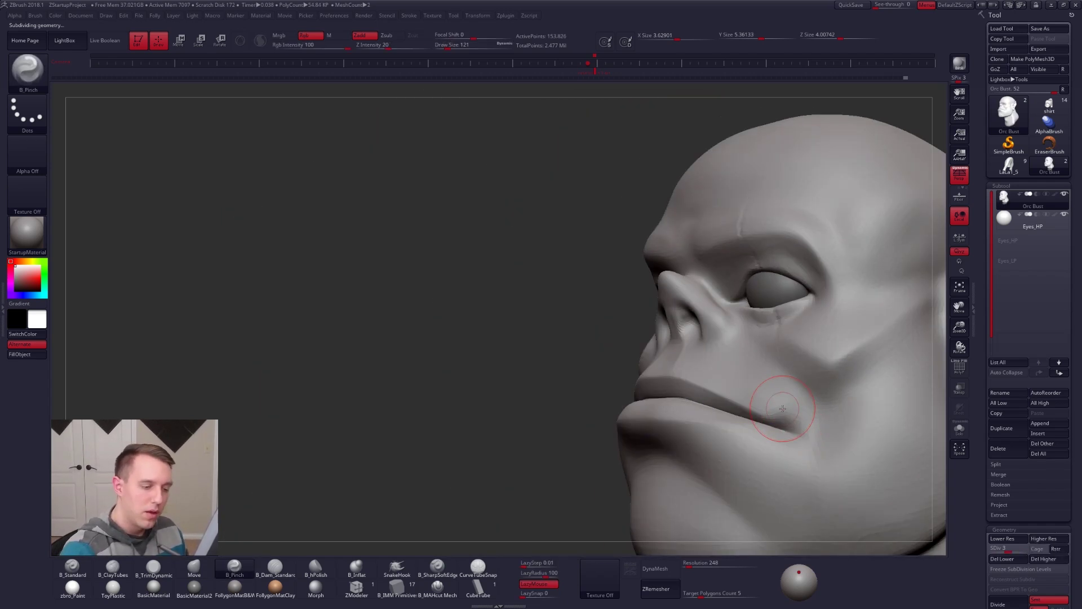
Flatten the area around the mouth corner with TrimDynamic at draw size 121 and smooth it
{"action": "key", "text": "b"}
{"action": "key", "text": "t"}
{"action": "key", "text": "d"}
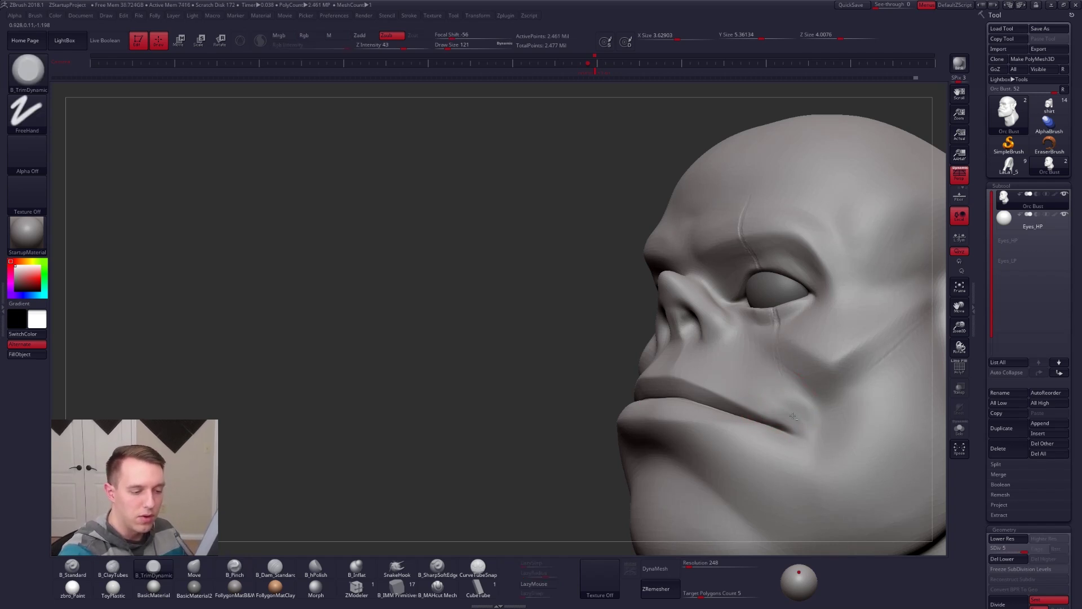
{"action": "key", "text": "shift"}
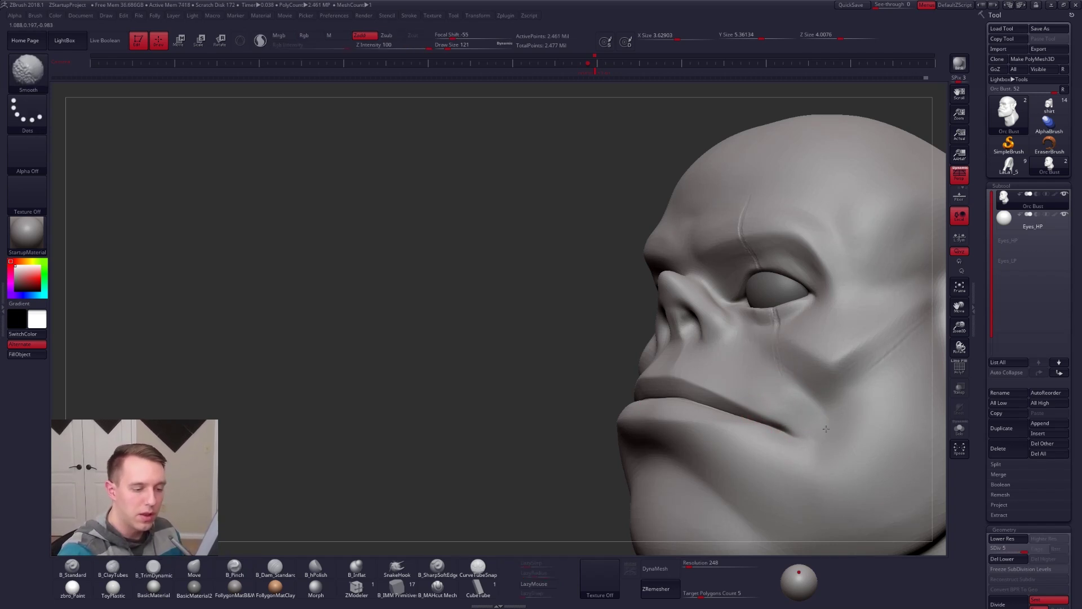
{"action": "mouse_move", "coordinate": [785, 415]}
{"action": "right_mouse_down"}
{"action": "mouse_move", "coordinate": [779, 374]}
{"action": "mouse_move", "coordinate": [640, 409]}
{"action": "right_mouse_up"}
Build up the columella between the nostrils with ClayTubes and smooth it at subdivision level 4
{"action": "key", "text": "b"}
{"action": "key", "text": "c"}
{"action": "key", "text": "t"}
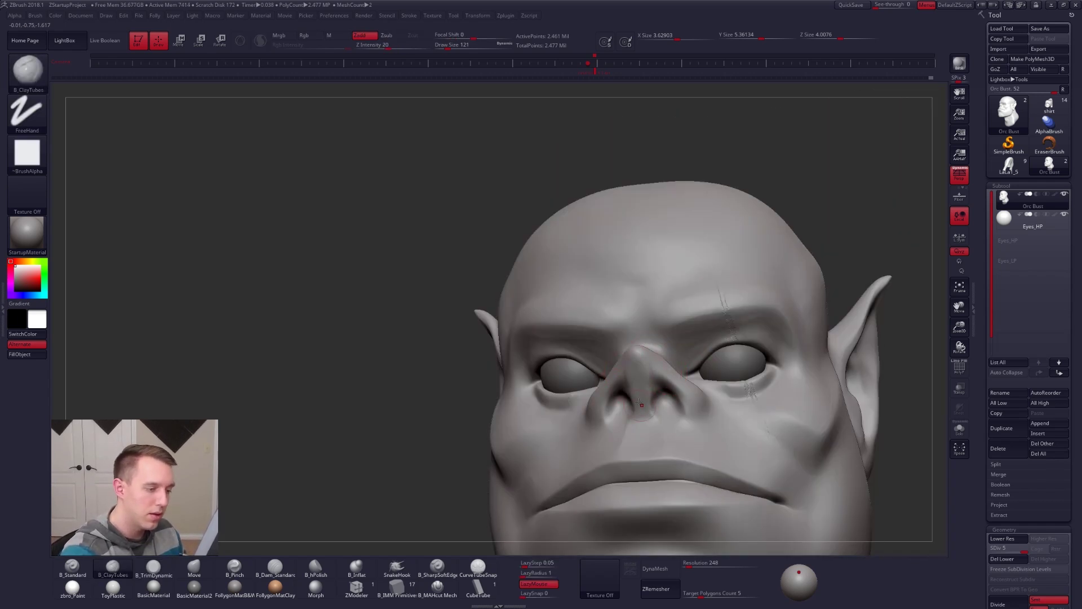
{"action": "right_click_drag", "start_coordinate": [637, 369], "coordinate": [642, 394]}
{"action": "key", "text": "shift"}
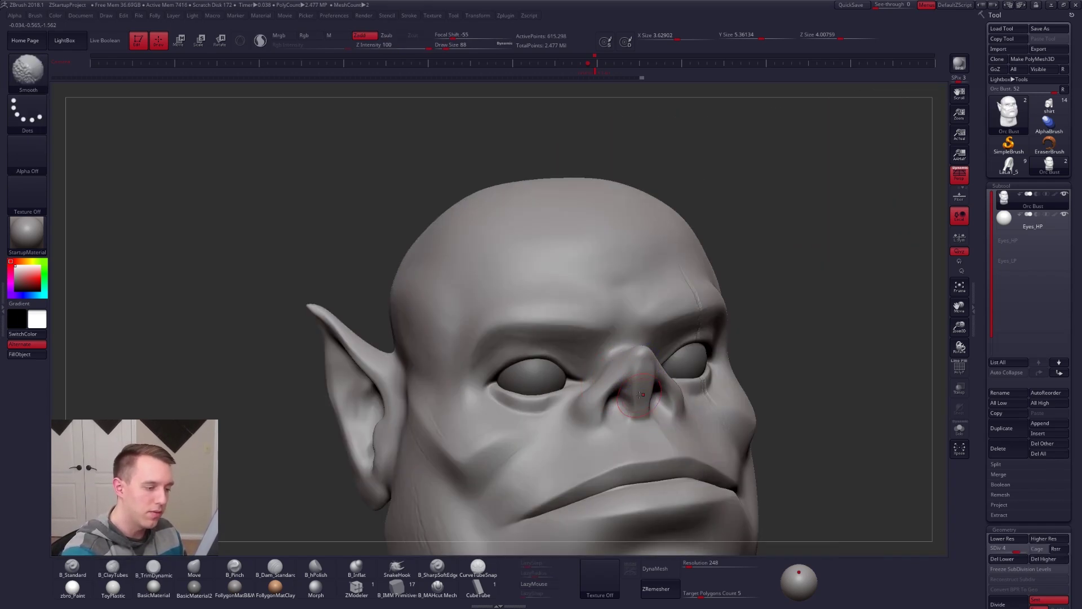
{"action": "key", "text": "shift+f"}
{"action": "key", "text": "shift+f"}
{"action": "mouse_move", "coordinate": [673, 373]}
{"action": "right_mouse_down"}
{"action": "mouse_move", "coordinate": [639, 383]}
{"action": "mouse_move", "coordinate": [641, 406]}
{"action": "right_mouse_up"}
{"action": "key", "text": "shift"}
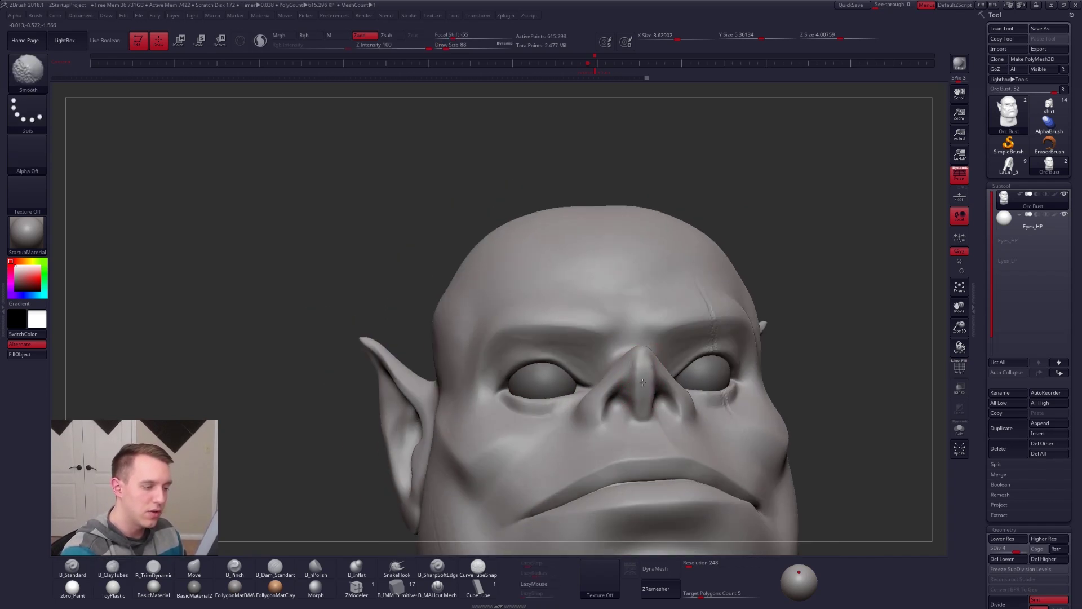
{"action": "mouse_move", "coordinate": [642, 406]}
{"action": "right_mouse_down"}
{"action": "mouse_move", "coordinate": [636, 417]}
{"action": "mouse_move", "coordinate": [687, 430]}
{"action": "right_mouse_up"}
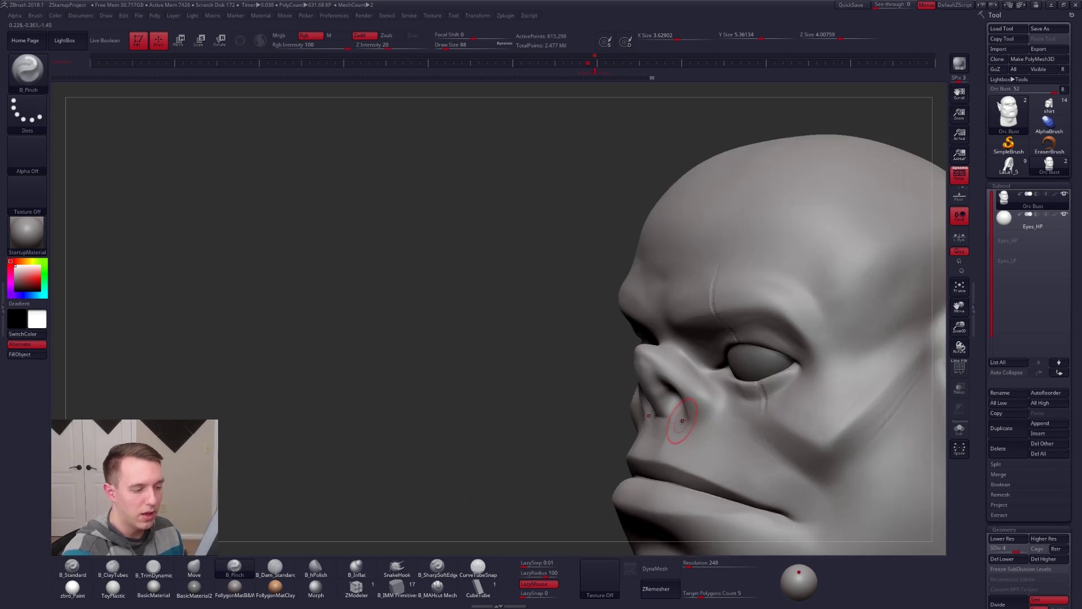
Pinch the nostril wing and reshape the nose with the Move brush at subdivision level 4
{"action": "mouse_move", "coordinate": [704, 422]}
{"action": "right_mouse_down"}
{"action": "mouse_move", "coordinate": [718, 389]}
{"action": "mouse_move", "coordinate": [716, 401]}
{"action": "right_mouse_up"}
{"action": "mouse_move", "coordinate": [637, 403]}
{"action": "right_mouse_down"}
{"action": "mouse_move", "coordinate": [670, 414]}
{"action": "mouse_move", "coordinate": [616, 410]}
{"action": "right_mouse_up"}
{"action": "key", "text": "b"}
{"action": "key", "text": "m"}
{"action": "key", "text": "v"}
{"action": "key", "text": "space"}
{"action": "key", "text": "space"}
Build up the side of the nose with ClayTubes at draw size 113, flatten it with TrimDynamic, and smooth it at subdivision level 3
{"action": "key", "text": "b"}
{"action": "key", "text": "c"}
{"action": "key", "text": "t"}
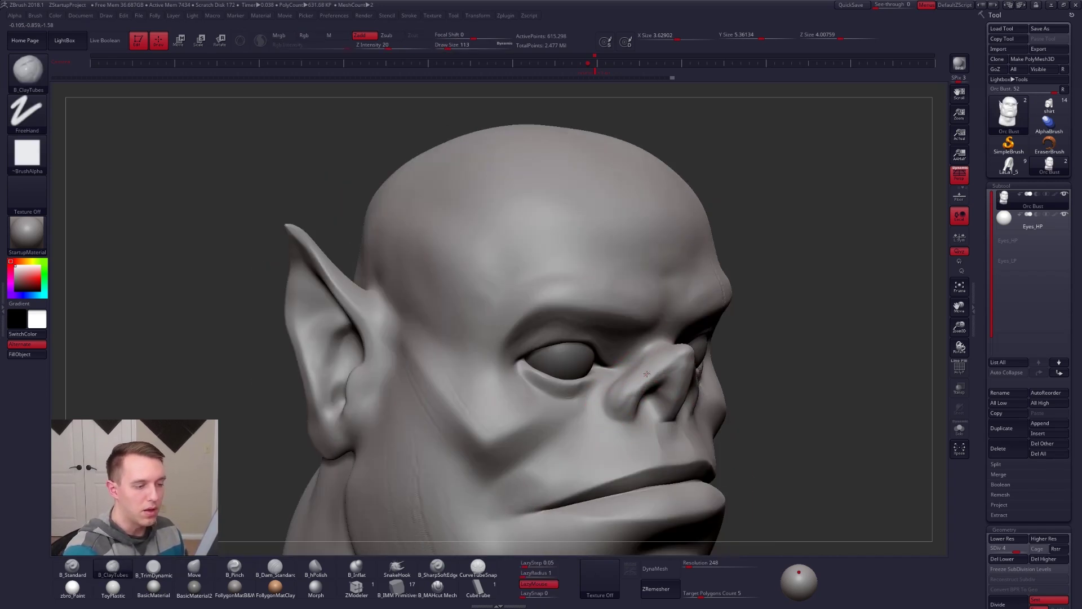
{"action": "key", "text": "b"}
{"action": "key", "text": "t"}
{"action": "key", "text": "d"}
{"action": "key", "text": "shift+d"}
{"action": "key", "text": "shift+d"}
{"action": "key", "text": "d"}
{"action": "left_click_drag", "start_coordinate": [663, 360], "coordinate": [676, 367], "text": "shift"}
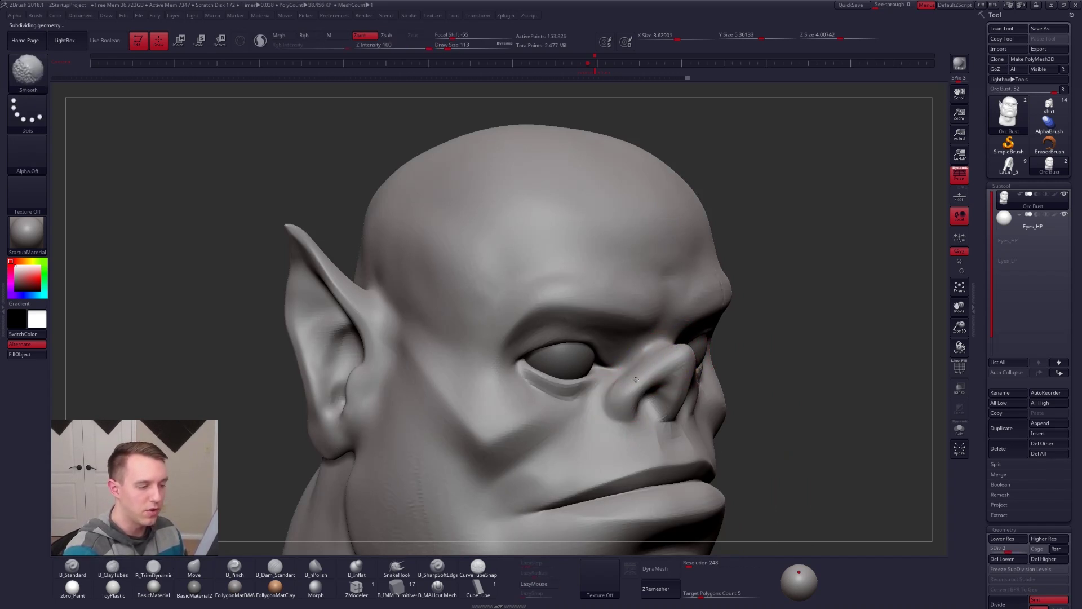
{"action": "mouse_move", "coordinate": [682, 361]}
{"action": "right_mouse_down", "text": "shift"}
{"action": "mouse_move", "coordinate": [688, 384]}
{"action": "mouse_move", "coordinate": [631, 414]}
{"action": "mouse_move", "coordinate": [645, 420]}
{"action": "right_mouse_up", "text": "shift"}
Sharpen the nose tip, columella and nostril edges with the Pinch brush at draw size 74, subdivision level 5
{"action": "key", "text": "d"}
{"action": "key", "text": "d"}
{"action": "right_click_drag", "start_coordinate": [646, 419], "coordinate": [631, 451], "text": "ctrl"}
{"action": "key", "text": "b"}
{"action": "key", "text": "p"}
{"action": "key", "text": "i"}
{"action": "key", "text": "space"}
{"action": "left_click_drag", "start_coordinate": [623, 443], "coordinate": [624, 403]}
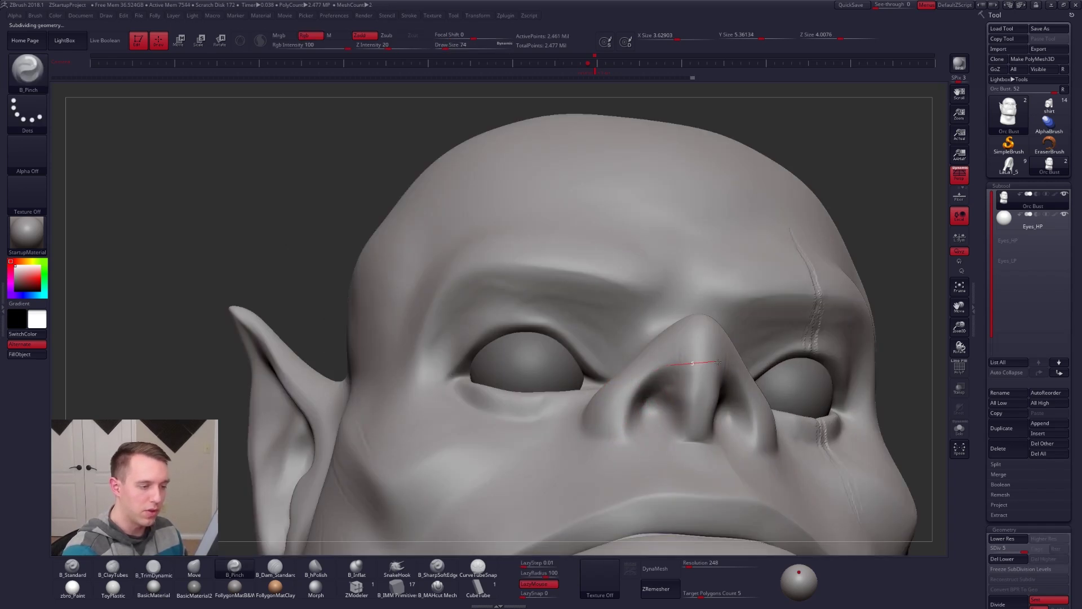
{"action": "left_click_drag", "start_coordinate": [682, 461], "coordinate": [680, 471]}
{"action": "right_click_drag", "start_coordinate": [665, 451], "coordinate": [688, 442]}
{"action": "left_click_drag", "start_coordinate": [689, 436], "coordinate": [693, 422]}
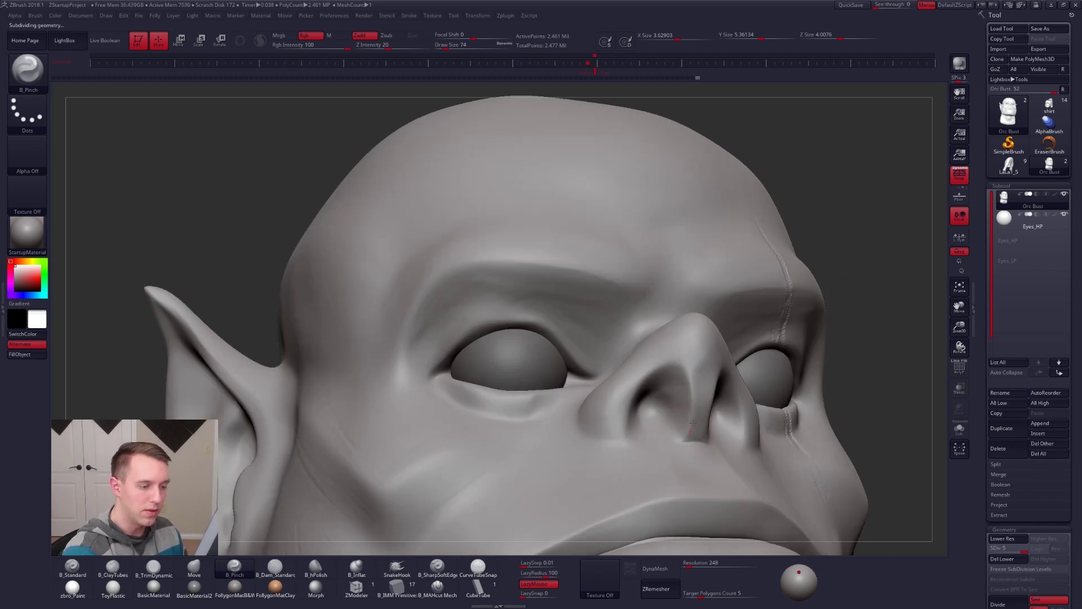
Adjust the nose shape with the Move brush and pinch the forms along its side at draw size 74
{"action": "mouse_move", "coordinate": [678, 363]}
{"action": "right_mouse_down"}
{"action": "mouse_move", "coordinate": [744, 360]}
{"action": "mouse_move", "coordinate": [753, 392]}
{"action": "mouse_move", "coordinate": [853, 392]}
{"action": "mouse_move", "coordinate": [774, 363]}
{"action": "mouse_move", "coordinate": [693, 415]}
{"action": "mouse_move", "coordinate": [657, 385]}
{"action": "mouse_move", "coordinate": [654, 394]}
{"action": "right_mouse_up"}
{"action": "key", "text": "b"}
{"action": "key", "text": "m"}
{"action": "key", "text": "v"}
{"action": "key", "text": "b"}
{"action": "key", "text": "p"}
{"action": "key", "text": "i"}
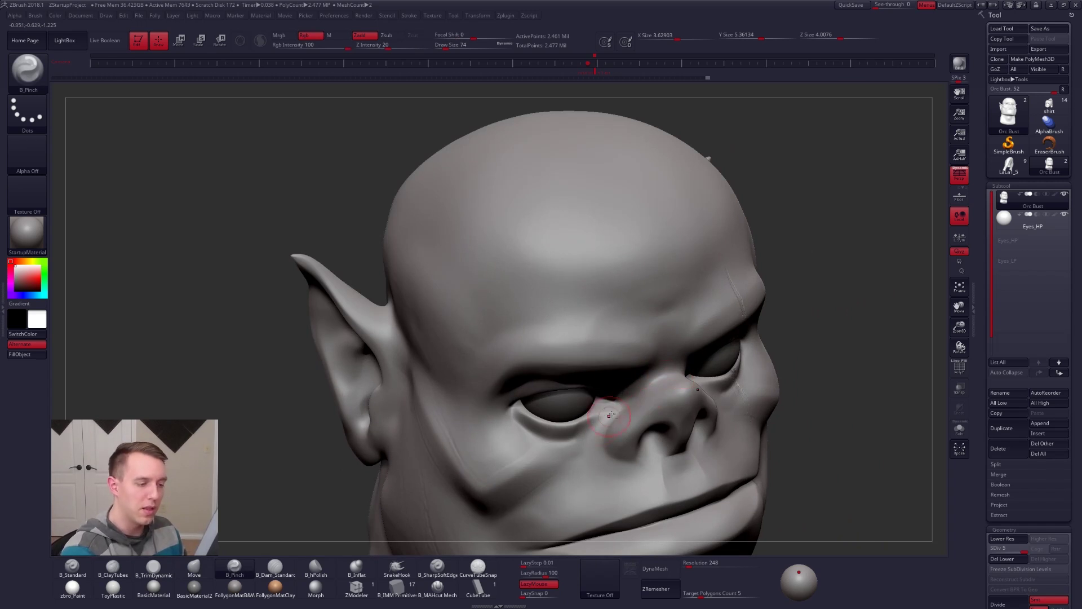
{"action": "right_click_drag", "start_coordinate": [624, 400], "coordinate": [609, 421]}
Build up a fold across the nose bridge with ClayTubes at draw size 74 and sharpen its crease with a smaller Pinch brush
{"action": "key", "text": "2"}
{"action": "right_click_drag", "start_coordinate": [676, 374], "coordinate": [603, 375]}
{"action": "right_click_drag", "start_coordinate": [725, 384], "coordinate": [706, 368]}
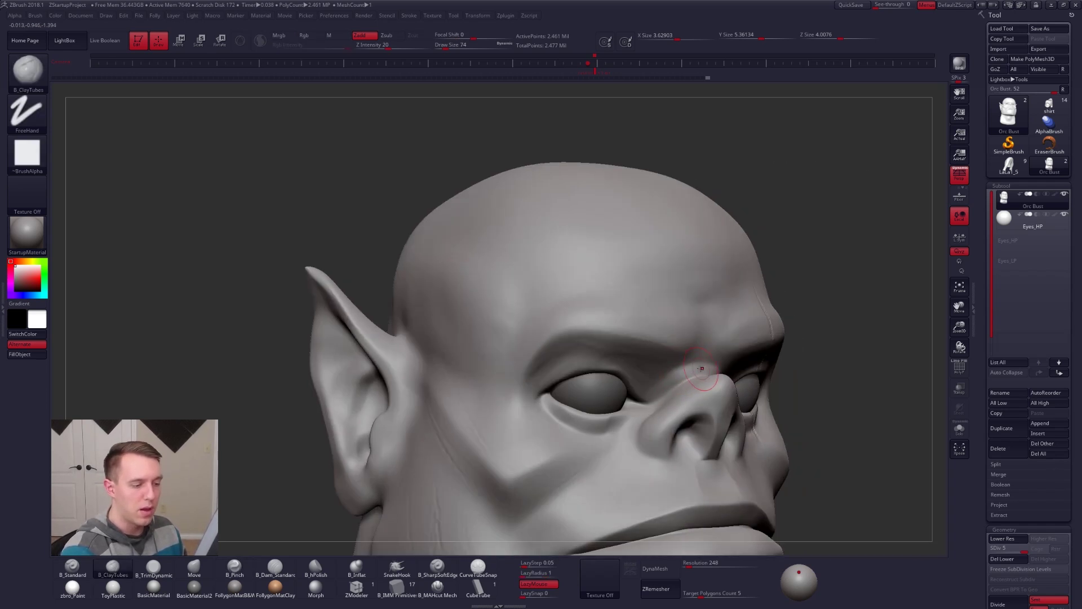
{"action": "key", "text": "1"}
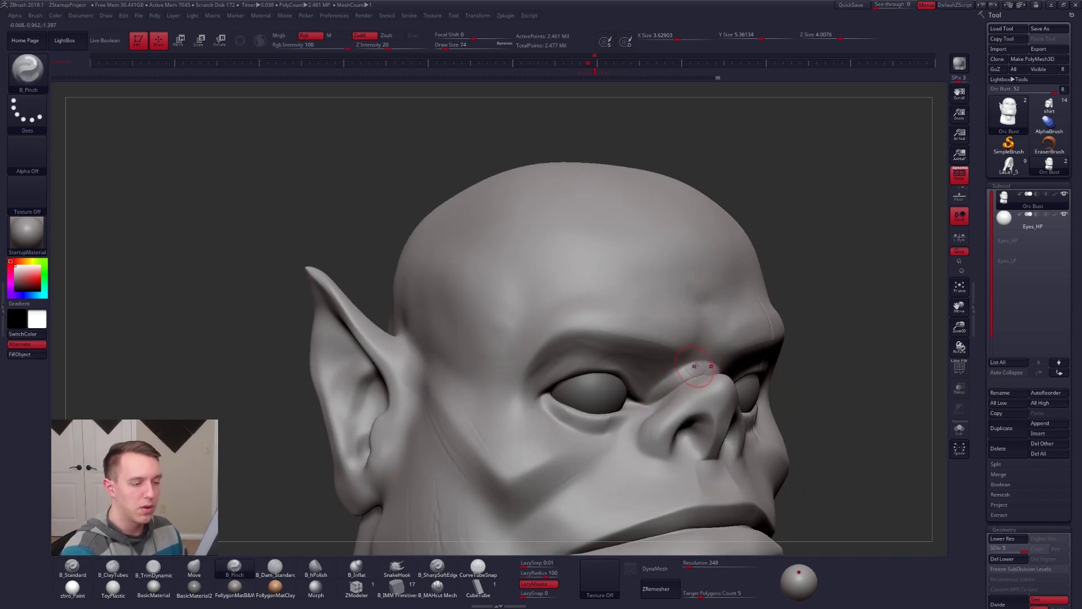
{"action": "key", "text": "space"}
{"action": "left_click", "coordinate": [672, 389]}
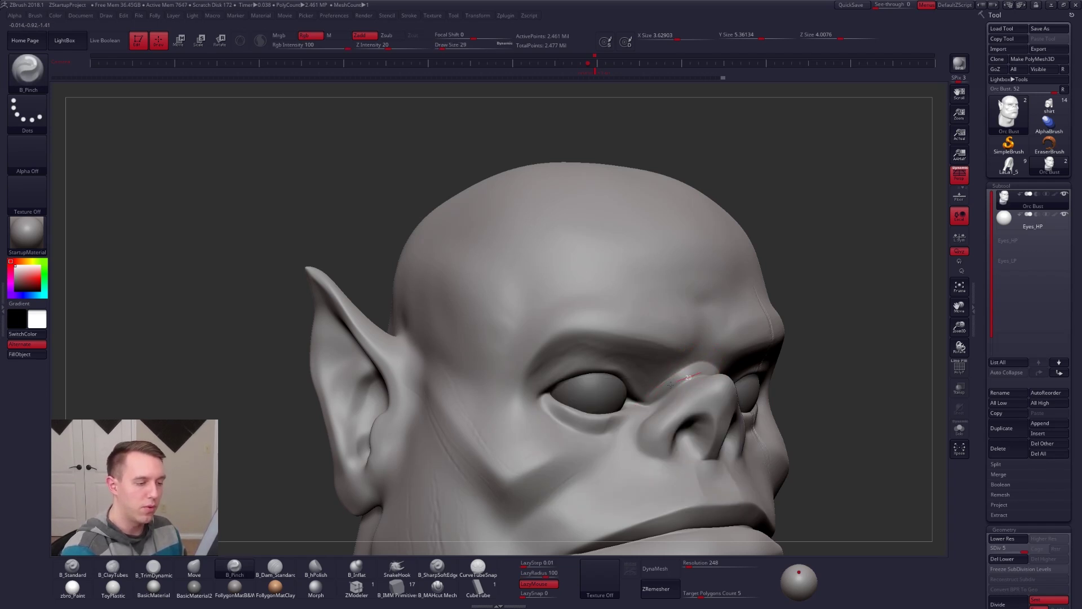
{"action": "right_click_drag", "start_coordinate": [628, 406], "coordinate": [611, 441], "text": "shift"}
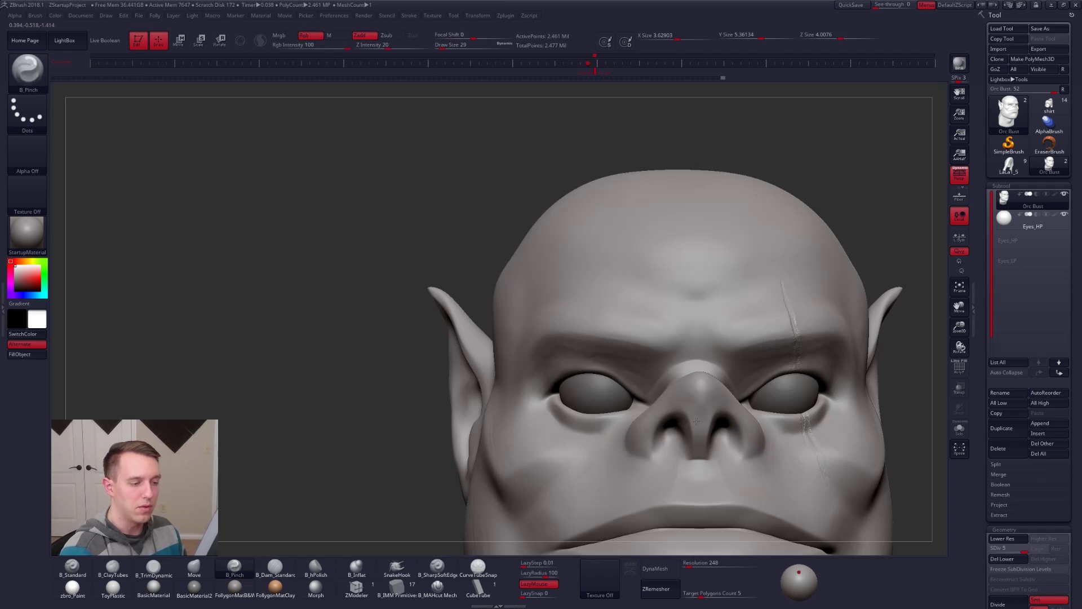
Refine and smooth the fold at the nose bridge at draw size 61
{"action": "right_click_drag", "start_coordinate": [712, 452], "coordinate": [655, 443], "text": "alt"}
{"action": "key", "text": "space"}
{"action": "left_click", "coordinate": [685, 390]}
{"action": "mouse_move", "coordinate": [690, 391]}
{"action": "right_mouse_down"}
{"action": "mouse_move", "coordinate": [648, 386]}
{"action": "mouse_move", "coordinate": [625, 351]}
{"action": "right_mouse_up"}
{"action": "key", "text": "shift"}
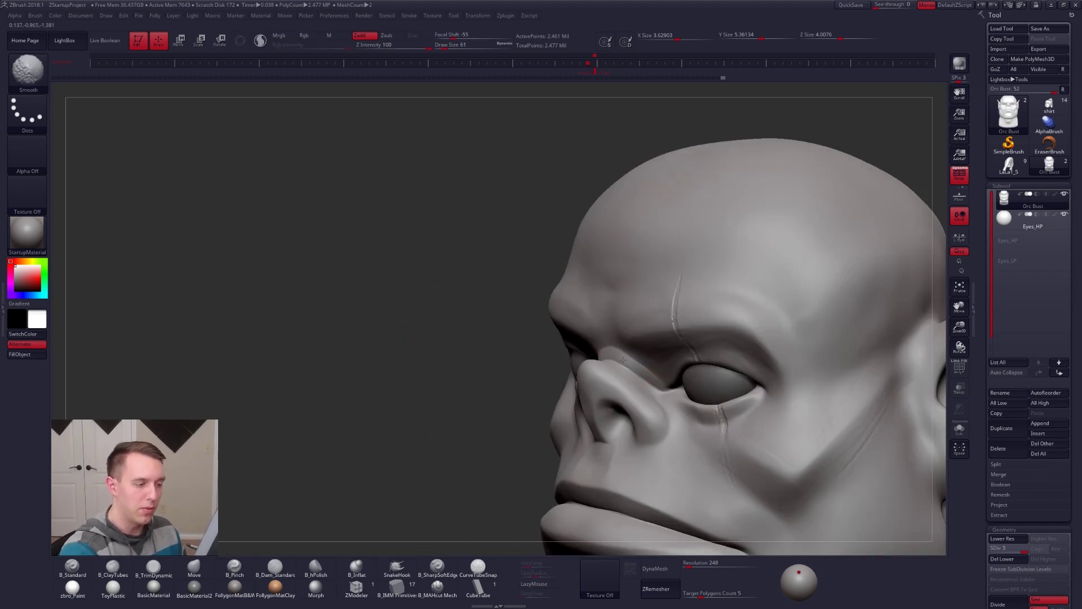
{"action": "right_click_drag", "start_coordinate": [664, 355], "coordinate": [738, 364], "text": "ctrl"}
{"action": "mouse_move", "coordinate": [744, 410]}
{"action": "right_mouse_down", "text": "alt"}
{"action": "mouse_move", "coordinate": [722, 384]}
{"action": "mouse_move", "coordinate": [665, 425]}
{"action": "mouse_move", "coordinate": [679, 456]}
{"action": "right_mouse_up", "text": "alt"}
{"action": "key", "text": "space"}
{"action": "left_click", "coordinate": [724, 387]}
Refine the nose and brow area at lower subdivision levels with adjusted brush sizes
{"action": "key", "text": "shift+d"}
{"action": "key", "text": "shift+d"}
{"action": "right_click_drag", "start_coordinate": [684, 332], "coordinate": [644, 389]}
{"action": "right_click_drag", "start_coordinate": [644, 389], "coordinate": [641, 420], "text": "ctrl"}
{"action": "key", "text": "space"}
{"action": "left_click", "coordinate": [634, 379]}
{"action": "mouse_move", "coordinate": [617, 369]}
{"action": "right_mouse_down"}
{"action": "mouse_move", "coordinate": [644, 367]}
{"action": "mouse_move", "coordinate": [631, 368]}
{"action": "right_mouse_up"}
{"action": "key", "text": "shift+d"}
{"action": "key", "text": "shift+d"}
{"action": "key", "text": "d"}
{"action": "key", "text": "bracketleft"}
{"action": "right_click_drag", "start_coordinate": [628, 377], "coordinate": [611, 369]}
Try sculpting raised veins across the temple above the ear with ClayTubes at draw size 140, subdivision level 4
{"action": "key", "text": "b"}
{"action": "key", "text": "c"}
{"action": "key", "text": "t"}
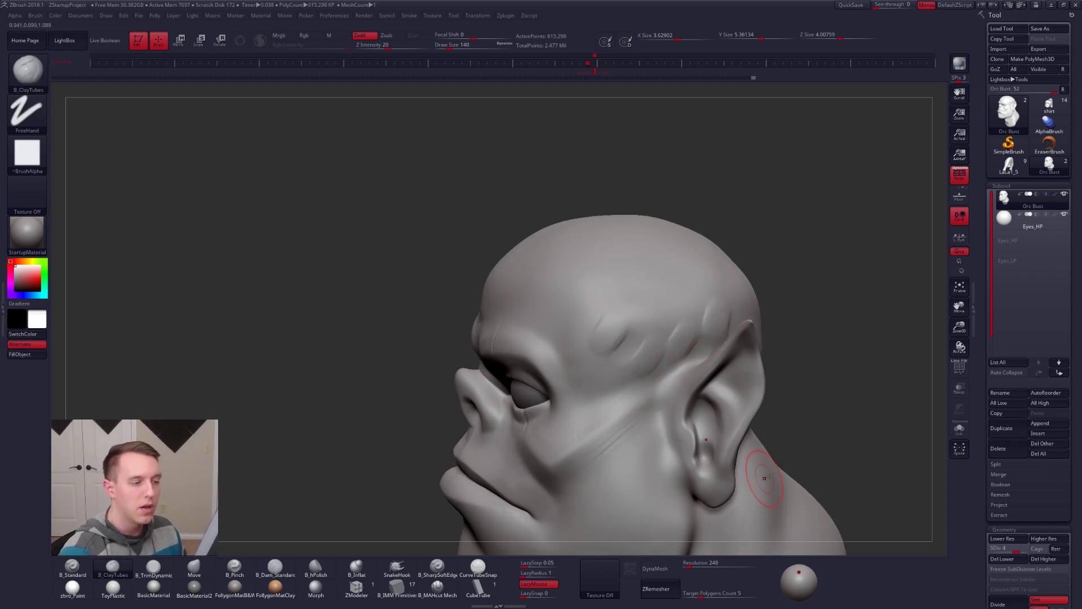
{"action": "key", "text": "ctrl"}
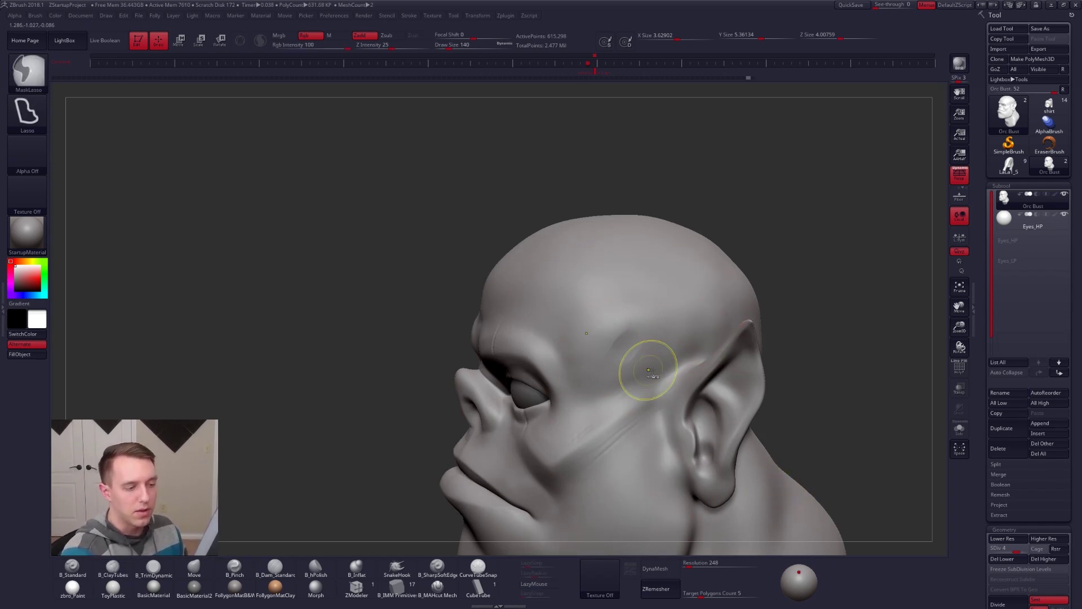
Build up the temple and side of the head with ClayTubes at draw size 170, subdivision level 1
{"action": "key", "text": "shift+d"}
{"action": "key", "text": "shift+d"}
{"action": "key", "text": "shift+d"}
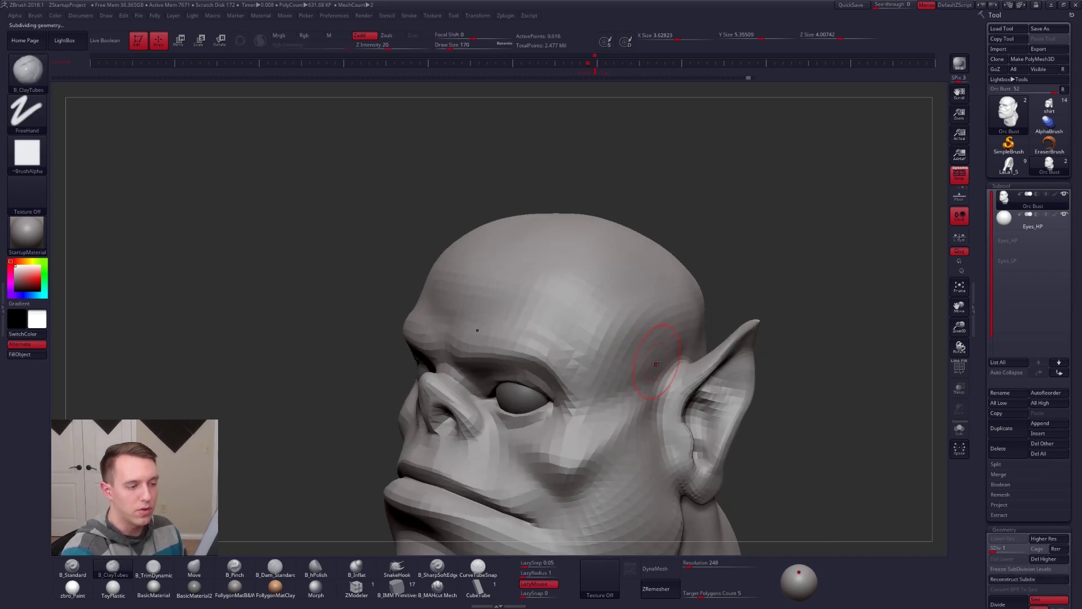
{"action": "key", "text": "d"}
{"action": "key", "text": "shift"}
{"action": "mouse_move", "coordinate": [690, 333]}
{"action": "right_mouse_down"}
{"action": "mouse_move", "coordinate": [631, 356]}
{"action": "mouse_move", "coordinate": [586, 352]}
{"action": "right_mouse_up"}
{"action": "key", "text": "3"}
{"action": "key", "text": "5"}
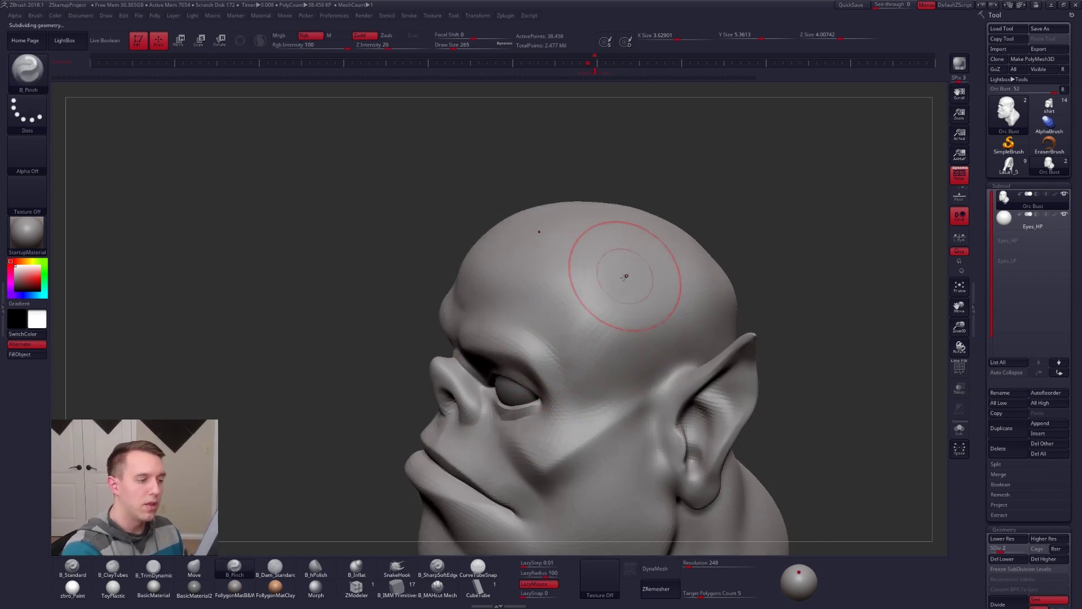
Sharpen the ridge along the upper side of the skull with the Pinch brush at draw size 265, subdivision level 2
{"action": "right_click_drag", "start_coordinate": [630, 269], "coordinate": [582, 315]}
{"action": "left_click_drag", "start_coordinate": [733, 258], "coordinate": [785, 261]}
{"action": "right_click_drag", "start_coordinate": [785, 260], "coordinate": [760, 315]}
{"action": "mouse_move", "coordinate": [634, 226]}
{"action": "left_mouse_down"}
{"action": "mouse_move", "coordinate": [718, 262]}
{"action": "mouse_move", "coordinate": [741, 260]}
{"action": "left_mouse_up"}
{"action": "mouse_move", "coordinate": [755, 361]}
{"action": "right_mouse_down"}
{"action": "mouse_move", "coordinate": [769, 294]}
{"action": "mouse_move", "coordinate": [704, 323]}
{"action": "right_mouse_up"}
Reshape the cranium from the side and back with the Move brush at draw size 321
{"action": "key", "text": "4"}
{"action": "key", "text": "space"}
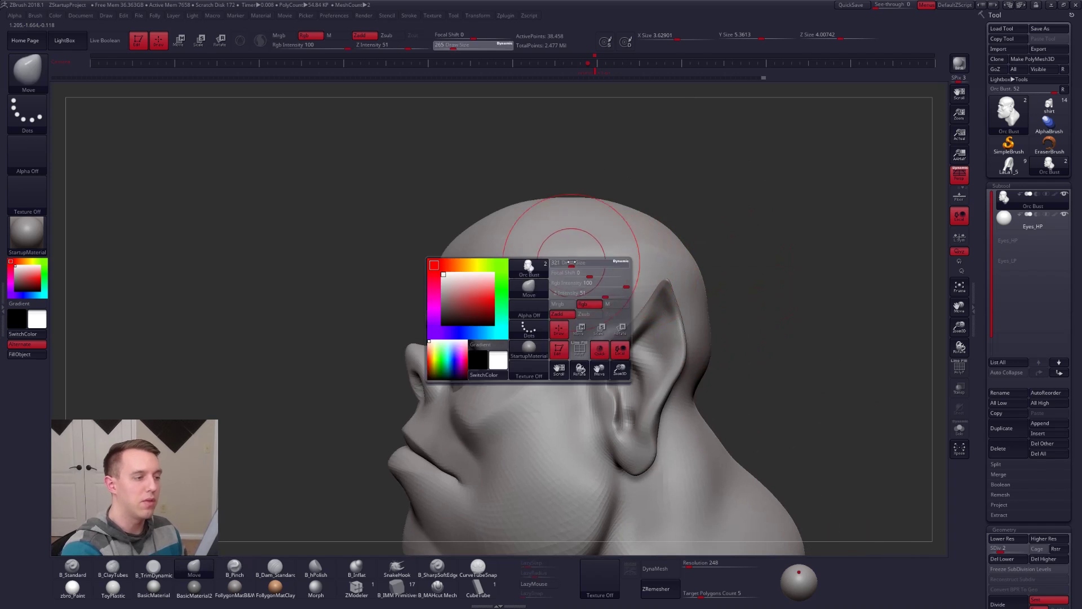
{"action": "right_click_drag", "start_coordinate": [613, 252], "coordinate": [733, 248]}
{"action": "right_click_drag", "start_coordinate": [582, 270], "coordinate": [772, 333], "text": "ctrl"}
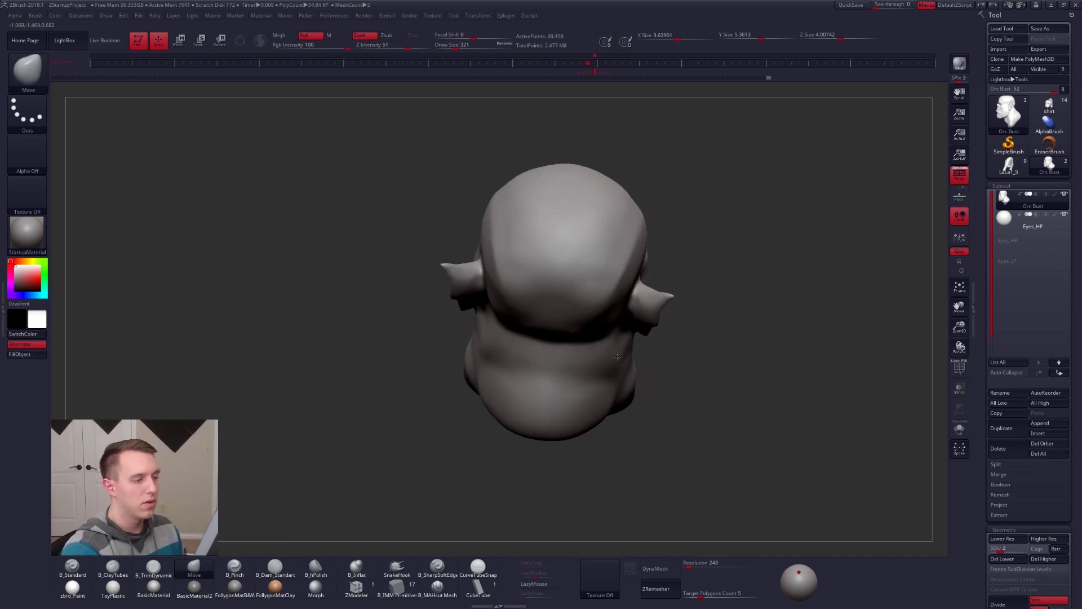
{"action": "right_click_drag", "start_coordinate": [631, 293], "coordinate": [616, 237]}
{"action": "key", "text": "space"}
Build up the back and side of the skull with ClayTubes at draw sizes 447 and 350
{"action": "key", "text": "shift+d"}
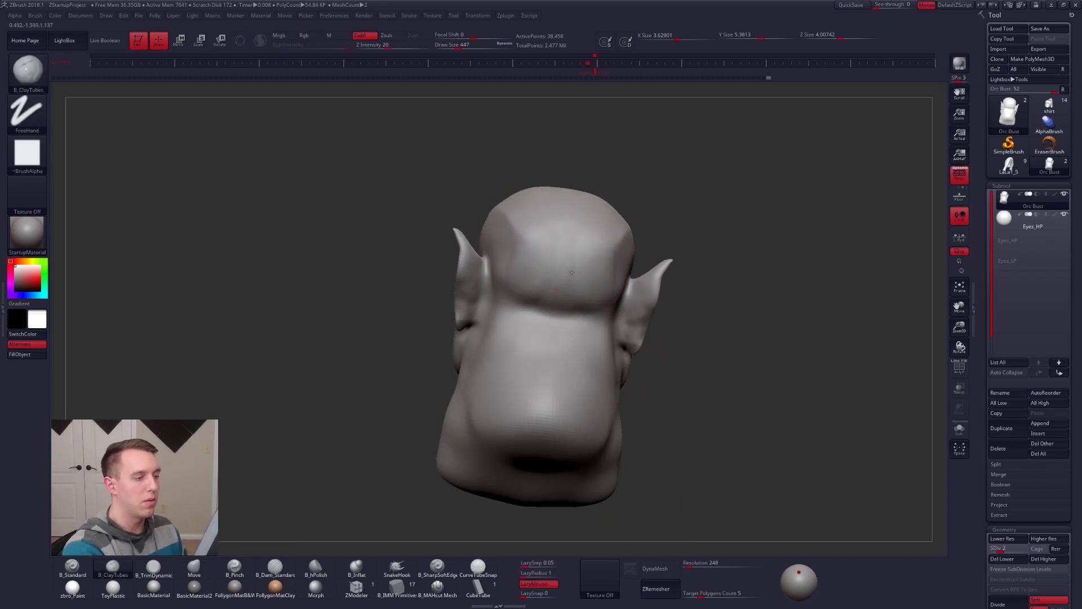
{"action": "mouse_move", "coordinate": [526, 308]}
{"action": "right_mouse_down"}
{"action": "mouse_move", "coordinate": [561, 280]}
{"action": "mouse_move", "coordinate": [587, 341]}
{"action": "mouse_move", "coordinate": [648, 352]}
{"action": "right_mouse_up"}
{"action": "key", "text": "d"}
{"action": "key", "text": "space"}
{"action": "left_click_drag", "start_coordinate": [650, 349], "coordinate": [648, 352]}
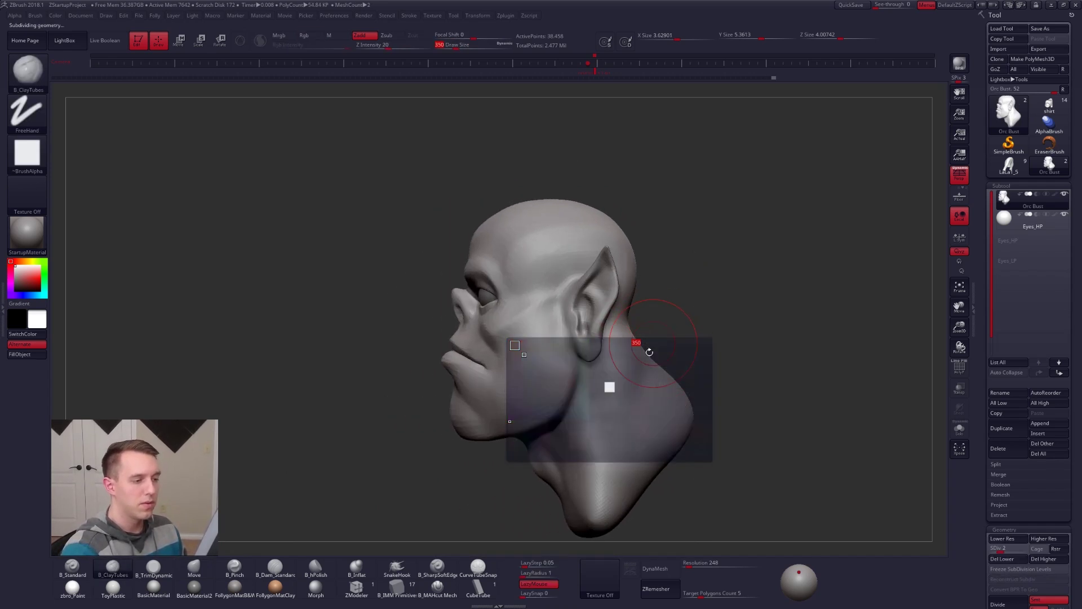
Pinch the edge running around the side and back of the skull at draw size 350
{"action": "key", "text": "5"}
{"action": "mouse_move", "coordinate": [648, 349]}
{"action": "right_mouse_down"}
{"action": "mouse_move", "coordinate": [603, 320]}
{"action": "mouse_move", "coordinate": [586, 270]}
{"action": "mouse_move", "coordinate": [519, 220]}
{"action": "right_mouse_up"}
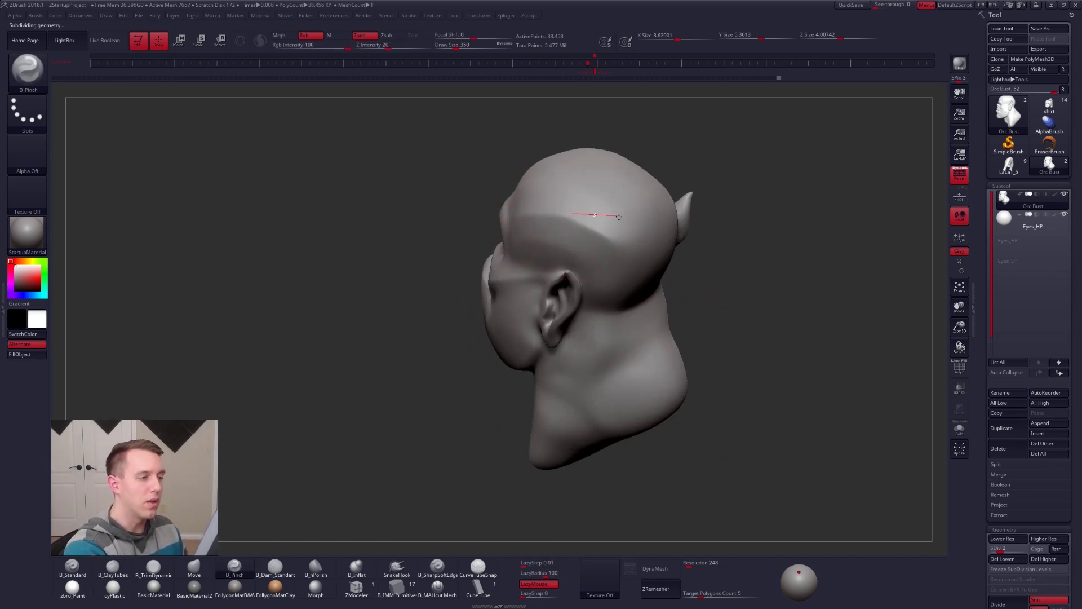
{"action": "right_click_drag", "start_coordinate": [633, 296], "coordinate": [691, 271]}
{"action": "mouse_move", "coordinate": [555, 231]}
{"action": "right_mouse_down", "text": "shift"}
{"action": "mouse_move", "coordinate": [623, 229]}
{"action": "mouse_move", "coordinate": [607, 316]}
{"action": "mouse_move", "coordinate": [563, 274]}
{"action": "mouse_move", "coordinate": [608, 333]}
{"action": "mouse_move", "coordinate": [626, 219]}
{"action": "mouse_move", "coordinate": [629, 244]}
{"action": "mouse_move", "coordinate": [583, 384]}
{"action": "right_mouse_up", "text": "shift"}
Adjust the overall cranium outline with the Move brush at the lowest subdivision level
{"action": "key", "text": "shift+d"}
{"action": "key", "text": "space"}
{"action": "mouse_move", "coordinate": [603, 307]}
{"action": "left_mouse_down"}
{"action": "mouse_move", "coordinate": [608, 290]}
{"action": "mouse_move", "coordinate": [608, 305]}
{"action": "left_mouse_up"}
{"action": "key", "text": "b"}
{"action": "key", "text": "m"}
{"action": "key", "text": "v"}
{"action": "key", "text": "space"}
{"action": "mouse_move", "coordinate": [621, 369]}
{"action": "right_mouse_down"}
{"action": "mouse_move", "coordinate": [615, 315]}
{"action": "mouse_move", "coordinate": [603, 383]}
{"action": "right_mouse_up"}
Shape the top and back of the cranium with the Move brush at draw size 720, smoothing between strokes
{"action": "key", "text": "space"}
{"action": "left_click_drag", "start_coordinate": [622, 307], "coordinate": [618, 307]}
{"action": "left_click_drag", "start_coordinate": [616, 268], "coordinate": [620, 265]}
{"action": "mouse_move", "coordinate": [623, 316]}
{"action": "right_mouse_down"}
{"action": "mouse_move", "coordinate": [621, 272]}
{"action": "mouse_move", "coordinate": [621, 331]}
{"action": "mouse_move", "coordinate": [671, 339]}
{"action": "mouse_move", "coordinate": [711, 325]}
{"action": "mouse_move", "coordinate": [698, 301]}
{"action": "mouse_move", "coordinate": [623, 331]}
{"action": "right_mouse_up"}
{"action": "left_click_drag", "start_coordinate": [641, 327], "coordinate": [628, 340], "text": "shift"}
{"action": "right_click_drag", "start_coordinate": [628, 341], "coordinate": [573, 393]}
{"action": "key", "text": "bracketright"}
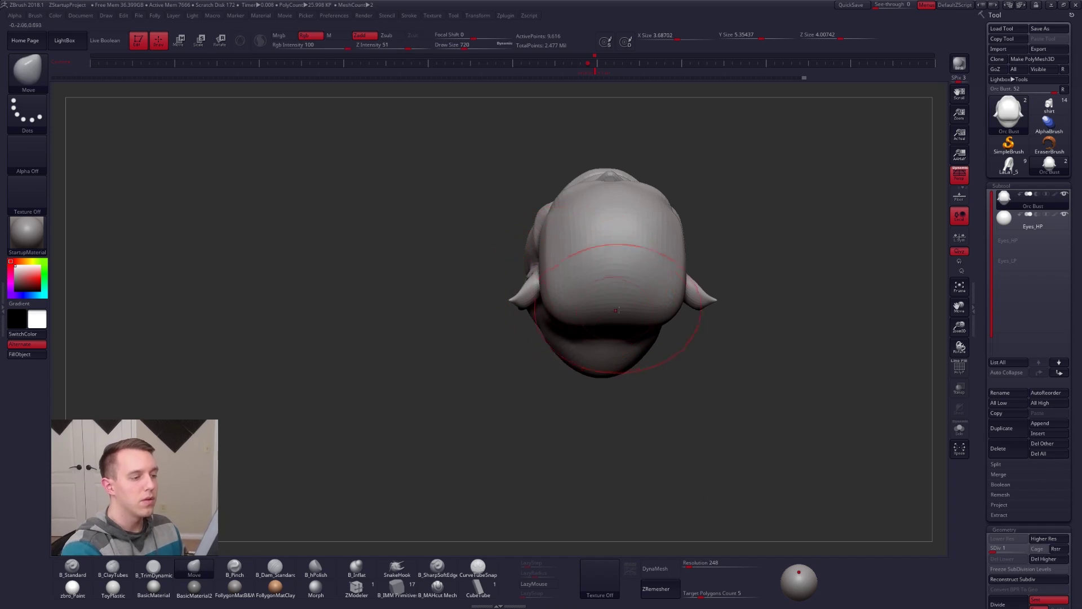
Smooth the back of the cranium and correct its side profile with a smaller brush
{"action": "right_click_drag", "start_coordinate": [616, 322], "coordinate": [669, 357]}
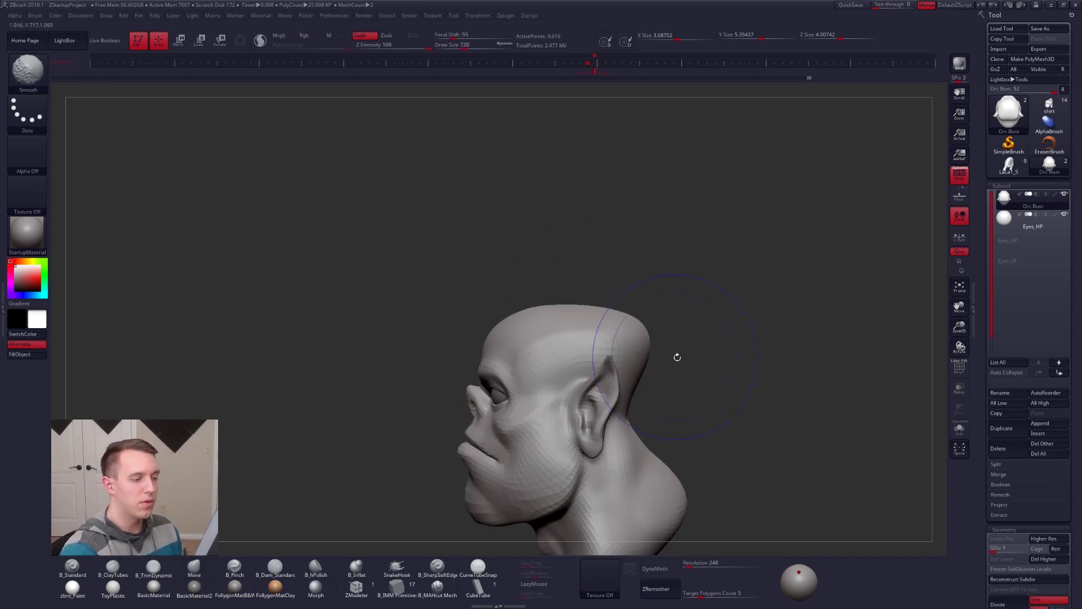
{"action": "key", "text": "bracketleft"}
{"action": "left_click_drag", "start_coordinate": [622, 348], "coordinate": [628, 346]}
{"action": "right_click_drag", "start_coordinate": [628, 346], "coordinate": [604, 354]}
{"action": "mouse_move", "coordinate": [604, 354]}
{"action": "left_mouse_down", "text": "shift"}
{"action": "mouse_move", "coordinate": [611, 330]}
{"action": "mouse_move", "coordinate": [608, 338]}
{"action": "left_mouse_up", "text": "shift"}
{"action": "right_click_drag", "start_coordinate": [608, 338], "coordinate": [637, 330], "text": "shift"}
Refine the proportions of the head with the Move brush at reduced draw sizes, stepping through subdivision levels
{"action": "right_click_drag", "start_coordinate": [613, 293], "coordinate": [588, 317]}
{"action": "key", "text": "space"}
{"action": "left_click_drag", "start_coordinate": [610, 285], "coordinate": [606, 285]}
{"action": "mouse_move", "coordinate": [604, 338]}
{"action": "right_mouse_down"}
{"action": "mouse_move", "coordinate": [577, 362]}
{"action": "mouse_move", "coordinate": [520, 331]}
{"action": "mouse_move", "coordinate": [586, 299]}
{"action": "mouse_move", "coordinate": [663, 459]}
{"action": "mouse_move", "coordinate": [677, 445]}
{"action": "mouse_move", "coordinate": [598, 443]}
{"action": "mouse_move", "coordinate": [612, 418]}
{"action": "right_mouse_up"}
{"action": "key", "text": "space"}
{"action": "key", "text": "ctrl+d"}
{"action": "key", "text": "space"}
{"action": "left_click_drag", "start_coordinate": [651, 401], "coordinate": [646, 401]}
{"action": "key", "text": "d"}
Smooth the cheek and the area in front of the ear at draw size 140, subdivision level 2
{"action": "key", "text": "d"}
{"action": "mouse_move", "coordinate": [615, 336]}
{"action": "right_mouse_down"}
{"action": "mouse_move", "coordinate": [603, 320]}
{"action": "mouse_move", "coordinate": [604, 355]}
{"action": "right_mouse_up"}
{"action": "key", "text": "space"}
{"action": "left_click_drag", "start_coordinate": [605, 350], "coordinate": [596, 351]}
{"action": "right_click_drag", "start_coordinate": [557, 283], "coordinate": [583, 277]}
{"action": "key", "text": "shift+d"}
{"action": "key", "text": "shift"}
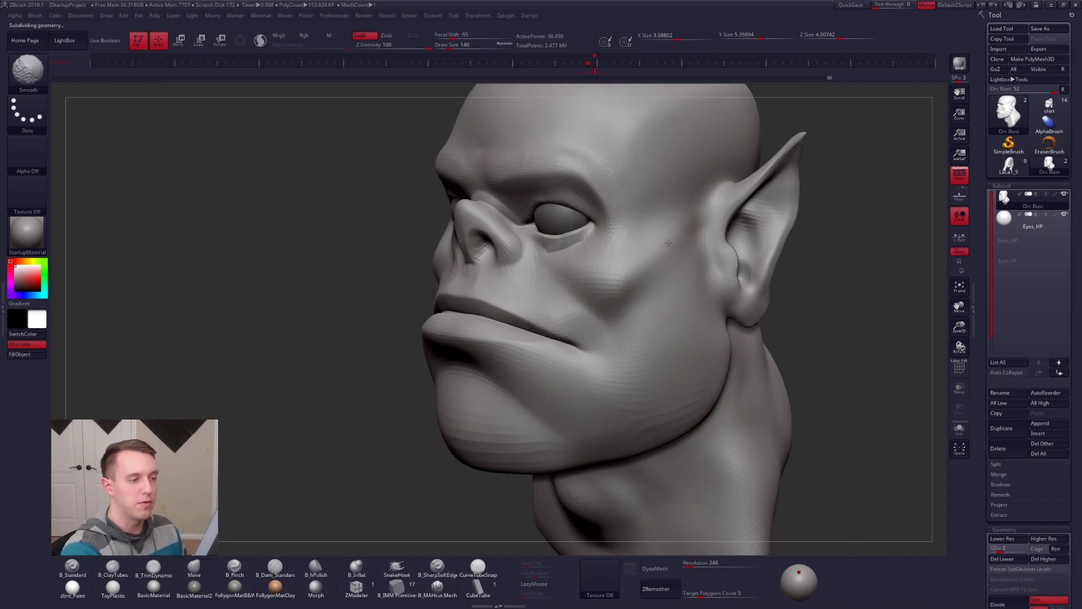
Adjust the jaw and cheek contours with the Move brush at draw size 227, subdivision level 3
{"action": "right_click_drag", "start_coordinate": [616, 328], "coordinate": [793, 469]}
{"action": "key", "text": "d"}
{"action": "key", "text": "d"}
{"action": "mouse_move", "coordinate": [691, 418]}
{"action": "right_mouse_down", "text": "ctrl"}
{"action": "mouse_move", "coordinate": [712, 450]}
{"action": "mouse_move", "coordinate": [736, 456]}
{"action": "right_mouse_up", "text": "ctrl"}
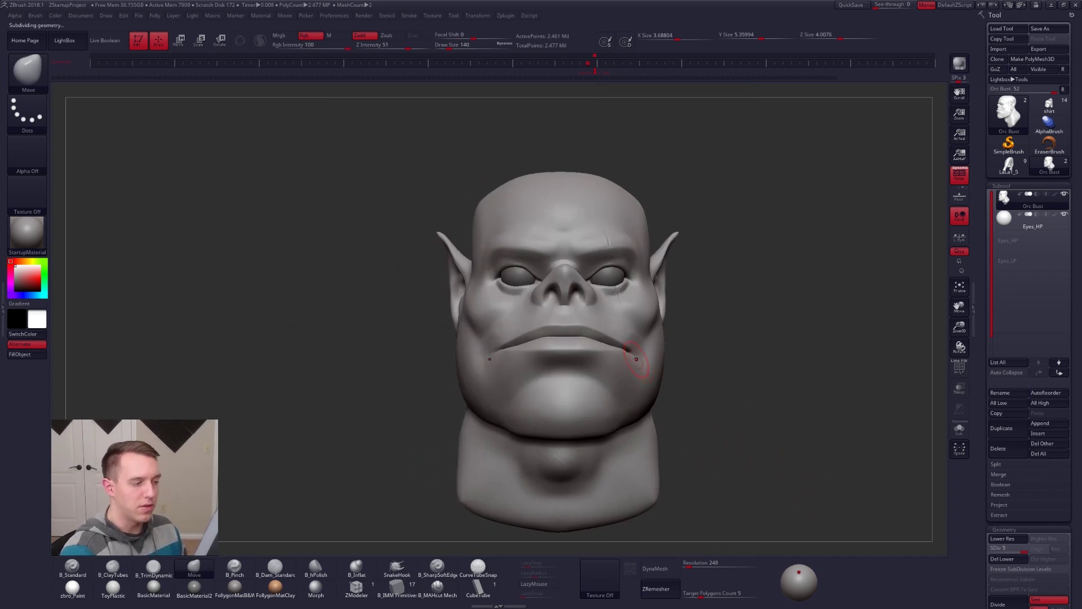
{"action": "right_click_drag", "start_coordinate": [518, 369], "coordinate": [579, 382]}
{"action": "key", "text": "shift+d"}
{"action": "key", "text": "shift+d"}
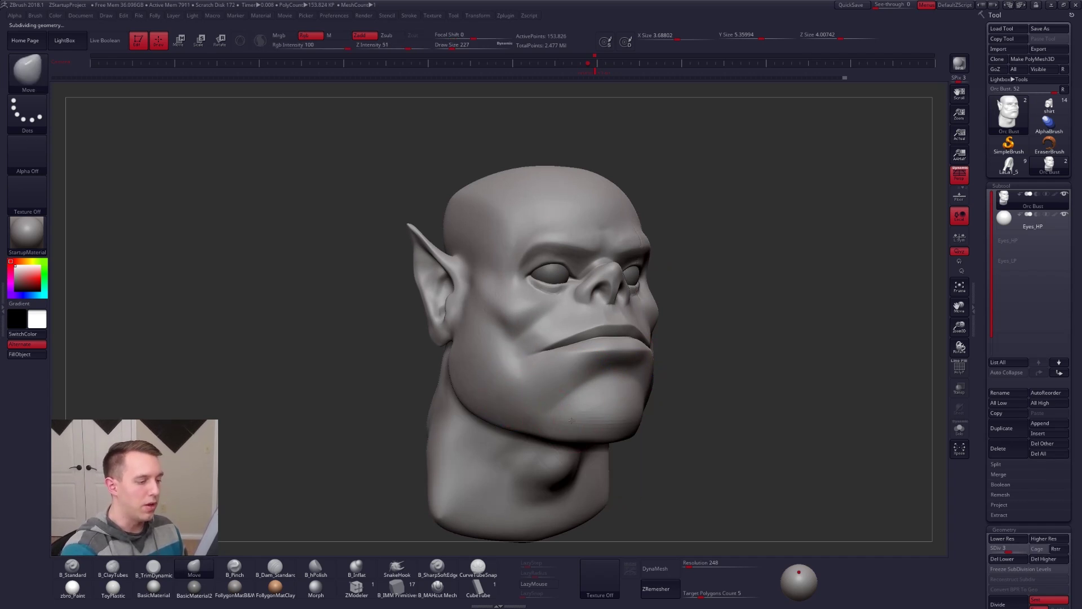
{"action": "right_click_drag", "start_coordinate": [494, 395], "coordinate": [608, 409]}
{"action": "key", "text": "d"}
Build up the form between the cheekbone and the front of the ear with ClayTubes at draw size 192
{"action": "right_click_drag", "start_coordinate": [758, 407], "coordinate": [704, 414]}
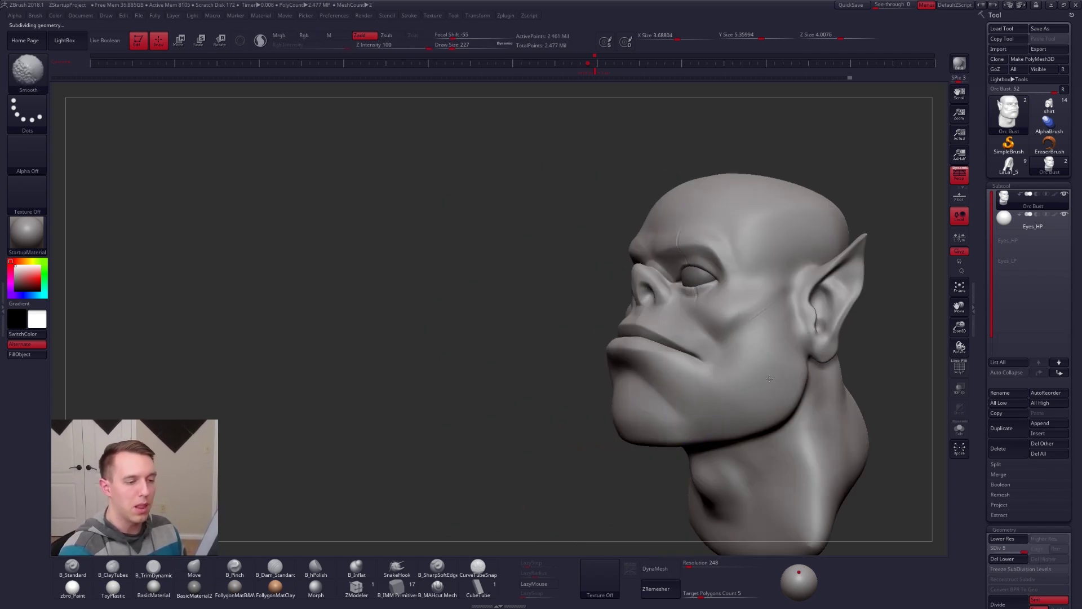
{"action": "mouse_move", "coordinate": [782, 346]}
{"action": "right_mouse_down"}
{"action": "mouse_move", "coordinate": [693, 352]}
{"action": "mouse_move", "coordinate": [726, 346]}
{"action": "mouse_move", "coordinate": [691, 343]}
{"action": "mouse_move", "coordinate": [686, 333]}
{"action": "mouse_move", "coordinate": [686, 383]}
{"action": "right_mouse_up"}
{"action": "right_click", "coordinate": [686, 342]}
{"action": "key", "text": "2"}
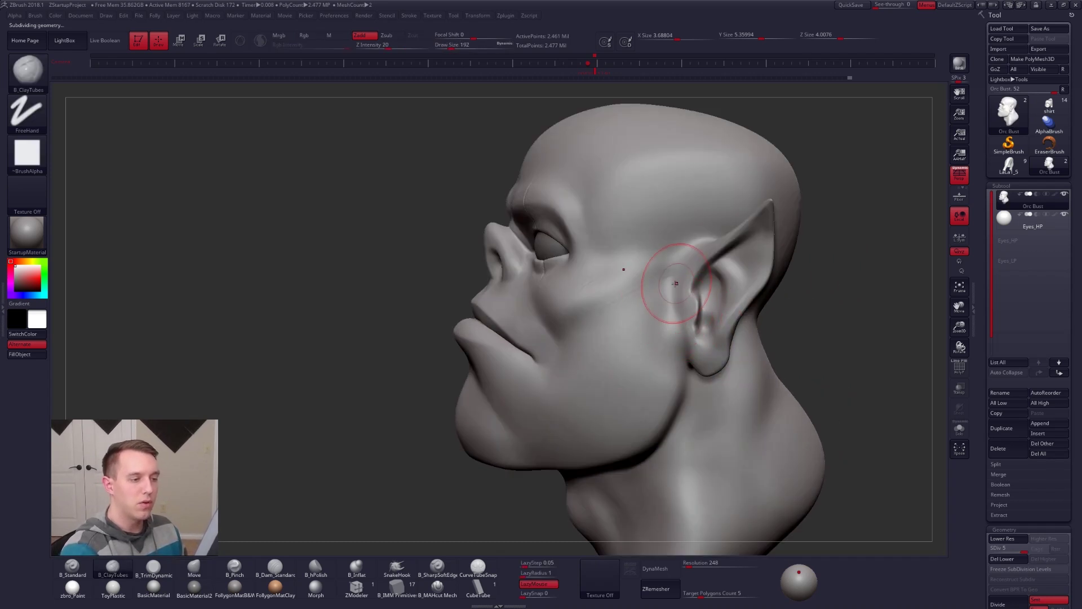
{"action": "key", "text": "shift+d"}
{"action": "key", "text": "shift+d"}
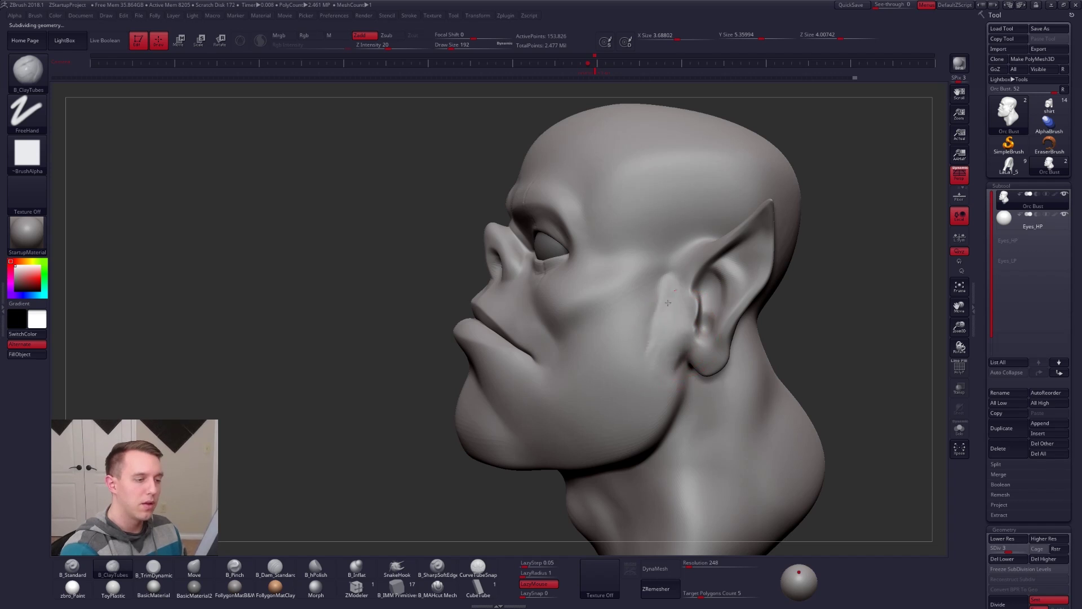
{"action": "key", "text": "shift+d"}
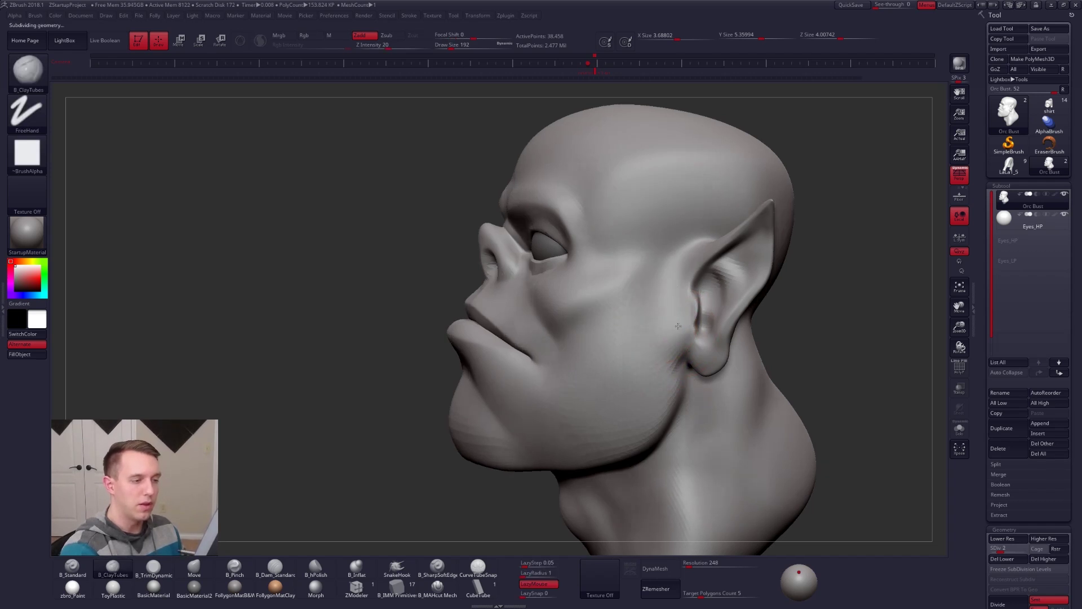
Blend the transition from the cheek into the ear with Smooth and ClayTubes at draw size 192, subdivision level 2
{"action": "right_click_drag", "start_coordinate": [631, 320], "coordinate": [667, 296]}
{"action": "key", "text": "3"}
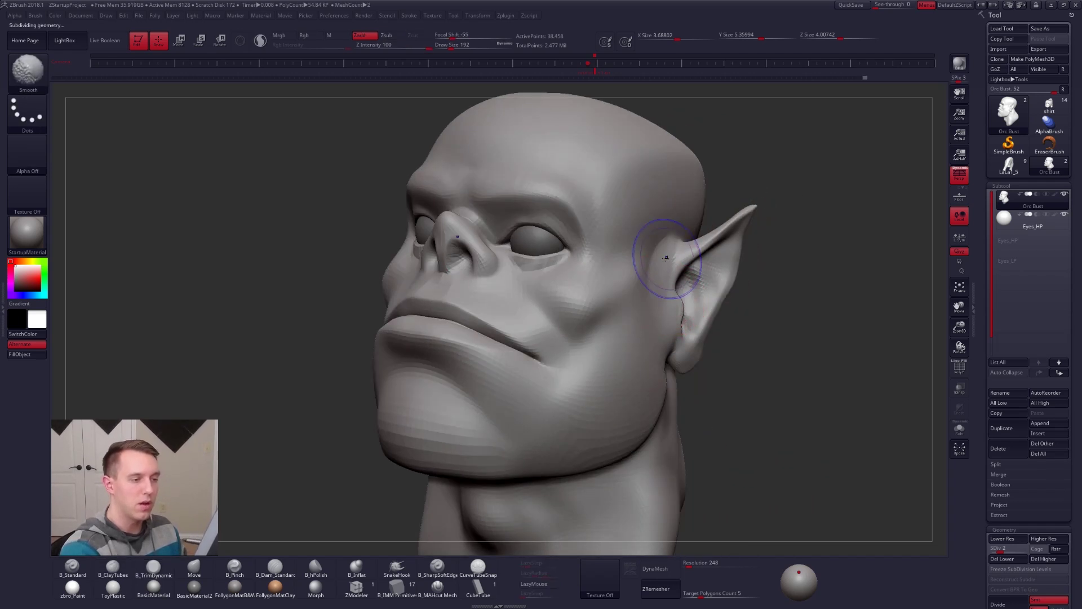
{"action": "right_click_drag", "start_coordinate": [633, 290], "coordinate": [664, 282]}
{"action": "key", "text": "2"}
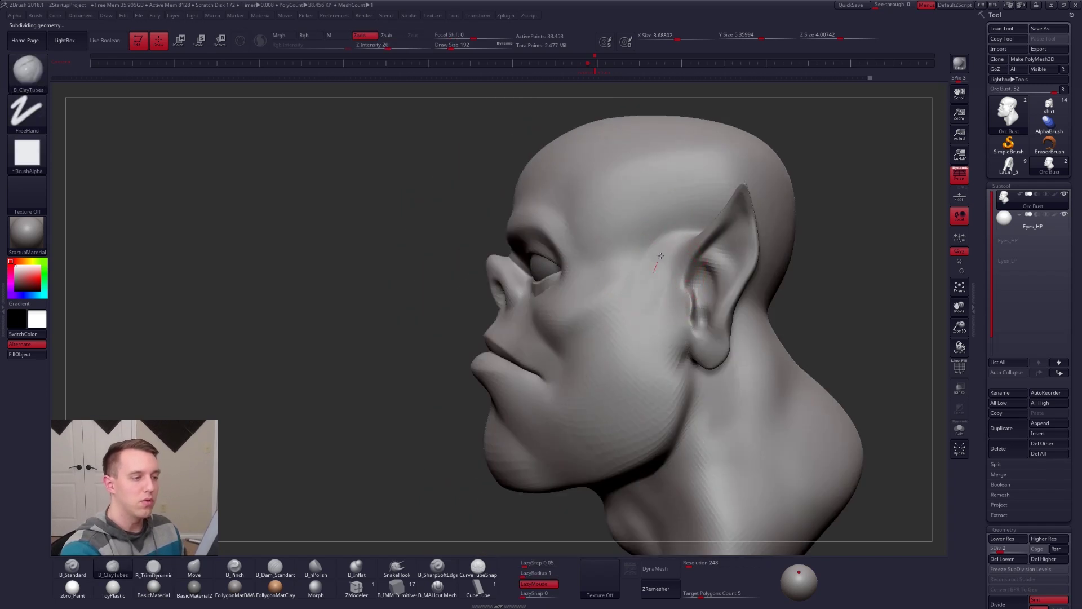
{"action": "mouse_move", "coordinate": [623, 242]}
{"action": "right_mouse_down"}
{"action": "mouse_move", "coordinate": [722, 418]}
{"action": "mouse_move", "coordinate": [677, 361]}
{"action": "mouse_move", "coordinate": [666, 307]}
{"action": "mouse_move", "coordinate": [676, 324]}
{"action": "mouse_move", "coordinate": [658, 290]}
{"action": "right_mouse_up"}
{"action": "key", "text": "d"}
{"action": "key", "text": "5"}
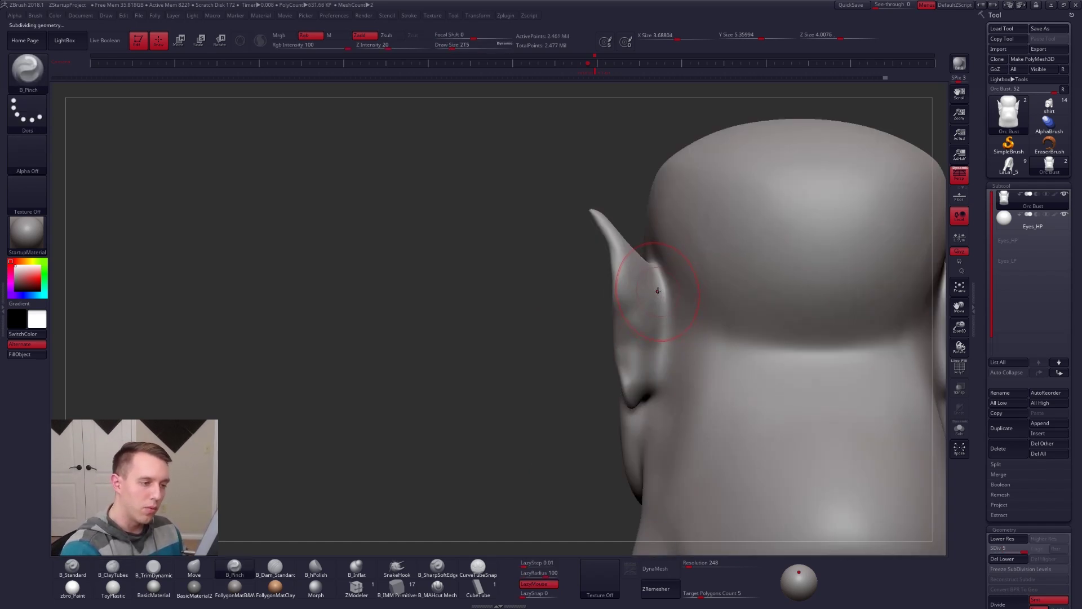
Adjust the junction between the ears and the back of the head with the Move brush at draw sizes 430 and 335, subdivision level 1
{"action": "key", "text": "shift+d"}
{"action": "key", "text": "shift+d"}
{"action": "key", "text": "shift+d"}
{"action": "key", "text": "shift+d"}
{"action": "mouse_move", "coordinate": [693, 350]}
{"action": "right_mouse_down", "text": "ctrl"}
{"action": "mouse_move", "coordinate": [690, 366]}
{"action": "mouse_move", "coordinate": [648, 354]}
{"action": "mouse_move", "coordinate": [598, 358]}
{"action": "mouse_move", "coordinate": [615, 341]}
{"action": "right_mouse_up", "text": "ctrl"}
{"action": "key", "text": "4"}
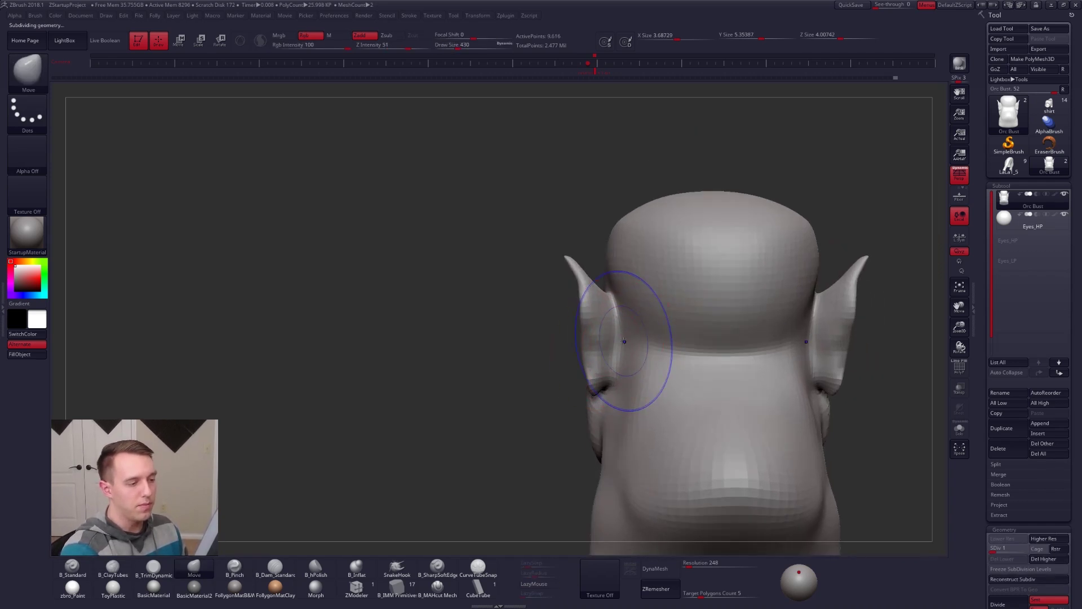
{"action": "key", "text": "space"}
{"action": "left_click_drag", "start_coordinate": [627, 334], "coordinate": [629, 331]}
{"action": "left_click_drag", "start_coordinate": [623, 335], "coordinate": [619, 335]}
{"action": "key", "text": "space"}
{"action": "left_click", "coordinate": [624, 336]}
{"action": "key", "text": "space"}
{"action": "left_click", "coordinate": [623, 336]}
{"action": "mouse_move", "coordinate": [614, 334]}
{"action": "right_mouse_down"}
{"action": "mouse_move", "coordinate": [646, 335]}
{"action": "mouse_move", "coordinate": [620, 346]}
{"action": "right_mouse_up"}
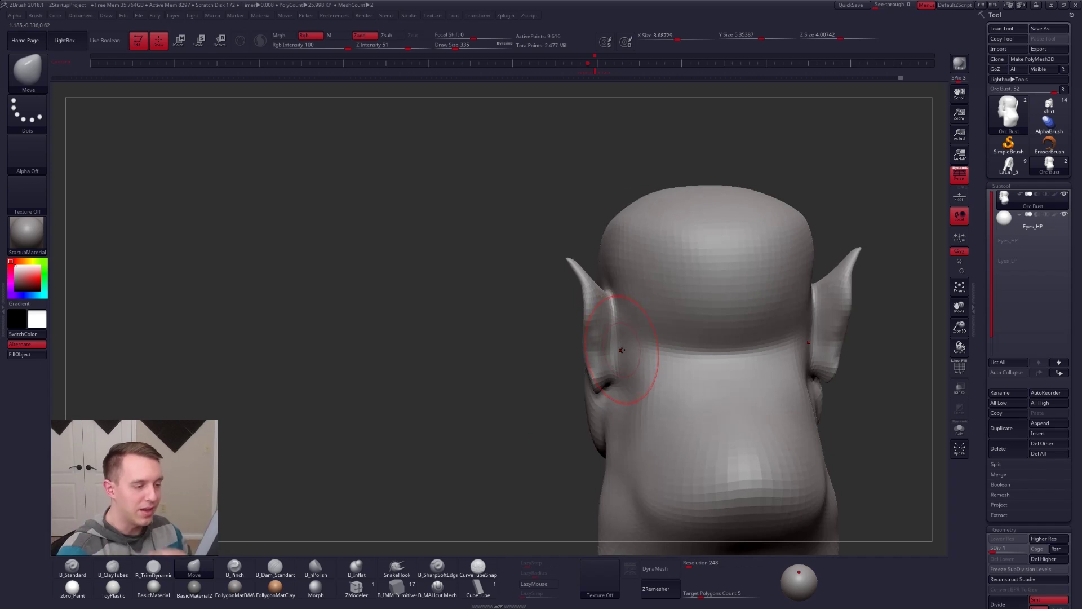
Build up and smooth the area behind the ears and at the skull base with ClayTubes at draw size 335
{"action": "key", "text": "b"}
{"action": "key", "text": "c"}
{"action": "key", "text": "t"}
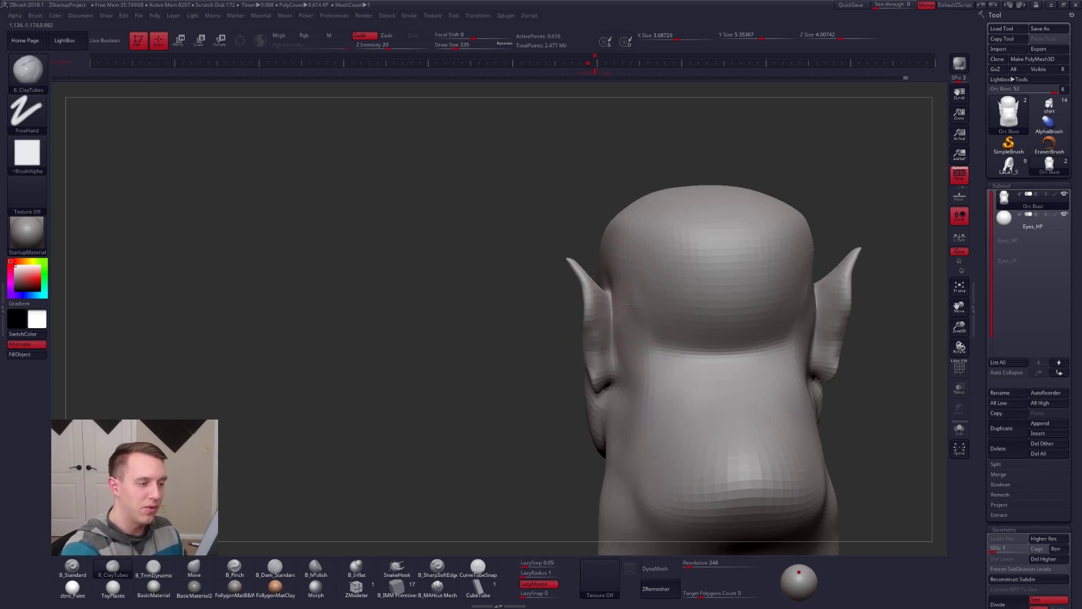
{"action": "mouse_move", "coordinate": [683, 338]}
{"action": "left_mouse_down"}
{"action": "mouse_move", "coordinate": [748, 336]}
{"action": "mouse_move", "coordinate": [714, 348]}
{"action": "left_mouse_up"}
{"action": "mouse_move", "coordinate": [715, 348]}
{"action": "left_mouse_down", "text": "shift"}
{"action": "mouse_move", "coordinate": [714, 313]}
{"action": "mouse_move", "coordinate": [650, 332]}
{"action": "mouse_move", "coordinate": [646, 360]}
{"action": "left_mouse_up", "text": "shift"}
{"action": "mouse_move", "coordinate": [620, 369]}
{"action": "right_mouse_down"}
{"action": "mouse_move", "coordinate": [727, 361]}
{"action": "mouse_move", "coordinate": [633, 316]}
{"action": "right_mouse_up"}
{"action": "mouse_move", "coordinate": [626, 295]}
{"action": "left_mouse_down", "text": "shift"}
{"action": "mouse_move", "coordinate": [613, 287]}
{"action": "mouse_move", "coordinate": [616, 326]}
{"action": "left_mouse_up", "text": "shift"}
{"action": "mouse_move", "coordinate": [665, 332]}
{"action": "right_mouse_down"}
{"action": "mouse_move", "coordinate": [615, 331]}
{"action": "mouse_move", "coordinate": [732, 325]}
{"action": "mouse_move", "coordinate": [654, 322]}
{"action": "mouse_move", "coordinate": [719, 413]}
{"action": "right_mouse_up"}
Build up and smooth the neck muscle below the ear with ClayTubes at draw size 381, subdivision level 2
{"action": "key", "text": "2"}
{"action": "key", "text": "ctrl+d"}
{"action": "mouse_move", "coordinate": [816, 468]}
{"action": "right_mouse_down"}
{"action": "mouse_move", "coordinate": [819, 453]}
{"action": "mouse_move", "coordinate": [778, 467]}
{"action": "mouse_move", "coordinate": [738, 460]}
{"action": "mouse_move", "coordinate": [702, 420]}
{"action": "right_mouse_up"}
{"action": "key", "text": "space"}
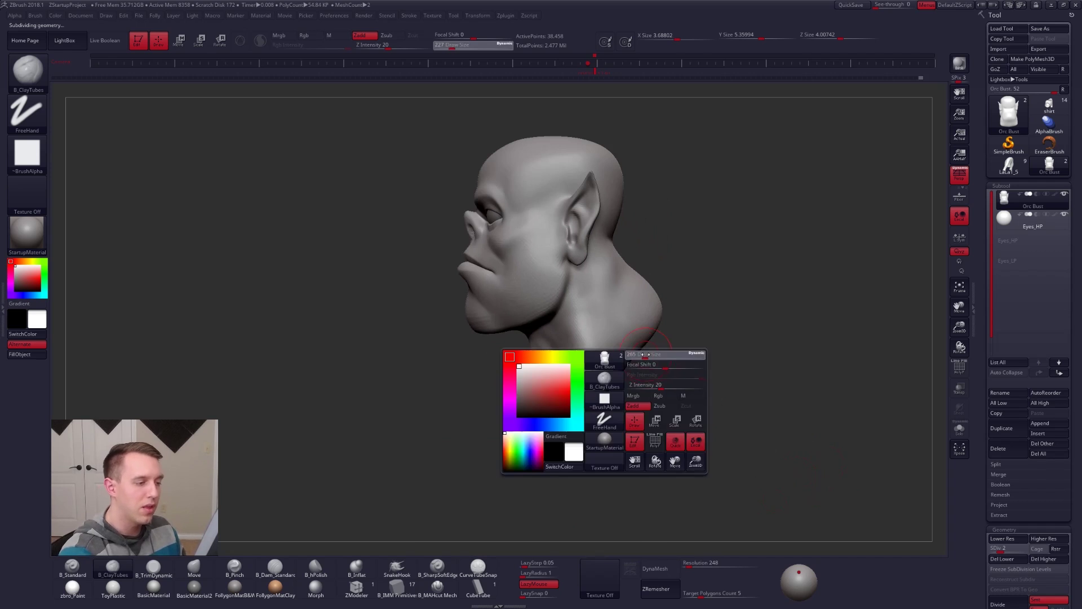
{"action": "left_click_drag", "start_coordinate": [655, 355], "coordinate": [660, 355]}
{"action": "key", "text": "shift+d"}
{"action": "key", "text": "space"}
{"action": "left_click_drag", "start_coordinate": [590, 311], "coordinate": [595, 311]}
{"action": "mouse_move", "coordinate": [631, 310]}
{"action": "right_mouse_down"}
{"action": "mouse_move", "coordinate": [580, 299]}
{"action": "mouse_move", "coordinate": [588, 371]}
{"action": "mouse_move", "coordinate": [544, 338]}
{"action": "mouse_move", "coordinate": [643, 345]}
{"action": "right_mouse_up"}
{"action": "key", "text": "d"}
{"action": "right_click_drag", "start_coordinate": [565, 363], "coordinate": [588, 317]}
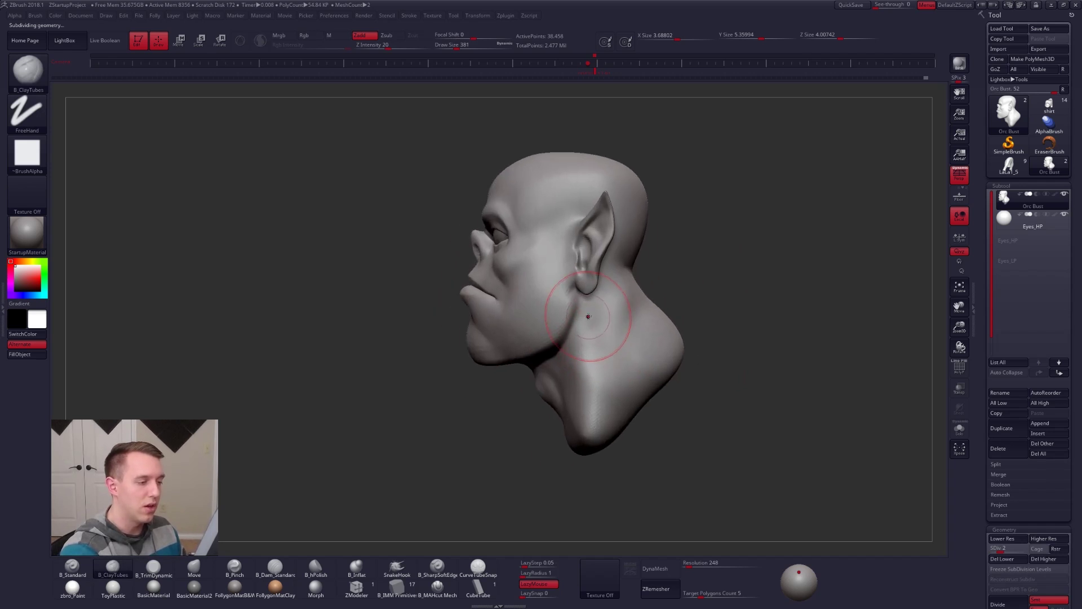
{"action": "right_click_drag", "start_coordinate": [582, 431], "coordinate": [580, 362]}
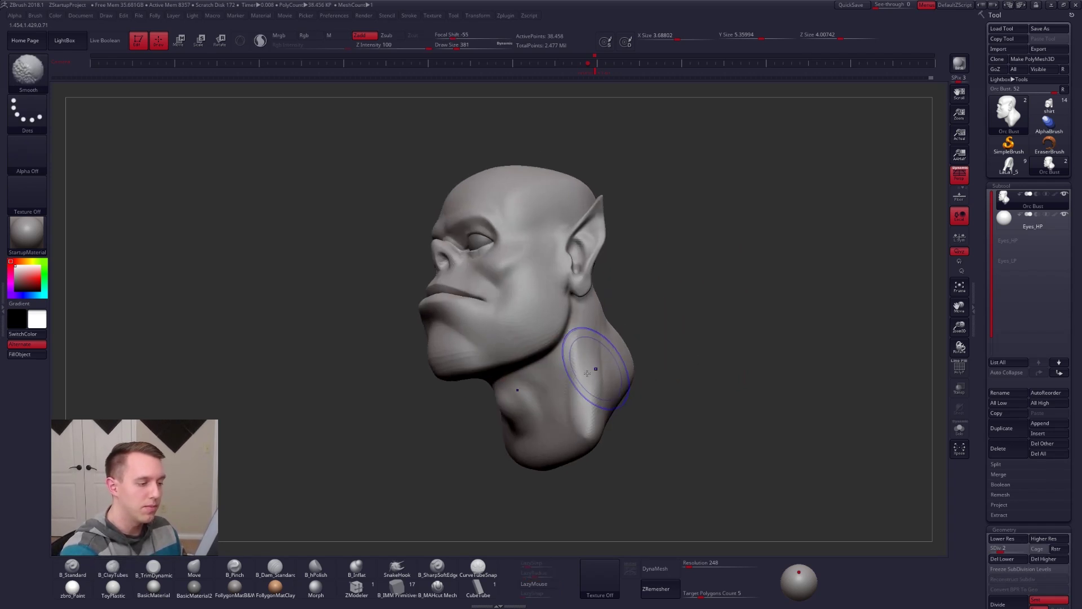
Shape and smooth the front and side of the neck beneath the jaw at subdivision level 1
{"action": "key", "text": "shift+d"}
{"action": "right_click_drag", "start_coordinate": [578, 424], "coordinate": [586, 341]}
{"action": "right_click_drag", "start_coordinate": [576, 438], "coordinate": [475, 385]}
{"action": "left_click_drag", "start_coordinate": [514, 454], "coordinate": [517, 459]}
{"action": "right_click_drag", "start_coordinate": [521, 434], "coordinate": [505, 486]}
{"action": "right_click_drag", "start_coordinate": [555, 423], "coordinate": [516, 417]}
{"action": "left_click_drag", "start_coordinate": [514, 417], "coordinate": [518, 445], "text": "shift"}
{"action": "mouse_move", "coordinate": [518, 447]}
{"action": "right_mouse_down"}
{"action": "mouse_move", "coordinate": [501, 397]}
{"action": "mouse_move", "coordinate": [540, 415]}
{"action": "mouse_move", "coordinate": [497, 405]}
{"action": "right_mouse_up"}
Fill out the underside of the neck with the Move and ClayTubes brushes at draw size 720
{"action": "key", "text": "b"}
{"action": "key", "text": "m"}
{"action": "key", "text": "v"}
{"action": "key", "text": "space"}
{"action": "key", "text": "space"}
{"action": "key", "text": "b"}
{"action": "key", "text": "c"}
{"action": "key", "text": "t"}
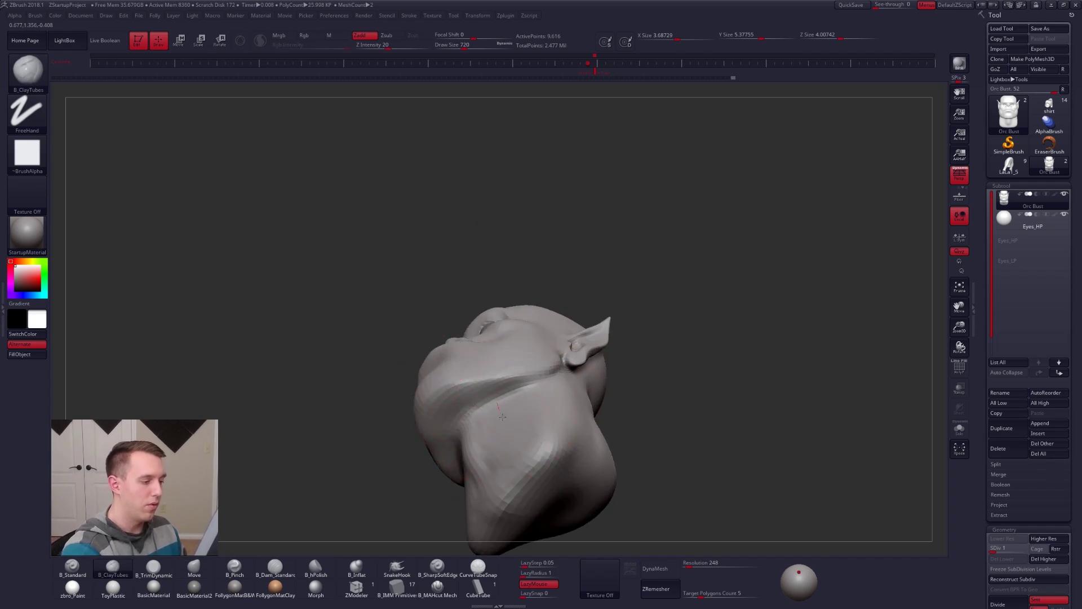
{"action": "right_click_drag", "start_coordinate": [523, 445], "coordinate": [566, 374]}
Reshape the base and side of the neck with the Move brush, reducing the draw size to 556
{"action": "key", "text": "b"}
{"action": "key", "text": "m"}
{"action": "key", "text": "v"}
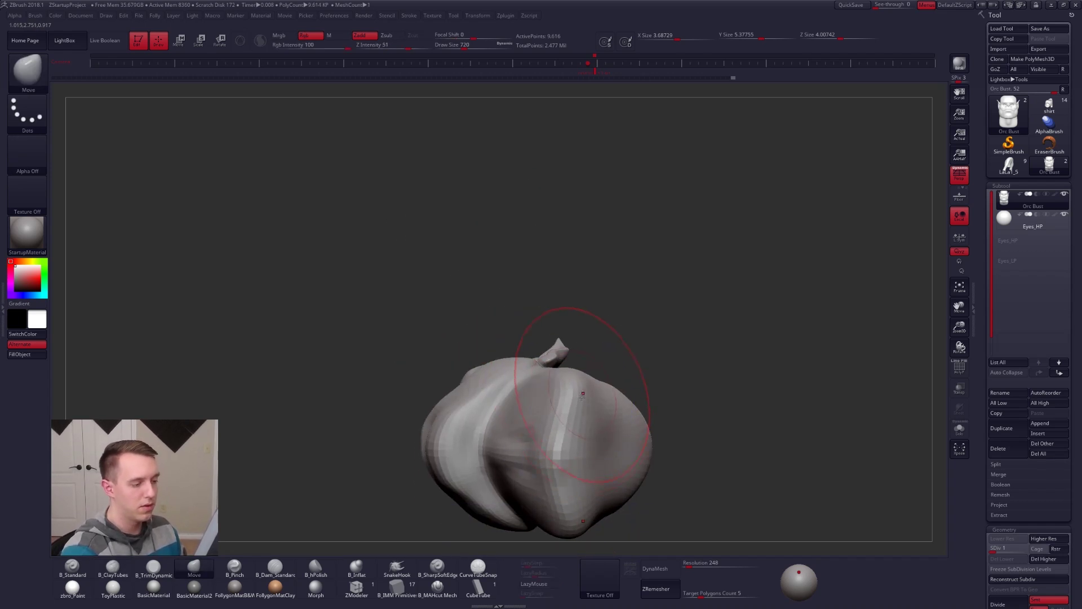
{"action": "mouse_move", "coordinate": [538, 435]}
{"action": "right_mouse_down"}
{"action": "mouse_move", "coordinate": [564, 378]}
{"action": "mouse_move", "coordinate": [524, 429]}
{"action": "right_mouse_up"}
{"action": "key", "text": "space"}
{"action": "left_click_drag", "start_coordinate": [526, 372], "coordinate": [514, 372]}
{"action": "right_click_drag", "start_coordinate": [694, 366], "coordinate": [624, 367]}
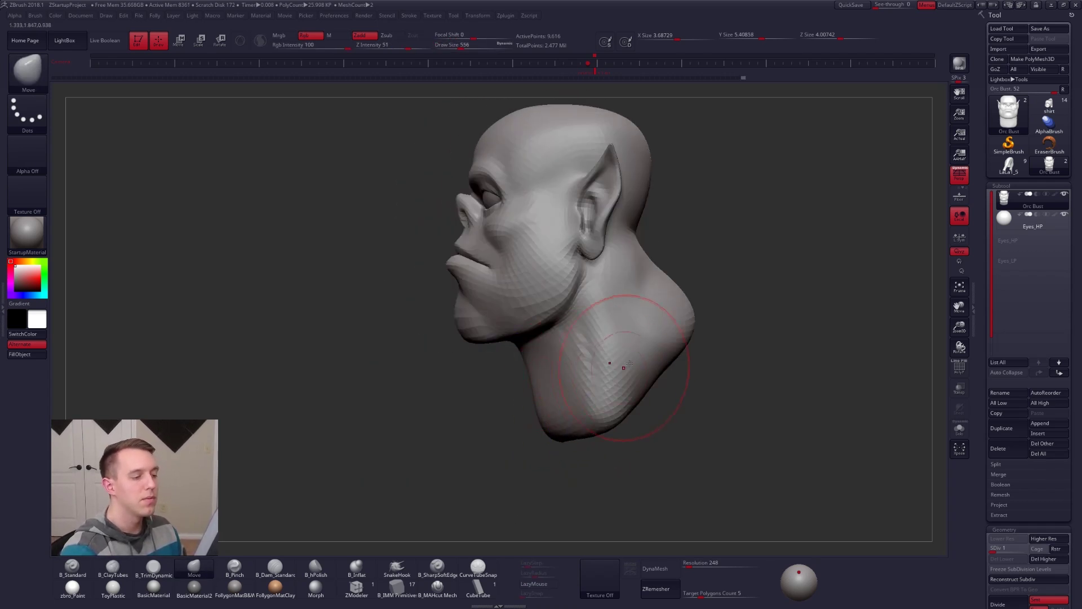
Adjust the front profile of the neck with the Move brush at draw size 430
{"action": "right_click_drag", "start_coordinate": [524, 378], "coordinate": [524, 376]}
{"action": "key", "text": "space"}
{"action": "mouse_move", "coordinate": [524, 377]}
{"action": "left_mouse_down"}
{"action": "mouse_move", "coordinate": [510, 377]}
{"action": "mouse_move", "coordinate": [546, 407]}
{"action": "left_mouse_up"}
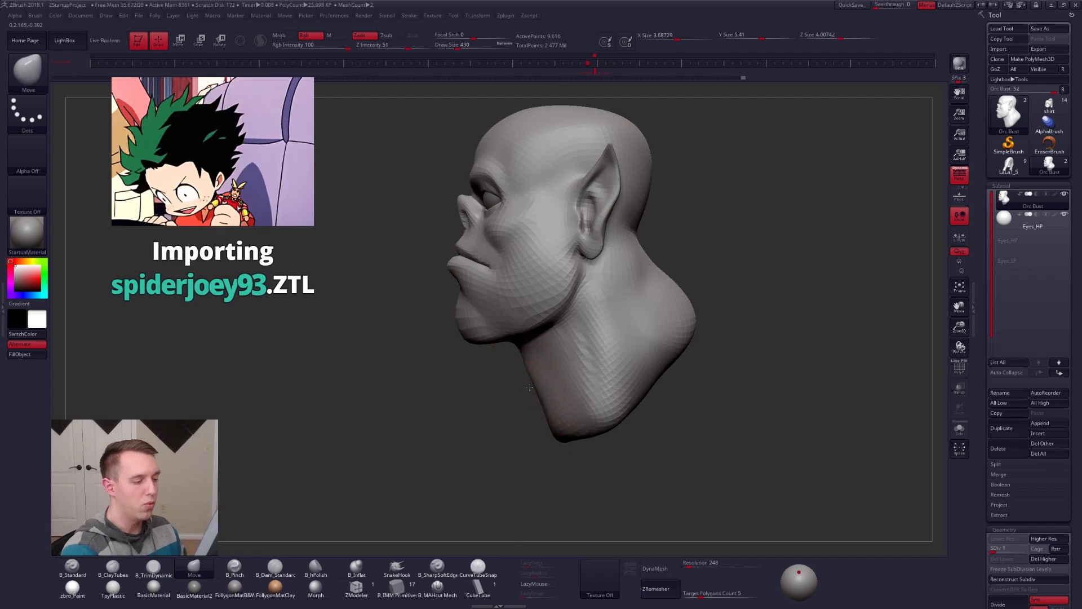
{"action": "right_click_drag", "start_coordinate": [772, 475], "coordinate": [714, 497]}
{"action": "key", "text": "space"}
{"action": "mouse_move", "coordinate": [641, 390]}
{"action": "left_mouse_down"}
{"action": "mouse_move", "coordinate": [590, 335]}
{"action": "mouse_move", "coordinate": [603, 356]}
{"action": "mouse_move", "coordinate": [584, 387]}
{"action": "left_mouse_up"}
Reshape the side and back of the neck with the Move brush from the profile and rear angles
{"action": "key", "text": "space"}
{"action": "mouse_move", "coordinate": [585, 387]}
{"action": "right_mouse_down"}
{"action": "mouse_move", "coordinate": [590, 379]}
{"action": "mouse_move", "coordinate": [599, 393]}
{"action": "right_mouse_up"}
{"action": "key", "text": "space"}
{"action": "left_click_drag", "start_coordinate": [599, 393], "coordinate": [609, 394]}
{"action": "right_click_drag", "start_coordinate": [609, 393], "coordinate": [606, 355]}
{"action": "left_click_drag", "start_coordinate": [599, 412], "coordinate": [612, 423]}
{"action": "mouse_move", "coordinate": [612, 417]}
{"action": "right_mouse_down"}
{"action": "mouse_move", "coordinate": [611, 445]}
{"action": "mouse_move", "coordinate": [640, 440]}
{"action": "right_mouse_up"}
Tighten the edge along the back and side of the neck with the Pinch brush, starting at draw size 764
{"action": "key", "text": "5"}
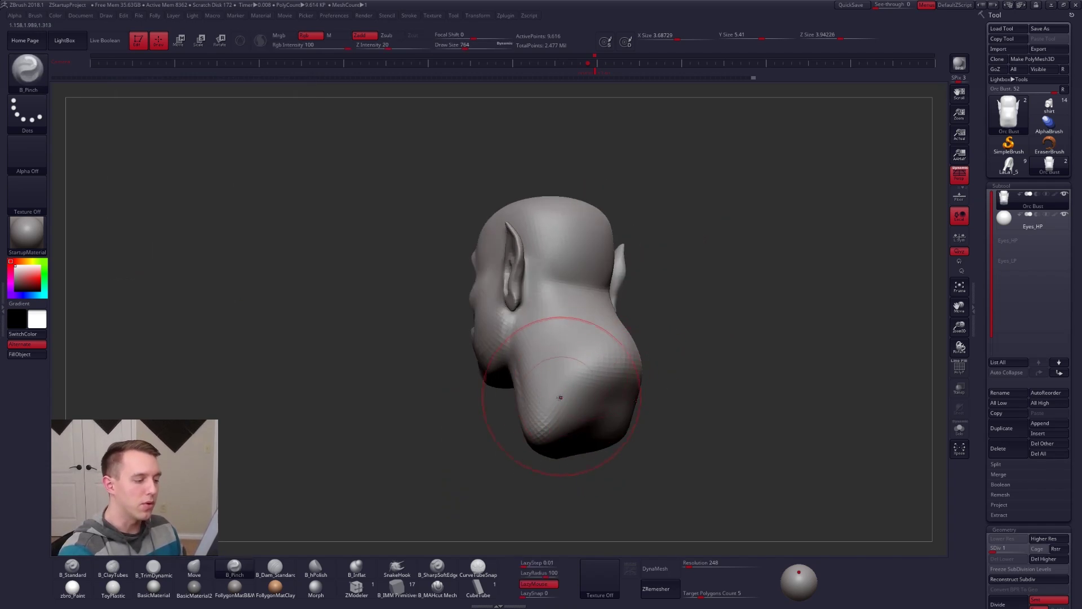
{"action": "left_click_drag", "start_coordinate": [632, 349], "coordinate": [638, 347]}
{"action": "right_click_drag", "start_coordinate": [637, 347], "coordinate": [667, 391]}
{"action": "key", "text": "space"}
{"action": "left_click_drag", "start_coordinate": [668, 394], "coordinate": [661, 394]}
{"action": "left_click_drag", "start_coordinate": [612, 367], "coordinate": [544, 425]}
{"action": "right_click_drag", "start_coordinate": [544, 417], "coordinate": [564, 399]}
{"action": "key", "text": "space"}
{"action": "left_click_drag", "start_coordinate": [570, 398], "coordinate": [565, 398]}
Build up the back of the neck with ClayTubes at draw size 414 and smooth it at a higher subdivision level
{"action": "key", "text": "2"}
{"action": "right_click_drag", "start_coordinate": [606, 379], "coordinate": [571, 367]}
{"action": "key", "text": "space"}
{"action": "left_click_drag", "start_coordinate": [571, 380], "coordinate": [572, 418]}
{"action": "key", "text": "d"}
{"action": "key", "text": "d"}
{"action": "key", "text": "d"}
{"action": "mouse_move", "coordinate": [544, 389]}
{"action": "right_mouse_down"}
{"action": "mouse_move", "coordinate": [575, 362]}
{"action": "mouse_move", "coordinate": [509, 336]}
{"action": "right_mouse_up"}
{"action": "mouse_move", "coordinate": [611, 317]}
{"action": "right_mouse_down"}
{"action": "mouse_move", "coordinate": [618, 307]}
{"action": "mouse_move", "coordinate": [602, 328]}
{"action": "mouse_move", "coordinate": [615, 290]}
{"action": "right_mouse_up"}
{"action": "key", "text": "shift"}
{"action": "left_click_drag", "start_coordinate": [605, 304], "coordinate": [611, 295], "text": "shift"}
Mask the ear and side of the face at subdivision level 1 and smooth the neck transition behind the ear
{"action": "key", "text": "shift+d"}
{"action": "key", "text": "shift+d"}
{"action": "key", "text": "shift+d"}
{"action": "key", "text": "shift+d"}
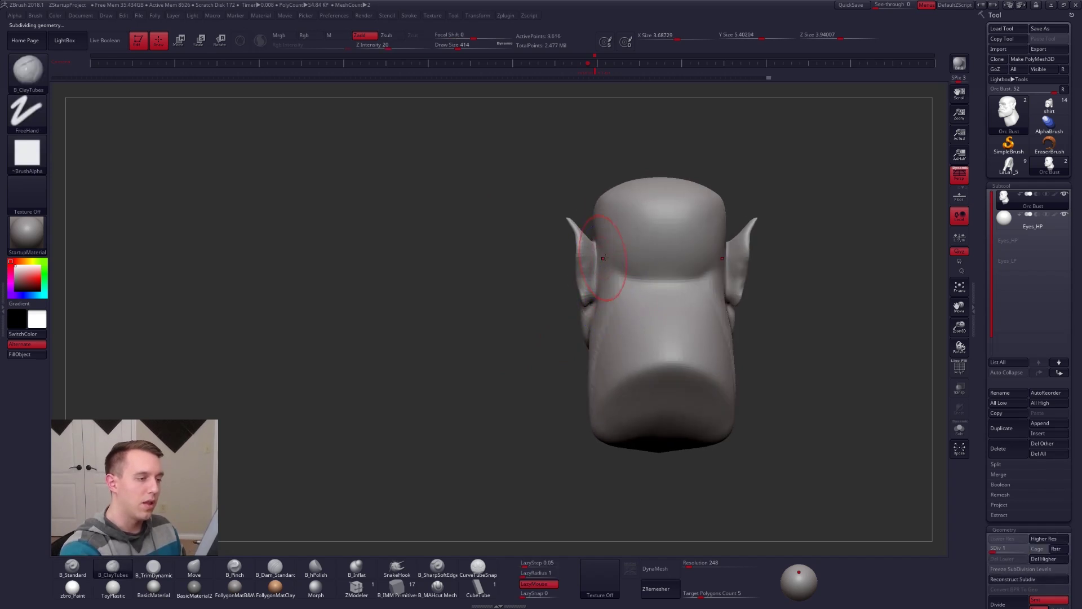
{"action": "right_click_drag", "start_coordinate": [609, 238], "coordinate": [596, 222]}
{"action": "key", "text": "ctrl"}
{"action": "left_click_drag", "start_coordinate": [503, 337], "coordinate": [551, 164], "text": "ctrl"}
{"action": "key", "text": "shift"}
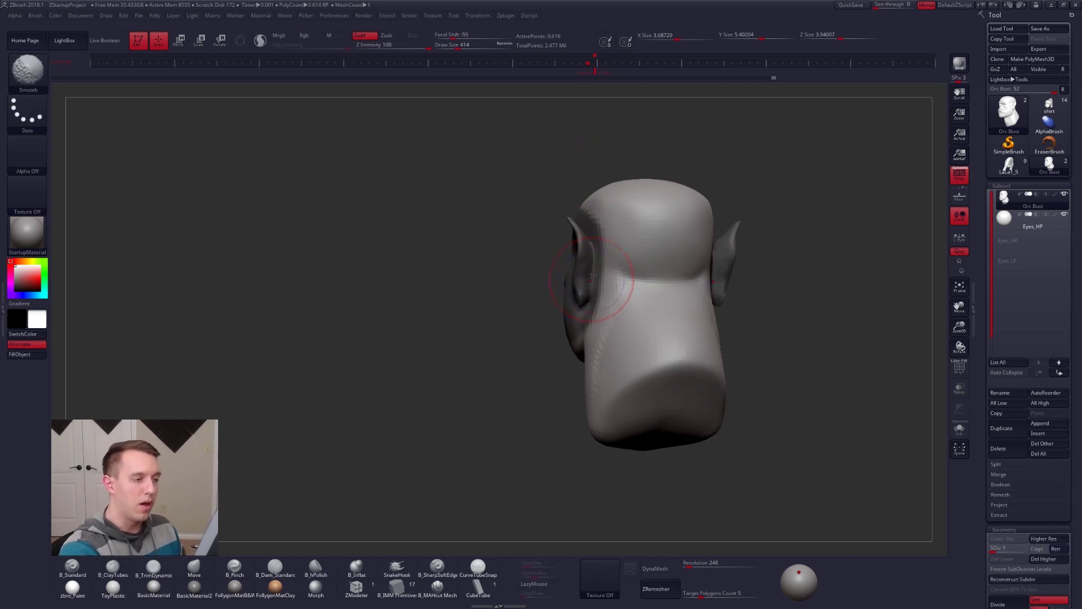
{"action": "key", "text": "ctrl"}
{"action": "left_click", "coordinate": [792, 332], "text": "ctrl"}
{"action": "left_click", "coordinate": [752, 341], "text": "ctrl"}
{"action": "key", "text": "space"}
{"action": "right_click_drag", "start_coordinate": [637, 287], "coordinate": [615, 282]}
Reshape the nape and back of the neck with the Move brush, reducing the draw size from 677 to 500
{"action": "key", "text": "b"}
{"action": "key", "text": "m"}
{"action": "key", "text": "v"}
{"action": "key", "text": "space"}
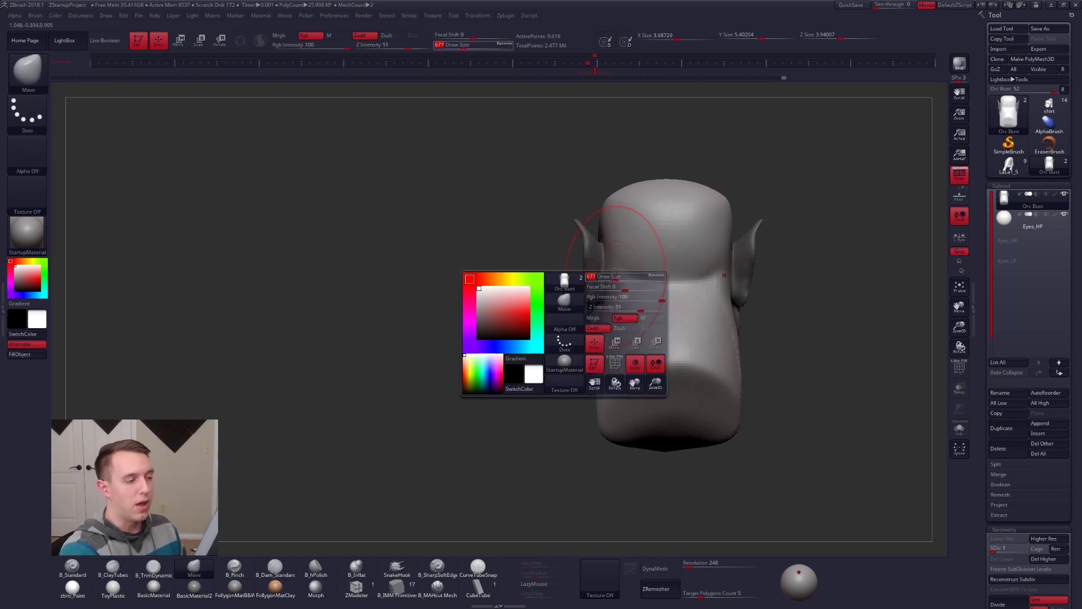
{"action": "key", "text": "space"}
{"action": "left_click_drag", "start_coordinate": [610, 310], "coordinate": [603, 308]}
{"action": "right_click_drag", "start_coordinate": [605, 299], "coordinate": [637, 320]}
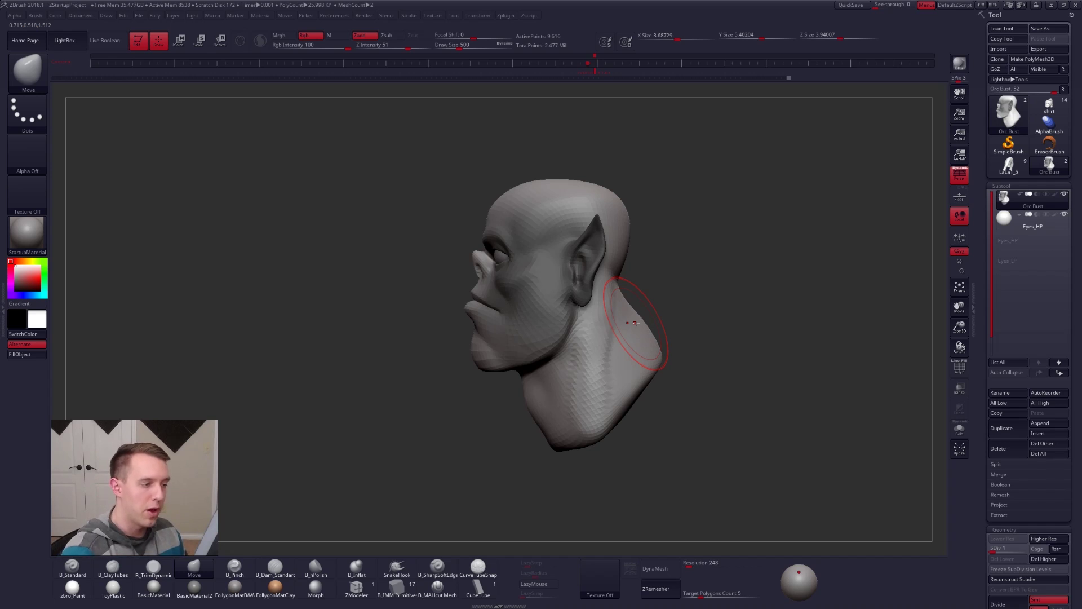
Adjust the jaw and front of the neck with the Move brush at draw size 430
{"action": "right_click_drag", "start_coordinate": [665, 329], "coordinate": [732, 338]}
{"action": "right_click_drag", "start_coordinate": [536, 326], "coordinate": [610, 333]}
{"action": "key", "text": "space"}
{"action": "left_click_drag", "start_coordinate": [611, 333], "coordinate": [607, 333]}
{"action": "right_click_drag", "start_coordinate": [541, 323], "coordinate": [630, 339], "text": "alt"}
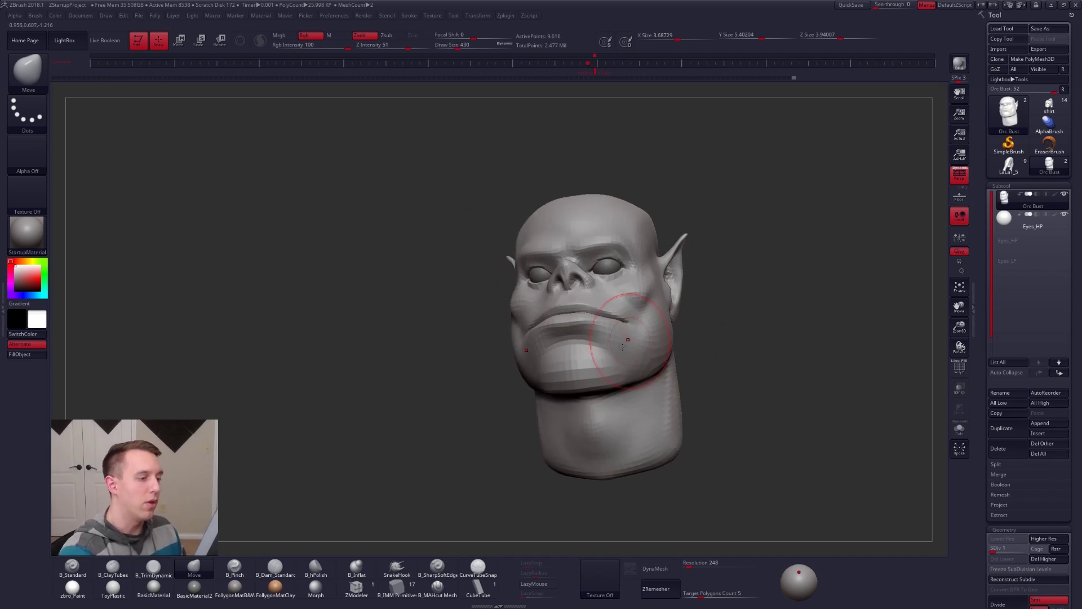
Raise the bust to subdivision level 4 and refine the jaw and mouth with the Pinch and Smooth brushes at draw size 252
{"action": "key", "text": "d"}
{"action": "key", "text": "d"}
{"action": "key", "text": "d"}
{"action": "key", "text": "space"}
{"action": "left_click_drag", "start_coordinate": [619, 338], "coordinate": [611, 338]}
{"action": "mouse_move", "coordinate": [613, 334]}
{"action": "right_mouse_down", "text": "shift"}
{"action": "mouse_move", "coordinate": [630, 341]}
{"action": "mouse_move", "coordinate": [620, 349]}
{"action": "mouse_move", "coordinate": [585, 337]}
{"action": "mouse_move", "coordinate": [587, 363]}
{"action": "mouse_move", "coordinate": [598, 359]}
{"action": "right_mouse_up", "text": "shift"}
{"action": "key", "text": "5"}
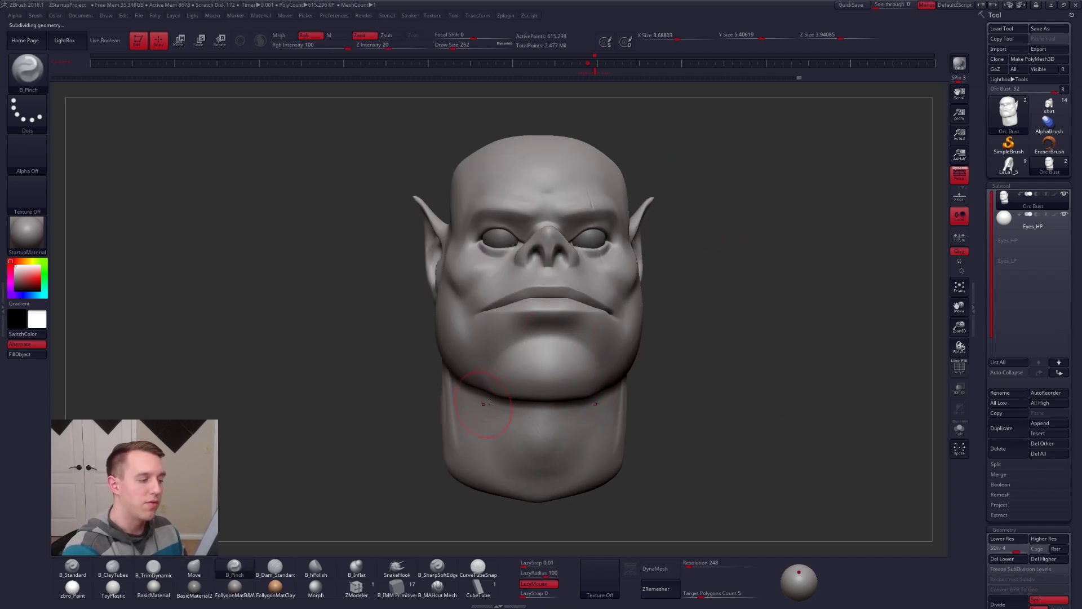
{"action": "right_click_drag", "start_coordinate": [488, 399], "coordinate": [538, 367]}
{"action": "key", "text": "shift"}
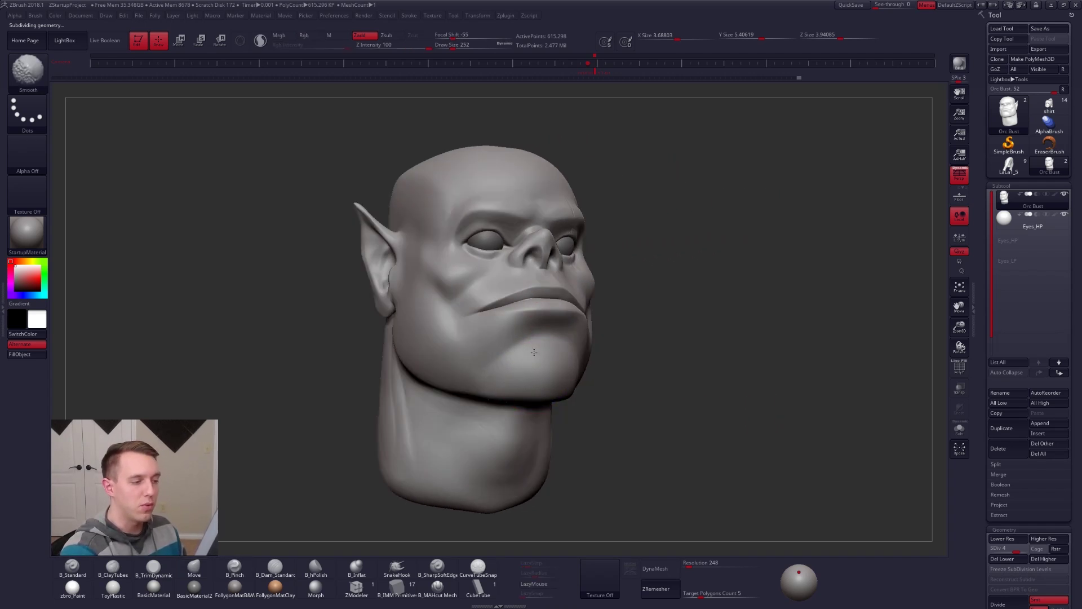
{"action": "right_click_drag", "start_coordinate": [537, 354], "coordinate": [511, 315]}
{"action": "right_click_drag", "start_coordinate": [479, 378], "coordinate": [510, 354]}
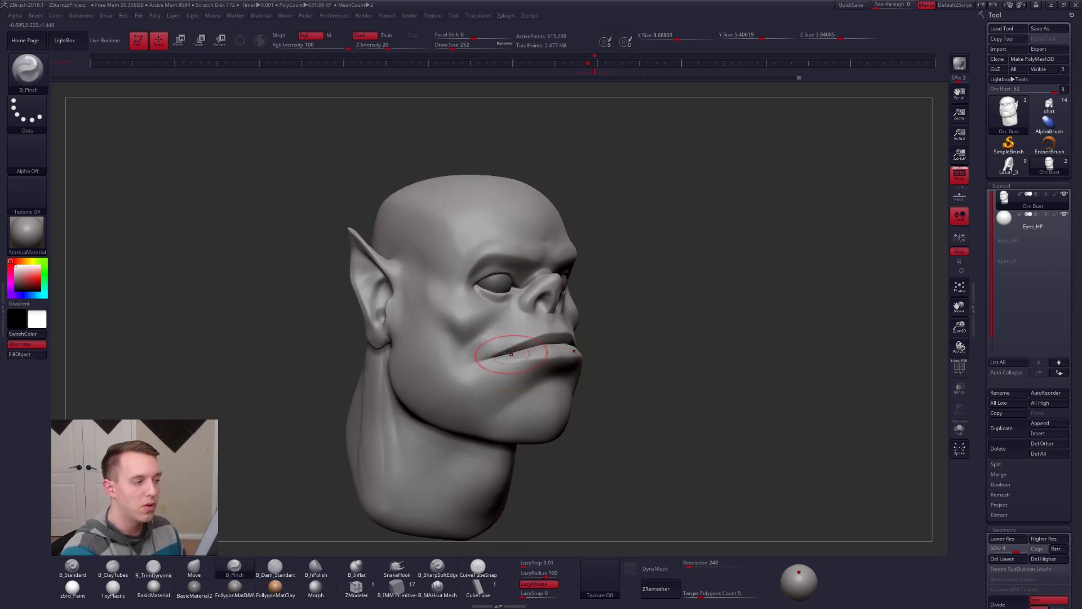
{"action": "mouse_move", "coordinate": [359, 210]}
{"action": "right_mouse_down"}
{"action": "mouse_move", "coordinate": [583, 353]}
{"action": "mouse_move", "coordinate": [510, 270]}
{"action": "right_mouse_up"}
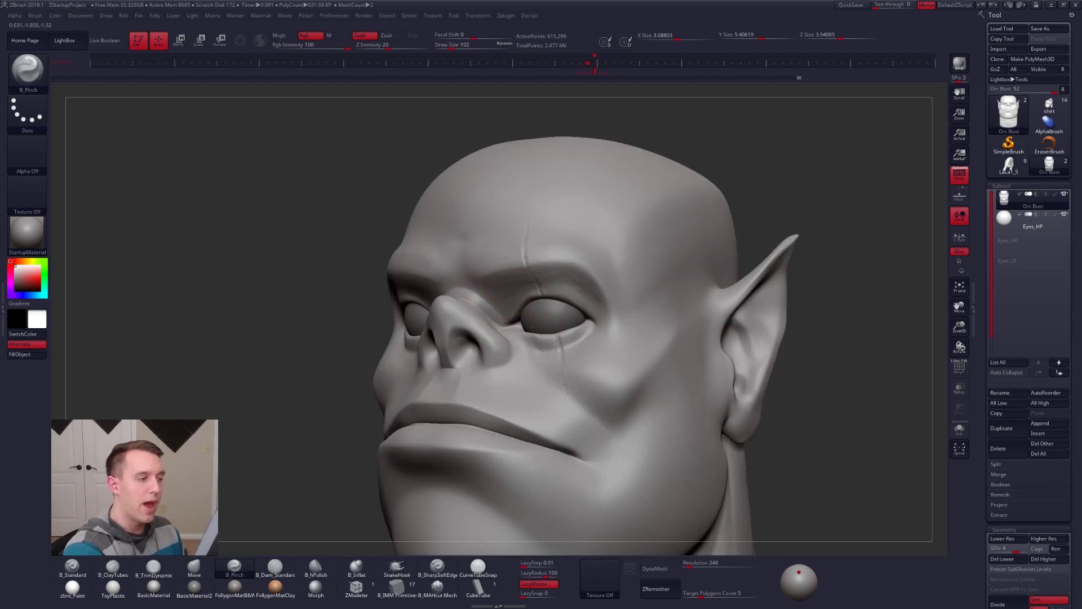
Flatten the temple and forehead planes with the TrimDynamic brush at draw size 265 on subdivision level 2
{"action": "right_click_drag", "start_coordinate": [532, 325], "coordinate": [556, 302]}
{"action": "key", "text": "space"}
{"action": "key", "text": "b"}
{"action": "key", "text": "t"}
{"action": "key", "text": "d"}
{"action": "key", "text": "shift+d"}
{"action": "key", "text": "shift+d"}
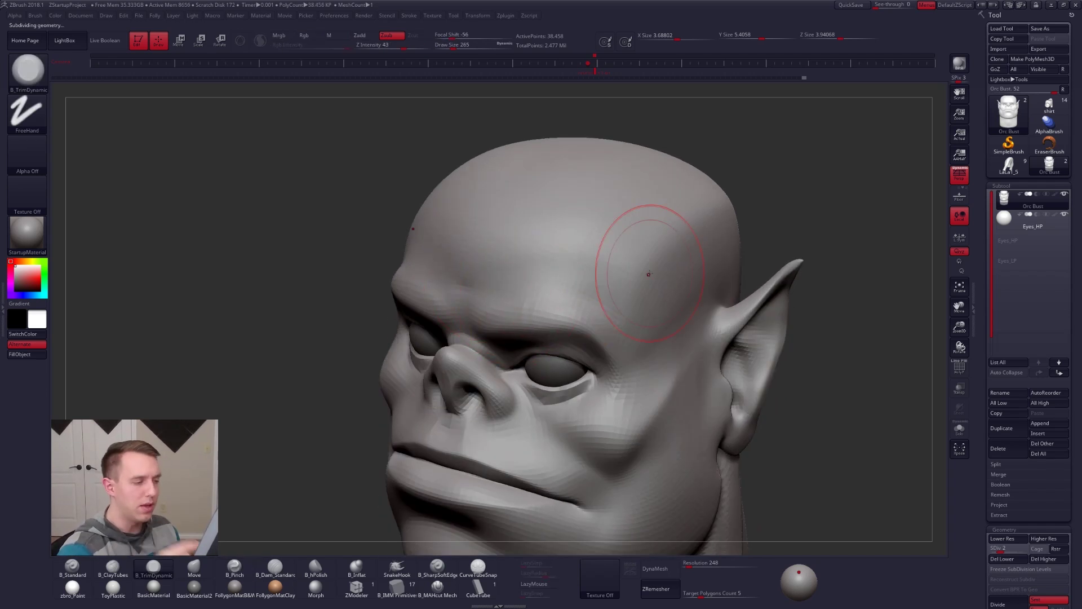
{"action": "key", "text": "d"}
{"action": "key", "text": "d"}
{"action": "right_click_drag", "start_coordinate": [541, 313], "coordinate": [639, 431]}
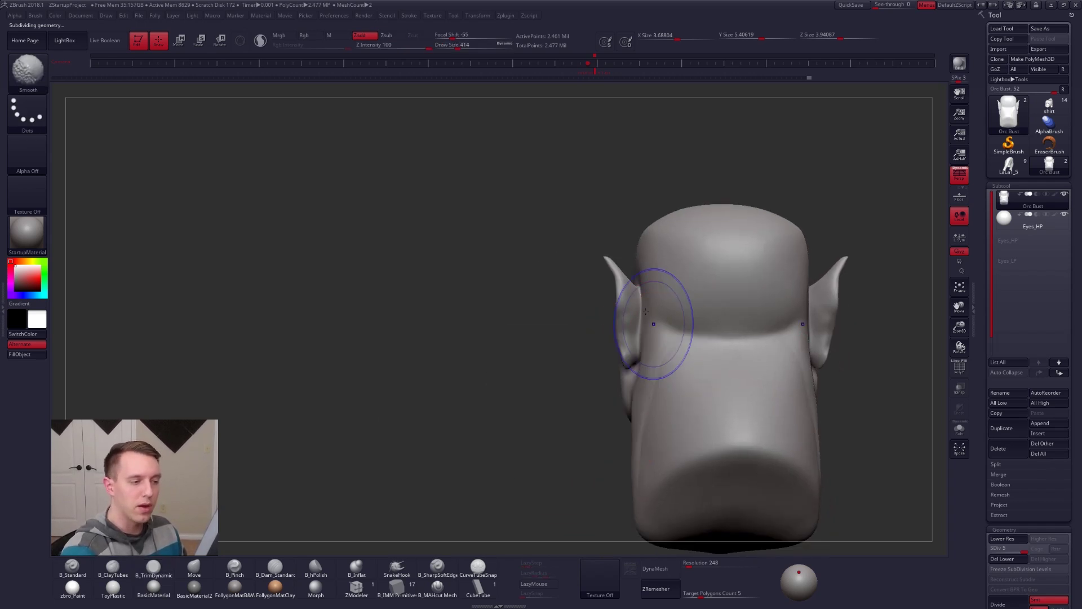
Reshape the base of the skull and the neck behind the ears at subdivision level 1 with Move at draw size 500
{"action": "key", "text": "shift+d"}
{"action": "key", "text": "shift+d"}
{"action": "key", "text": "shift+d"}
{"action": "key", "text": "shift+d"}
{"action": "key", "text": "space"}
{"action": "mouse_move", "coordinate": [653, 299]}
{"action": "right_mouse_down"}
{"action": "mouse_move", "coordinate": [587, 297]}
{"action": "mouse_move", "coordinate": [475, 269]}
{"action": "right_mouse_up"}
{"action": "key", "text": "space"}
{"action": "left_click_drag", "start_coordinate": [531, 277], "coordinate": [533, 278]}
{"action": "right_click_drag", "start_coordinate": [539, 277], "coordinate": [549, 291]}
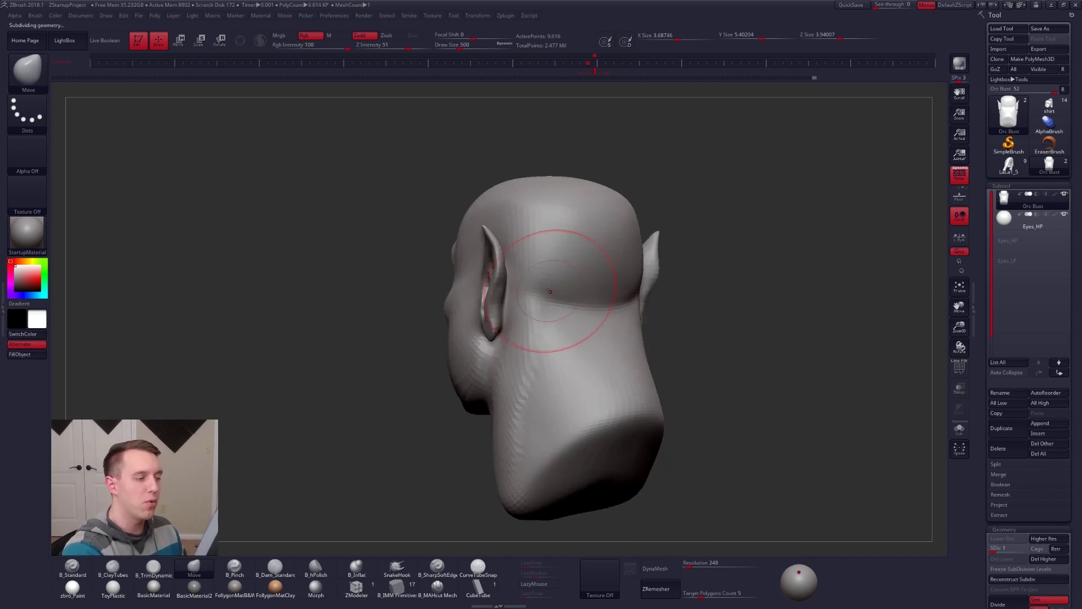
Build up the neck muscle behind the ear with ClayTubes at level 2, draw size 414, and smooth the front of the neck
{"action": "key", "text": "d"}
{"action": "key", "text": "space"}
{"action": "left_click_drag", "start_coordinate": [560, 373], "coordinate": [555, 373]}
{"action": "key", "text": "2"}
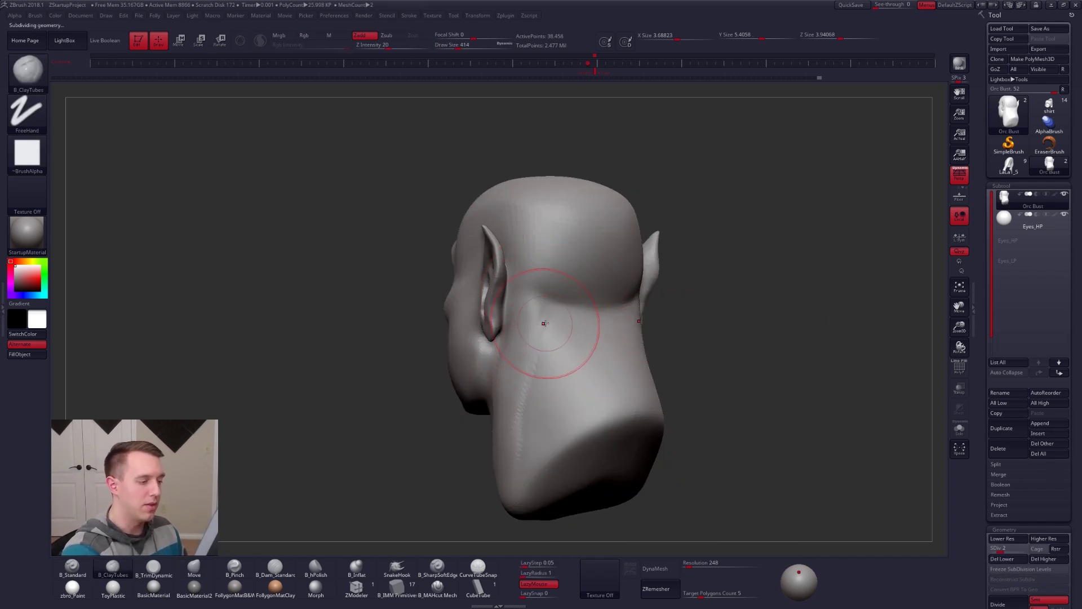
{"action": "right_click_drag", "start_coordinate": [531, 440], "coordinate": [518, 389]}
{"action": "key", "text": "shift"}
{"action": "mouse_move", "coordinate": [492, 426]}
{"action": "right_mouse_down"}
{"action": "mouse_move", "coordinate": [525, 426]}
{"action": "mouse_move", "coordinate": [551, 409]}
{"action": "mouse_move", "coordinate": [555, 436]}
{"action": "mouse_move", "coordinate": [514, 362]}
{"action": "right_mouse_up"}
{"action": "key", "text": "shift"}
{"action": "left_click_drag", "start_coordinate": [503, 438], "coordinate": [500, 418], "text": "shift"}
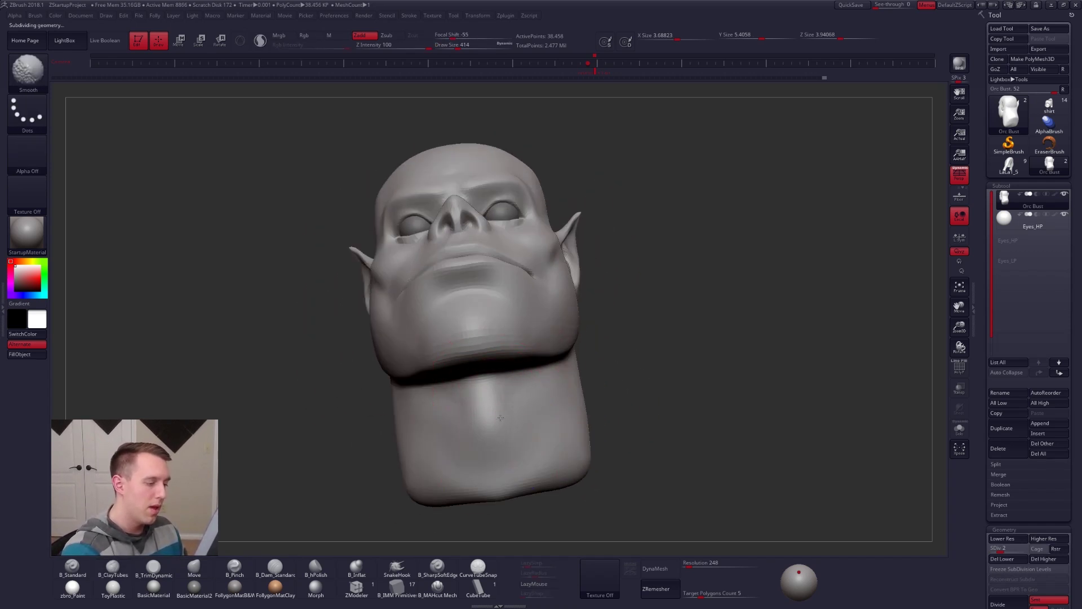
Reduce the ClayTubes draw size to 335 and raise the bust to subdivision level 5
{"action": "right_click_drag", "start_coordinate": [501, 419], "coordinate": [540, 437], "text": "shift"}
{"action": "right_click_drag", "start_coordinate": [611, 439], "coordinate": [647, 440], "text": "alt"}
{"action": "right_click_drag", "start_coordinate": [775, 465], "coordinate": [741, 495], "text": "ctrl"}
{"action": "key", "text": "space"}
{"action": "left_click_drag", "start_coordinate": [721, 368], "coordinate": [716, 370]}
{"action": "mouse_move", "coordinate": [685, 402]}
{"action": "right_mouse_down", "text": "alt"}
{"action": "mouse_move", "coordinate": [671, 374]}
{"action": "mouse_move", "coordinate": [689, 424]}
{"action": "right_mouse_up", "text": "alt"}
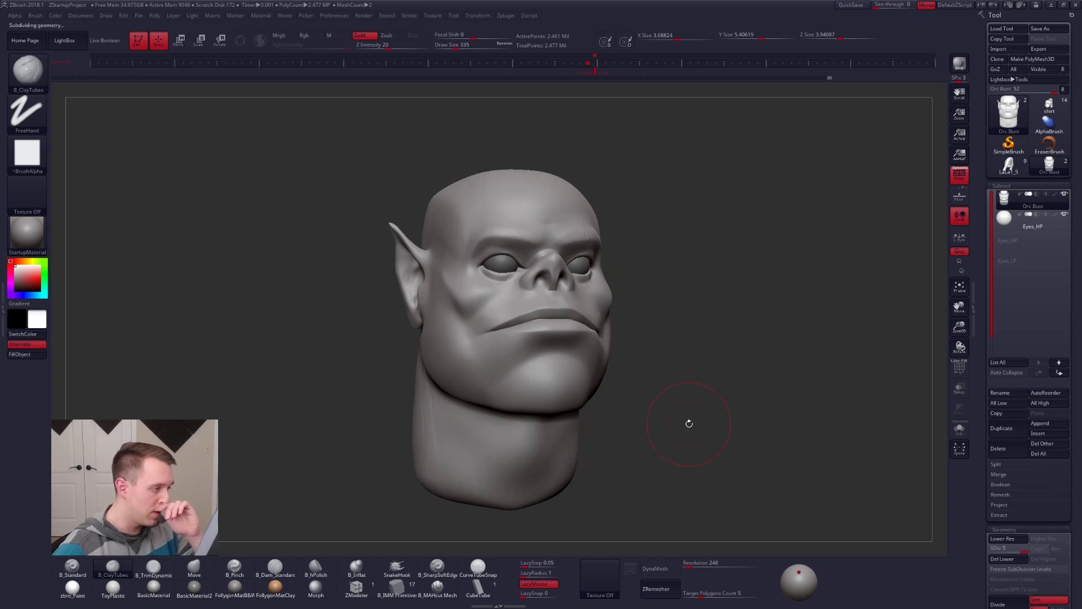